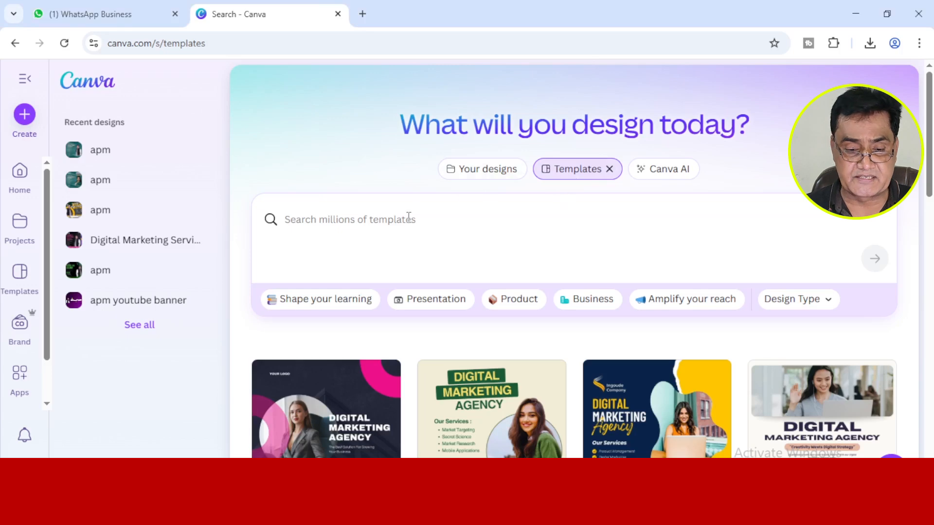
# Search the Canva templates for "digital marketing agency".
pyautogui.click(482, 174)
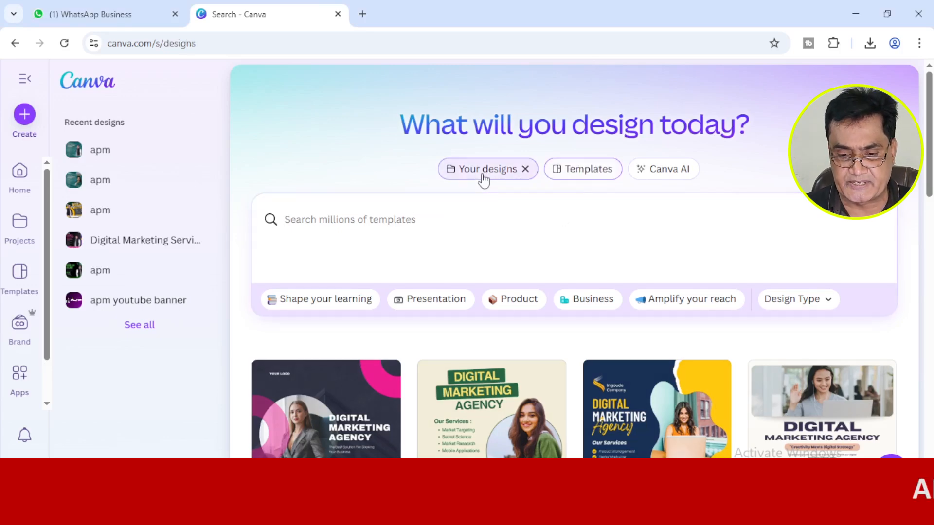
pyautogui.click(570, 173)
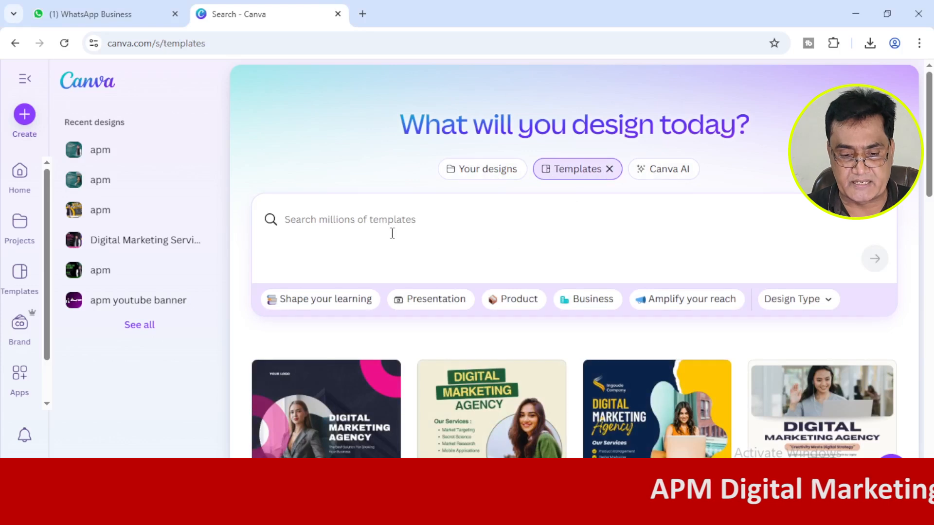
pyautogui.click(383, 220)
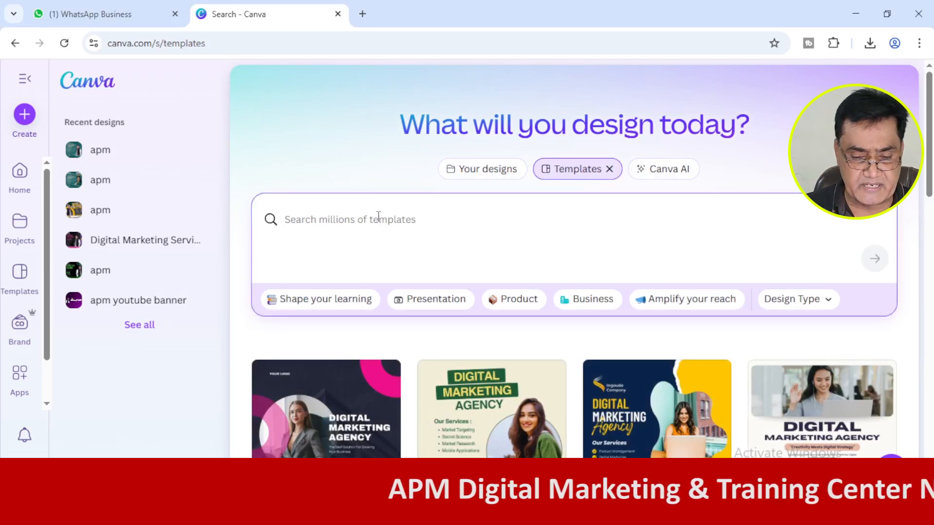
pyautogui.write('digital marketiong')
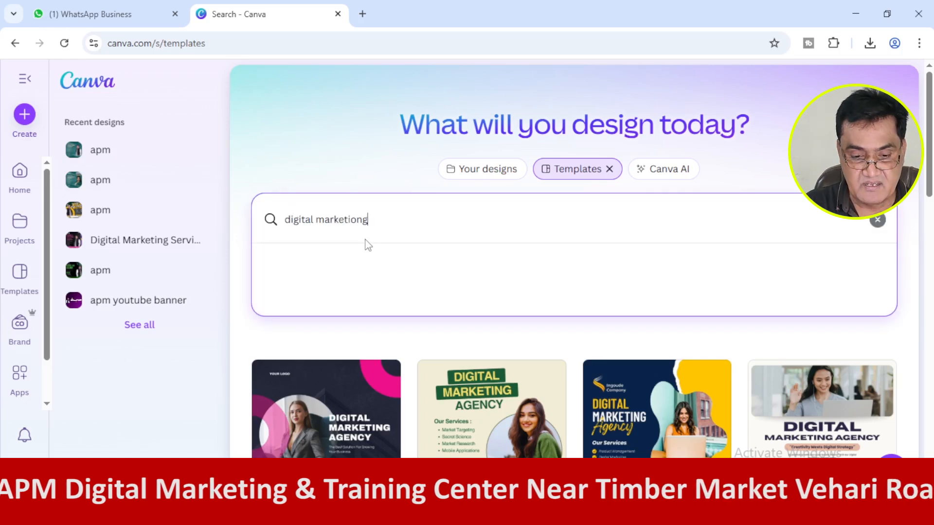
pyautogui.press('BackSpace')
pyautogui.press('BackSpace')
pyautogui.press('BackSpace')
pyautogui.write('ng')
pyautogui.click(365, 301)
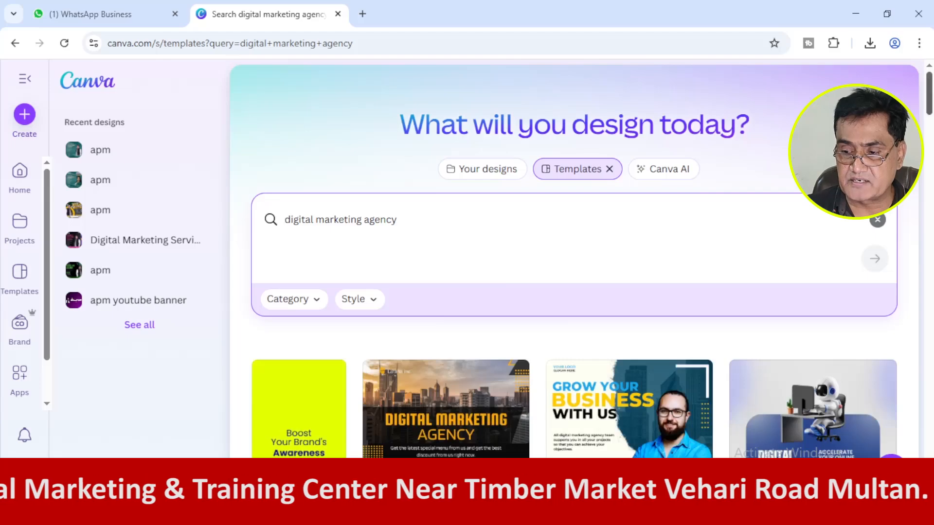
pyautogui.moveTo(930, 112)
pyautogui.mouseDown()
pyautogui.moveTo(930, 197)
pyautogui.moveTo(930, 98)
pyautogui.mouseUp()
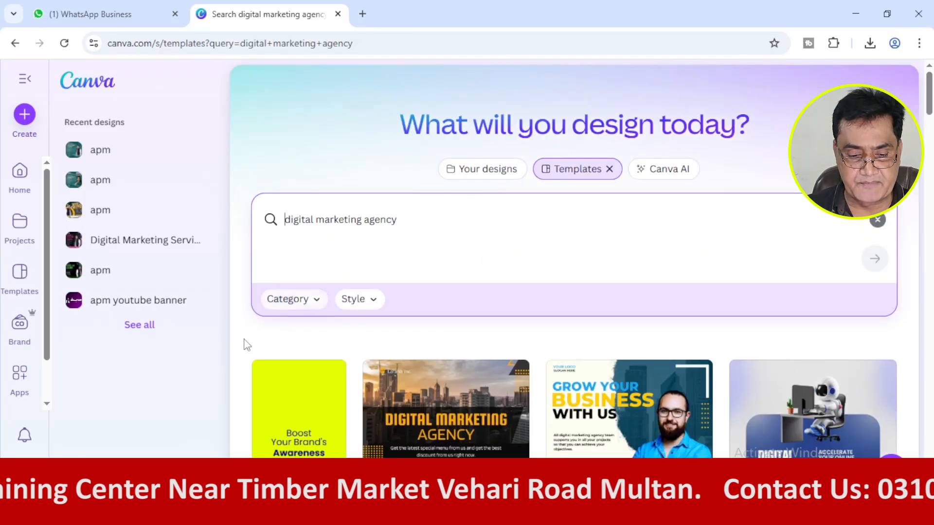
# Filter the template results to the Instagram Post category and browse them.
pyautogui.click(307, 301)
pyautogui.click(471, 149)
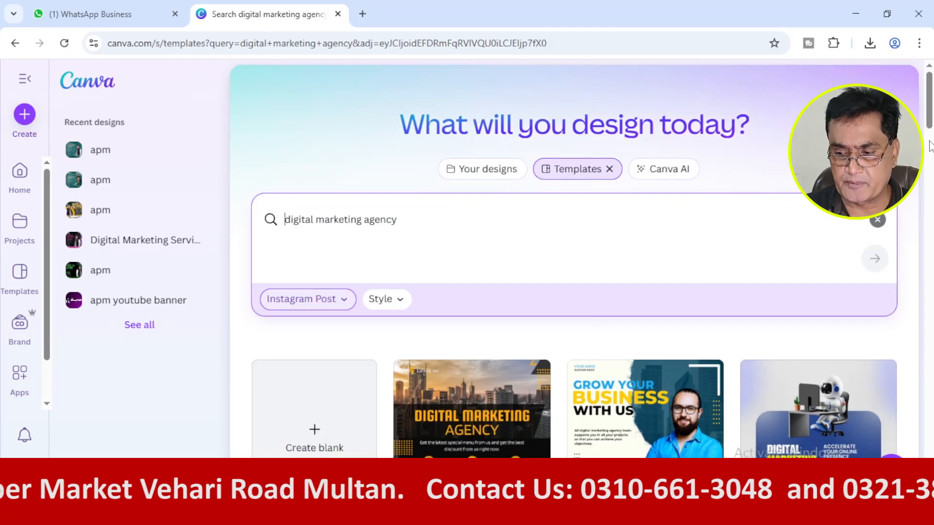
pyautogui.moveTo(930, 121); pyautogui.dragTo(930, 100)
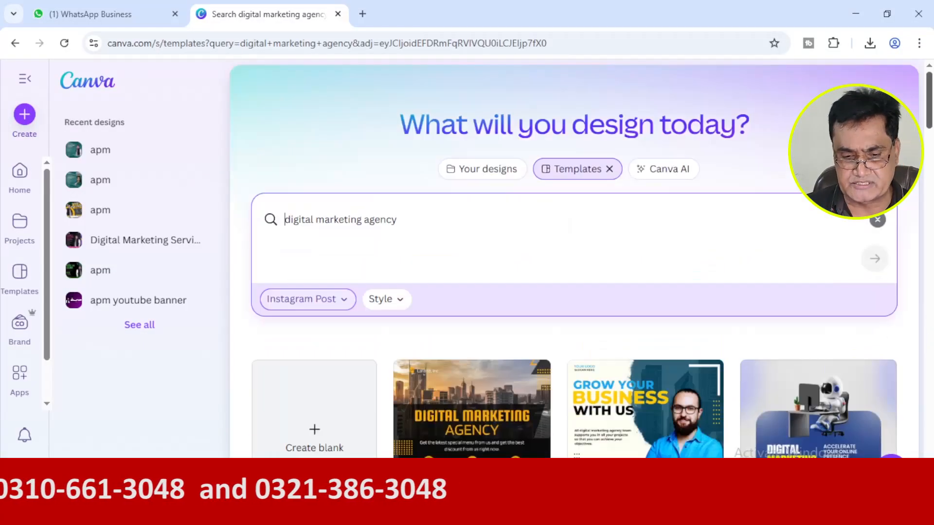
# Refine the template search to "digital marketing agency green".
pyautogui.click(444, 224)
pyautogui.write('grren')
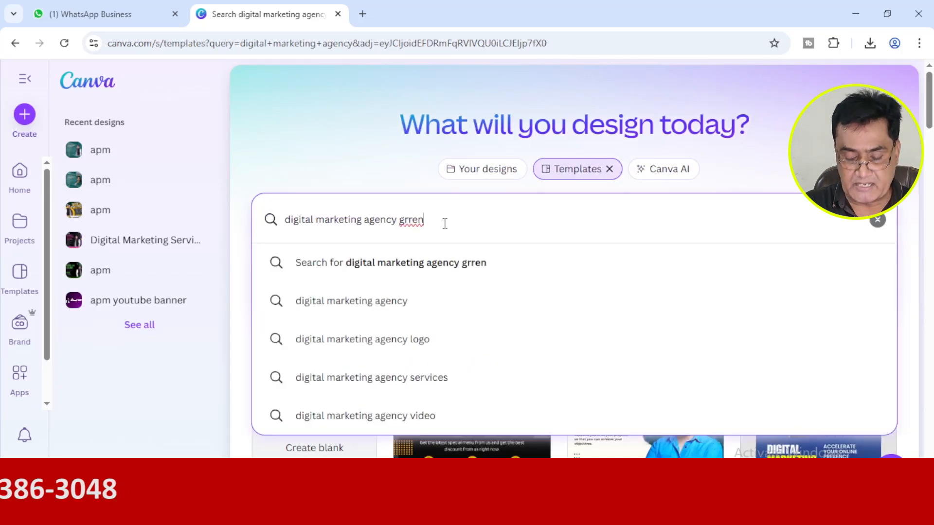
pyautogui.press('BackSpace')
pyautogui.press('BackSpace')
pyautogui.press('BackSpace')
pyautogui.write('e')
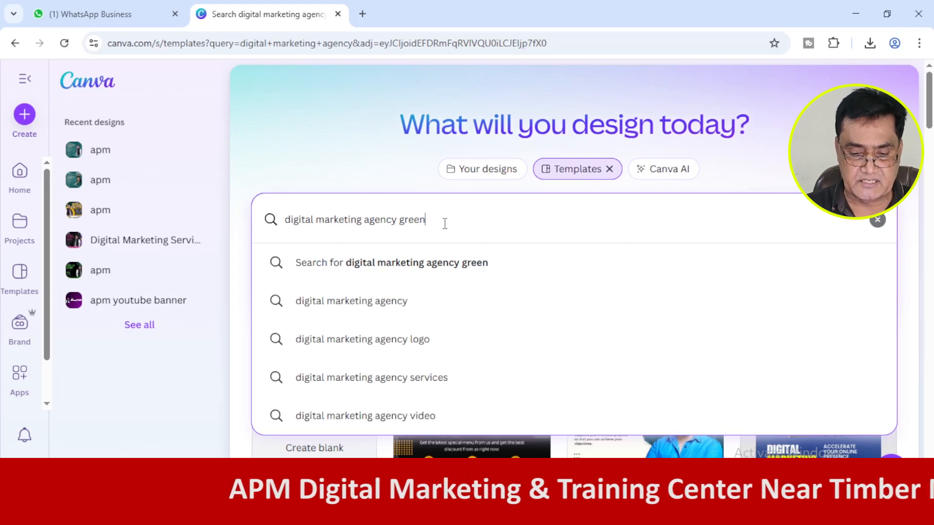
pyautogui.click(439, 272)
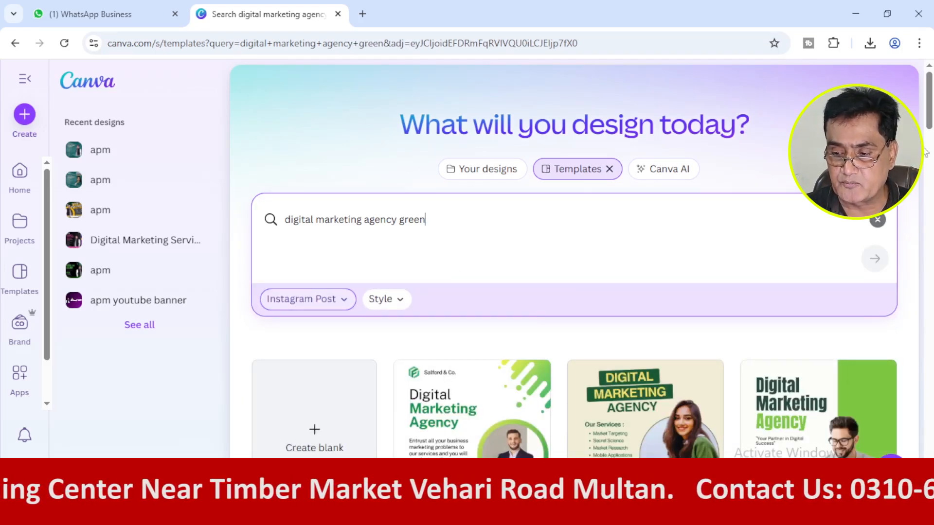
# Open the teal Digital Marketing Agency template with the woman in a green blazer for customization, placing its browser tab before the search tab.
pyautogui.moveTo(929, 124); pyautogui.dragTo(929, 178)
pyautogui.scroll(-3, 652, 268)
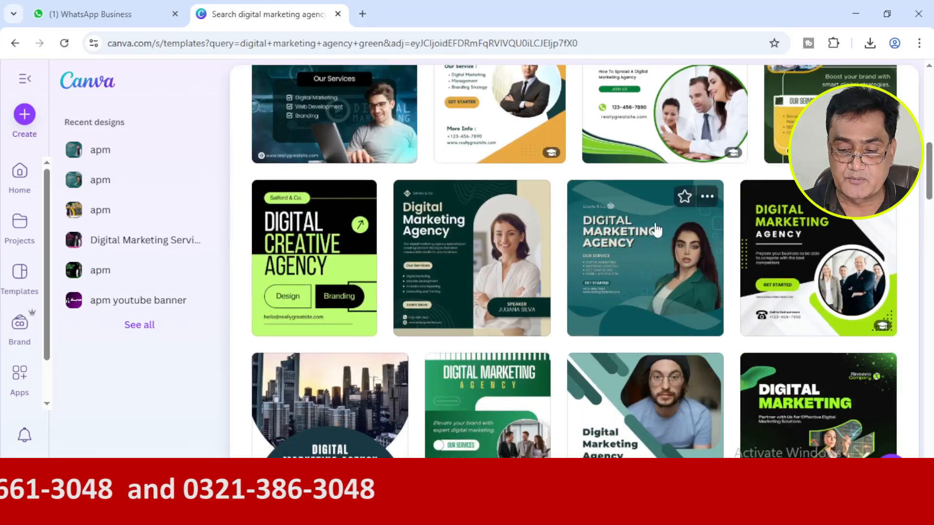
pyautogui.click(617, 255)
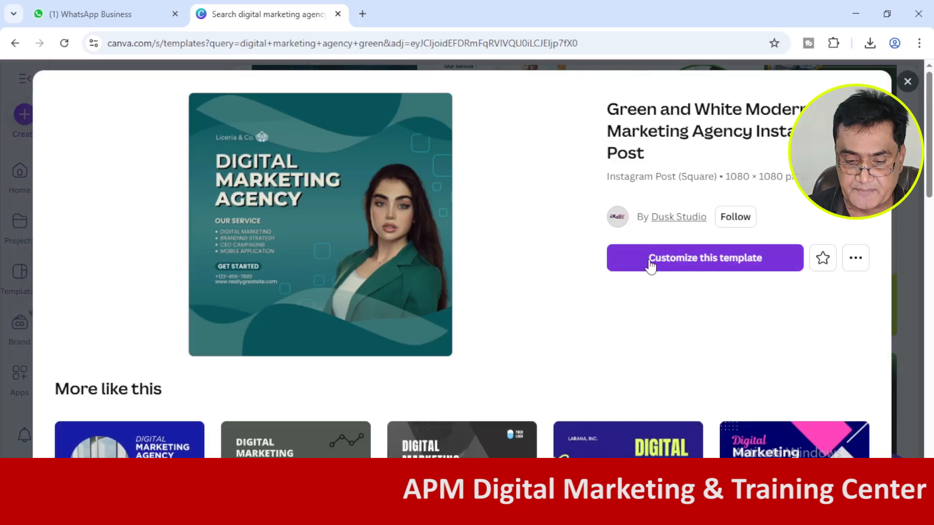
pyautogui.click(651, 265)
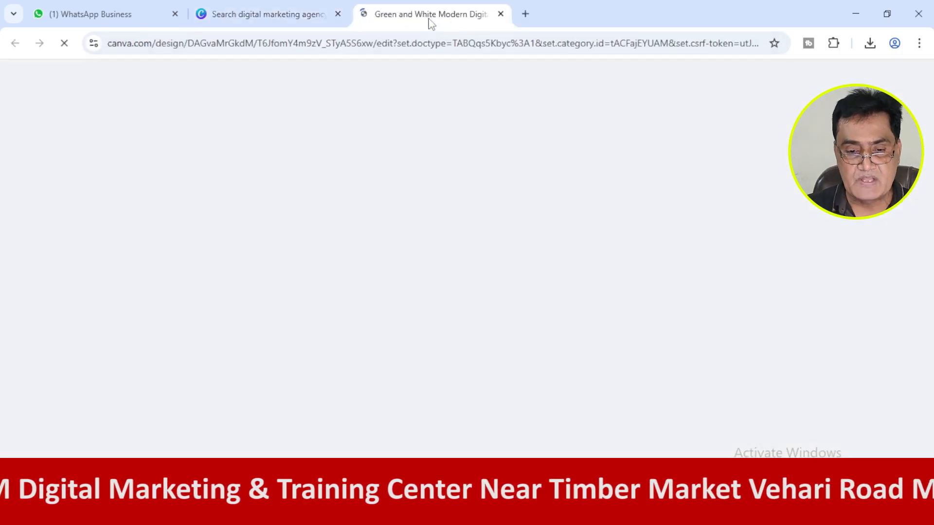
pyautogui.moveTo(436, 24); pyautogui.dragTo(302, 17)
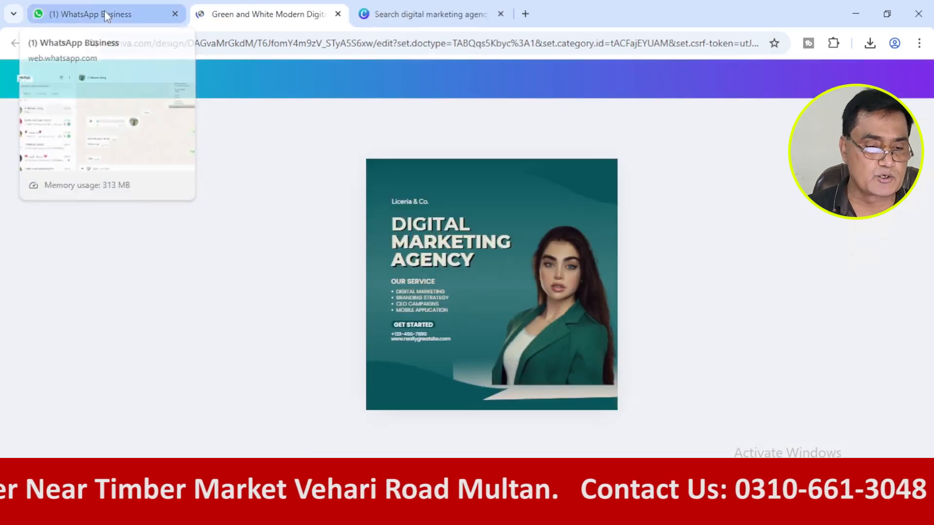
pyautogui.click(105, 14)
pyautogui.click(261, 19)
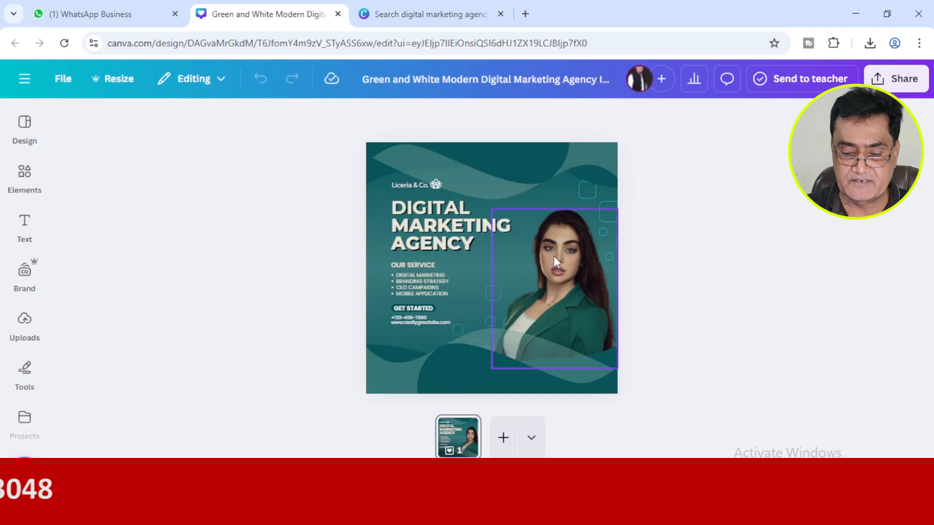
pyautogui.click(22, 336)
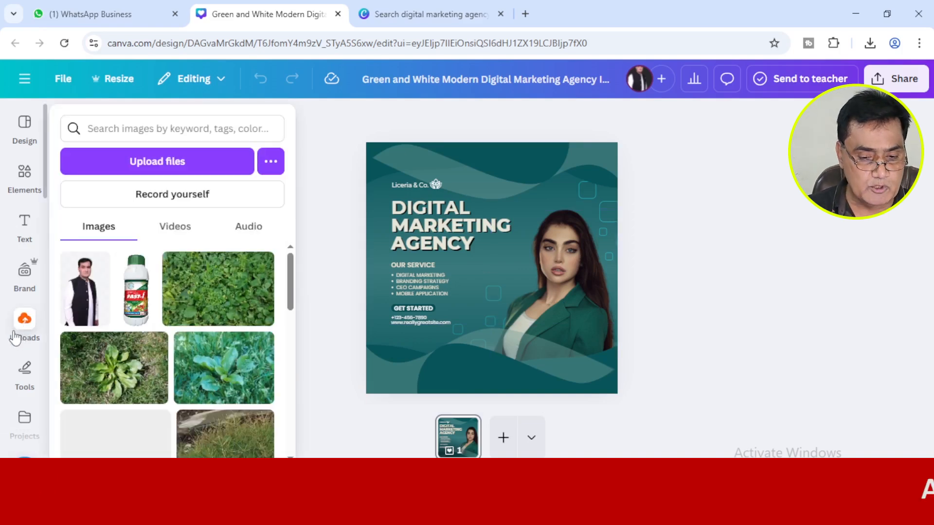
pyautogui.click(21, 336)
pyautogui.click(26, 147)
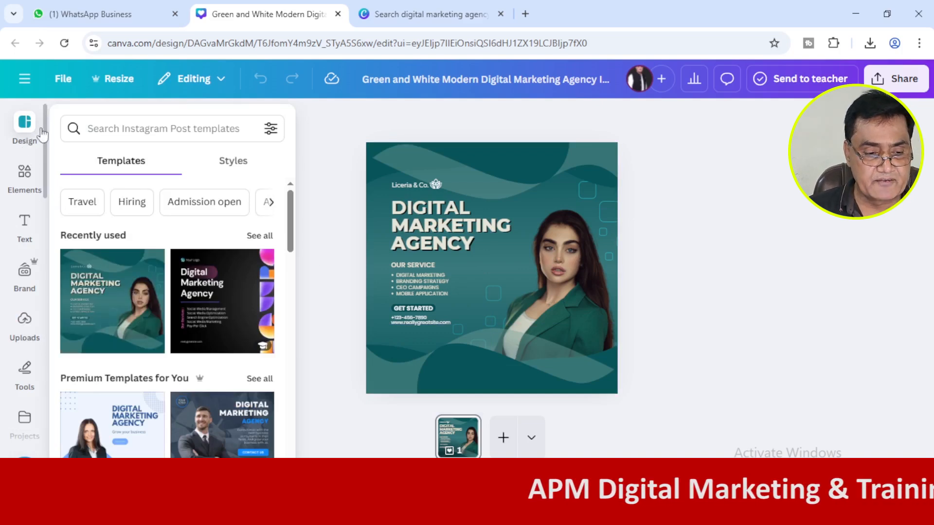
pyautogui.click(25, 145)
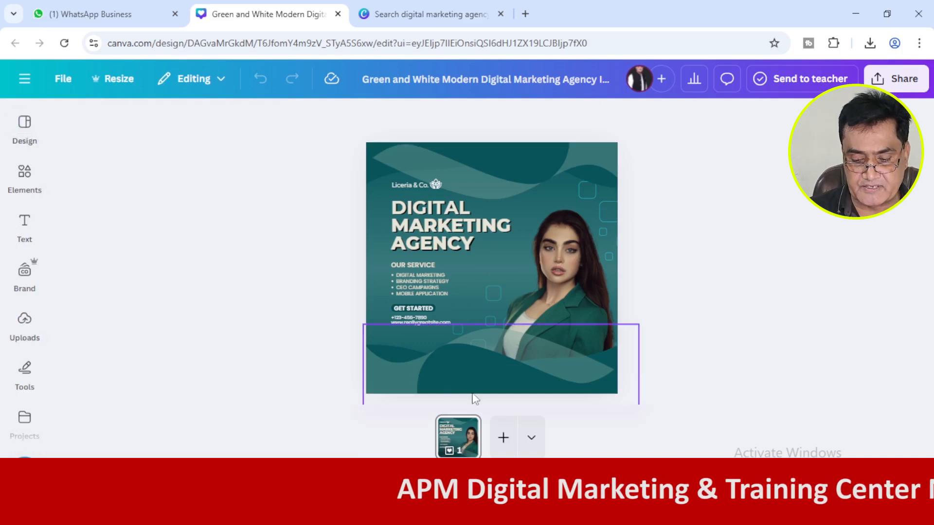
# Add a second page and apply the dark blue Digital Marketing Agency template with the man in a suit to it.
pyautogui.click(503, 439)
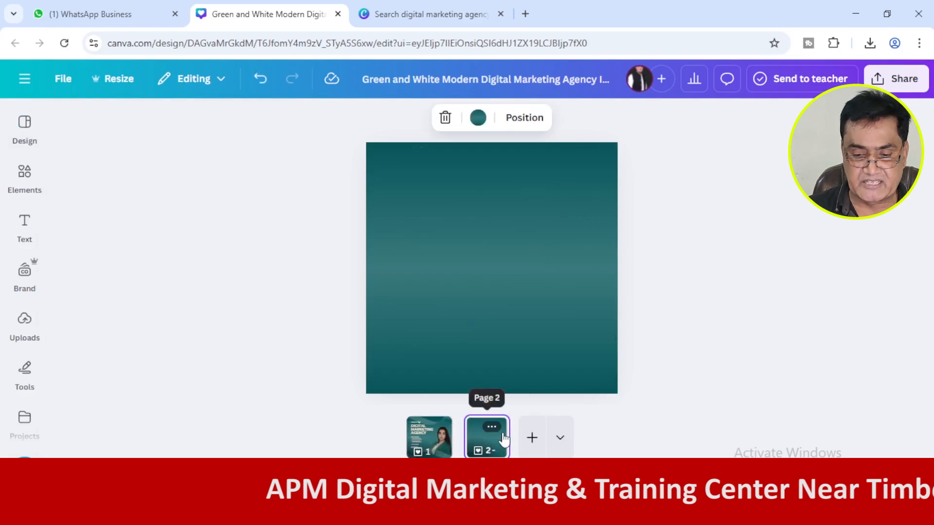
pyautogui.click(24, 141)
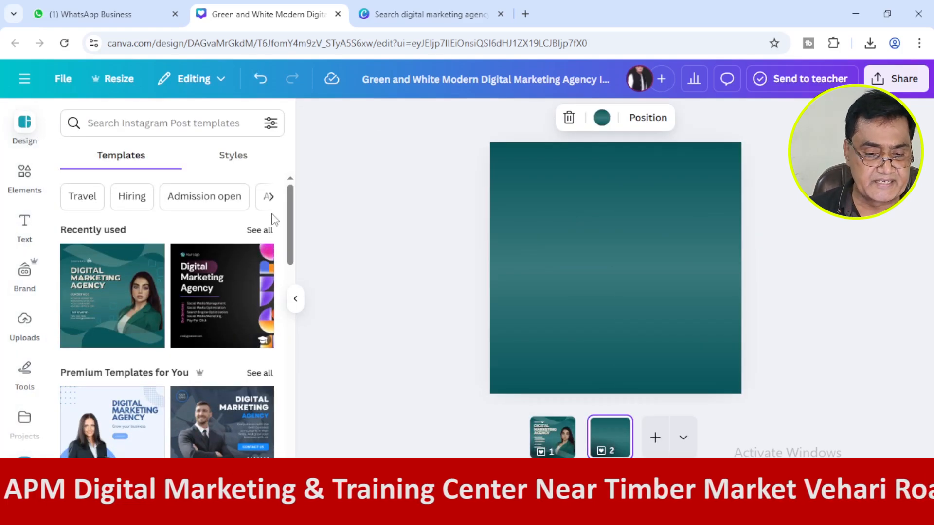
pyautogui.moveTo(294, 214); pyautogui.dragTo(294, 236)
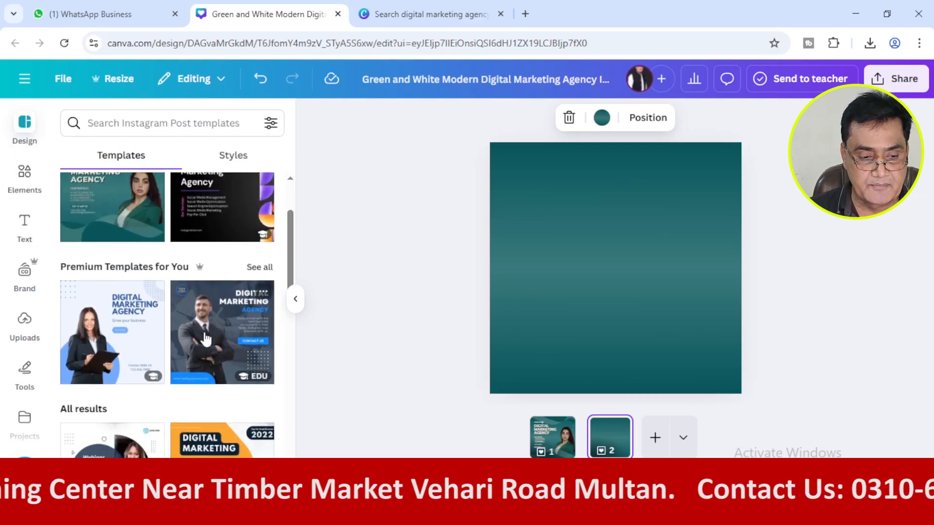
pyautogui.click(205, 338)
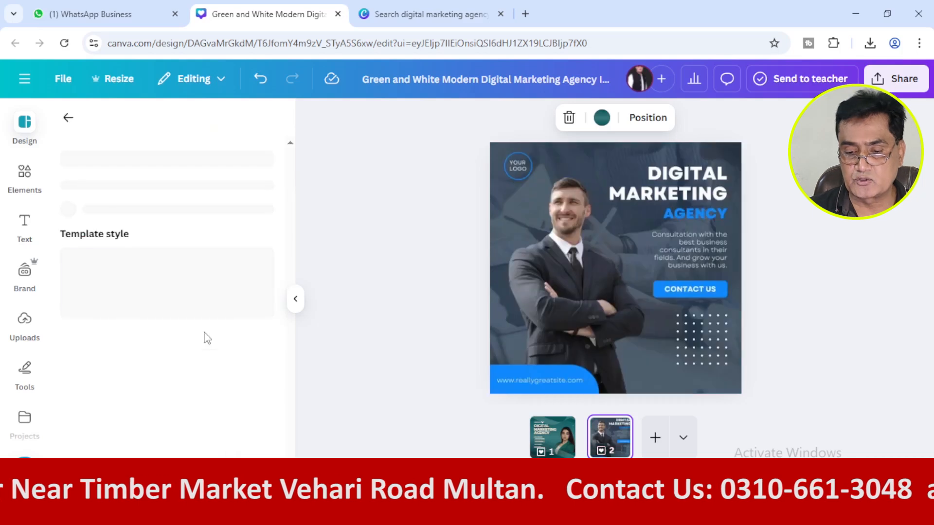
pyautogui.click(570, 279)
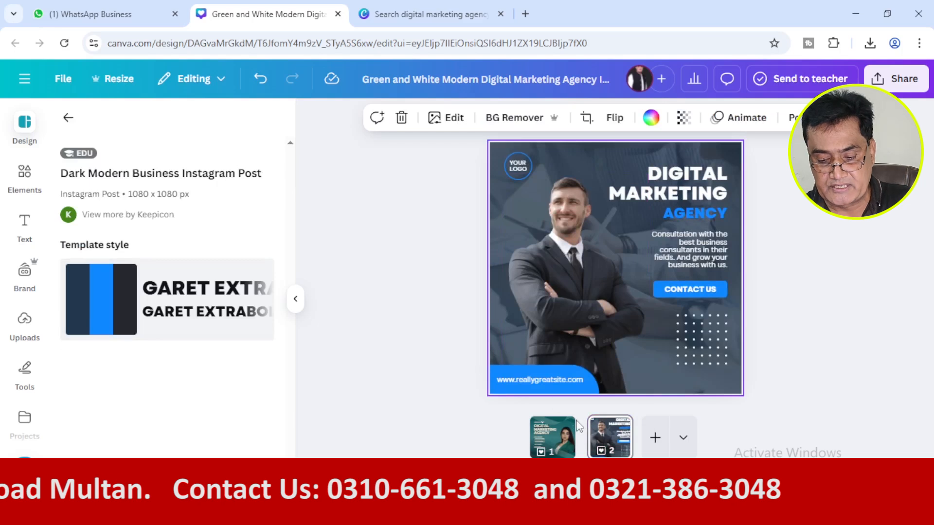
# Delete the second page from the design and return to the template list.
pyautogui.click(603, 440)
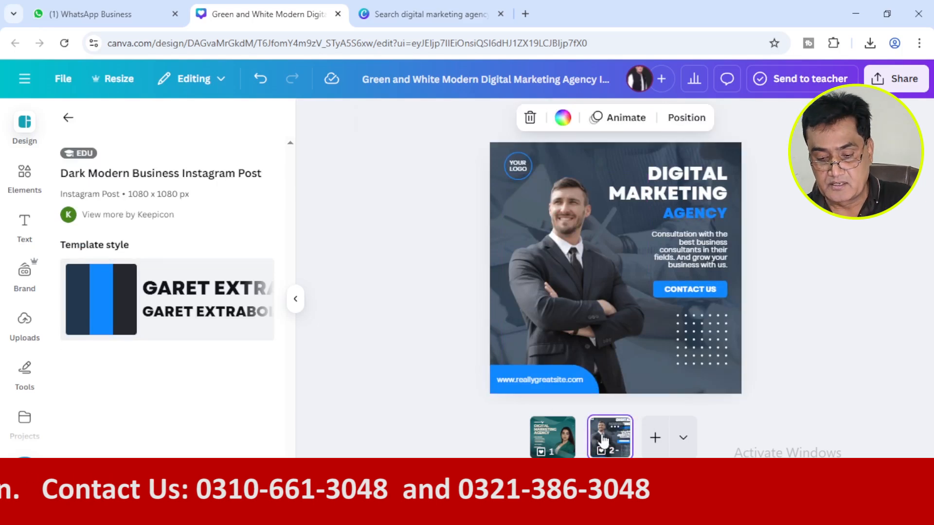
pyautogui.press('Delete')
pyautogui.click(68, 118)
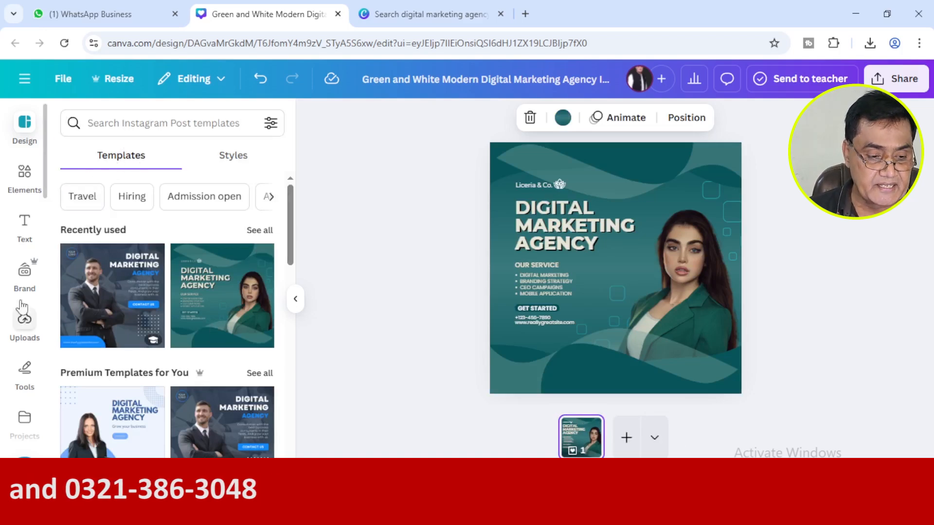
# Search the design elements for "5" and view the graphics and photos results.
pyautogui.click(20, 193)
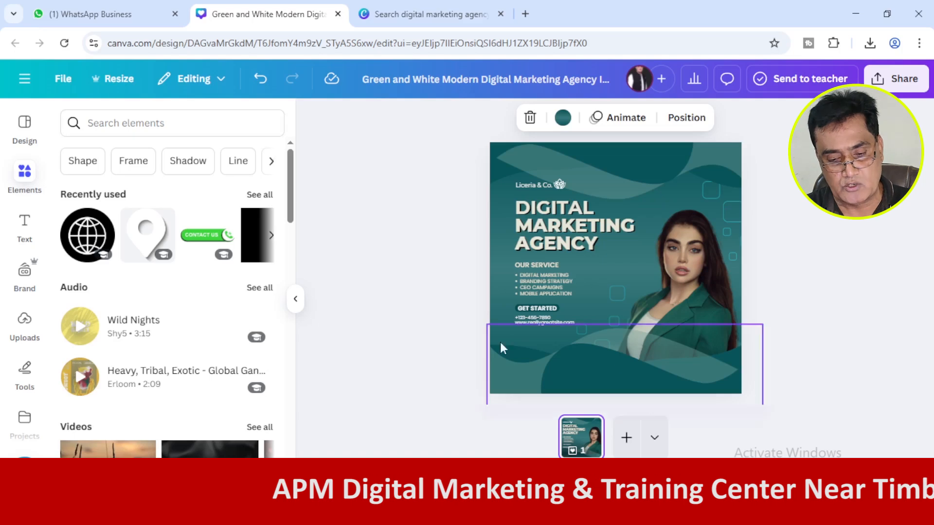
pyautogui.click(176, 126)
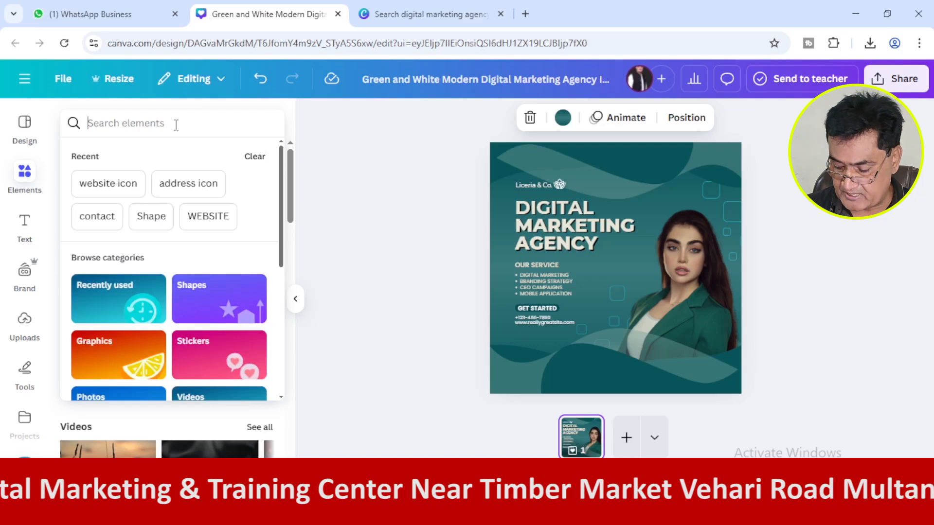
pyautogui.write('5')
pyautogui.press('Return')
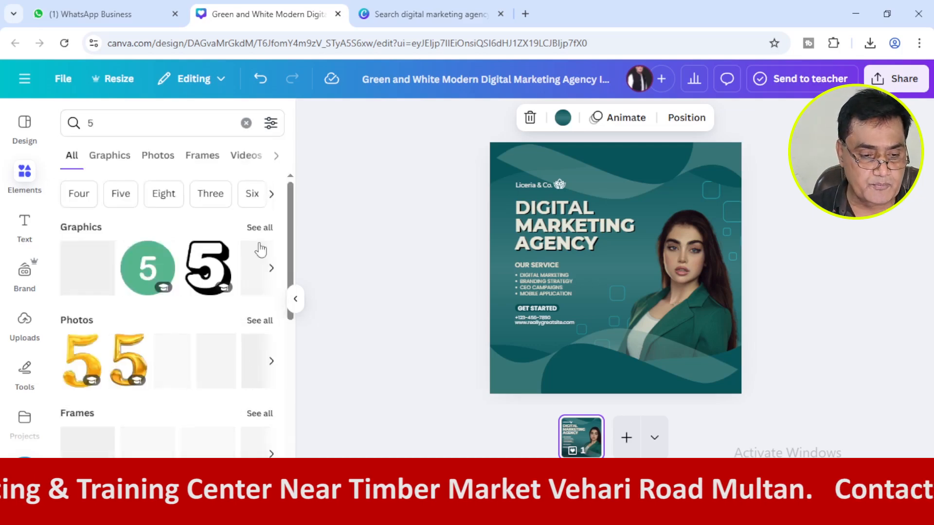
pyautogui.click(106, 157)
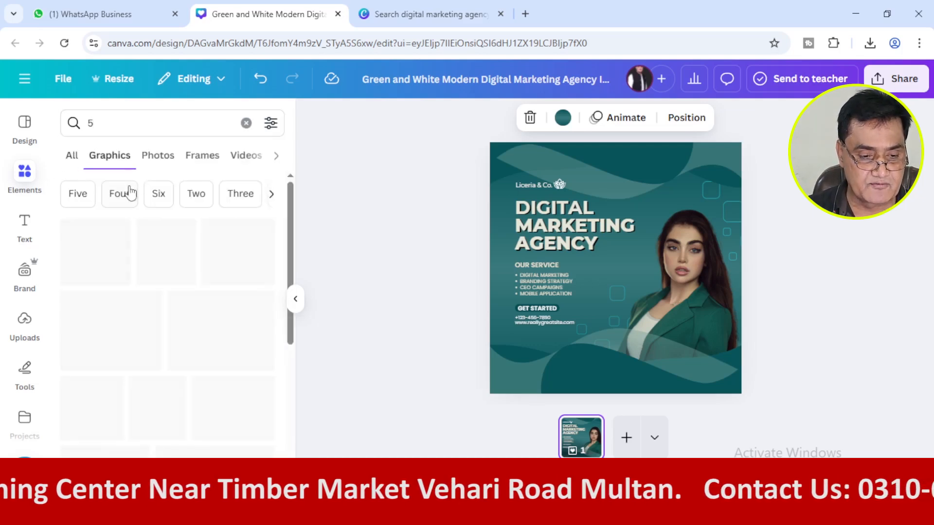
pyautogui.click(171, 161)
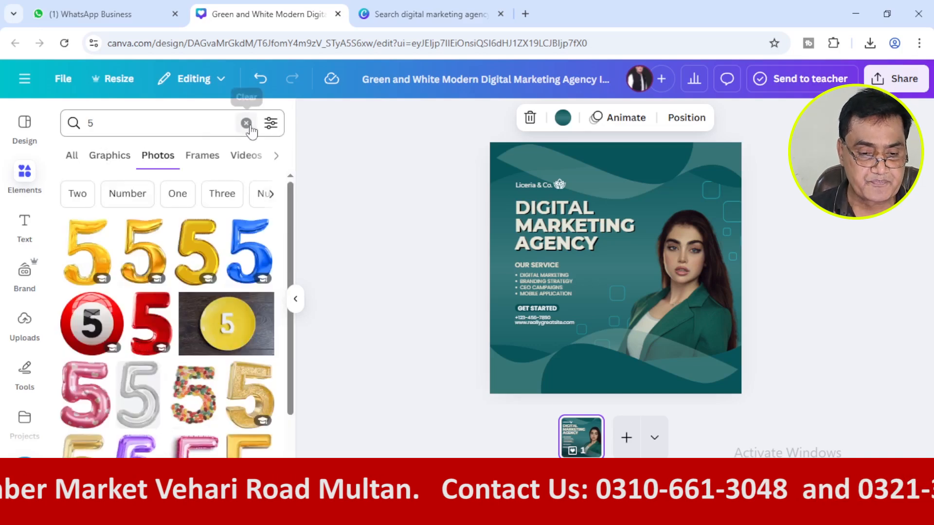
# Replace the element search with "contact us" and show only the graphics.
pyautogui.click(246, 123)
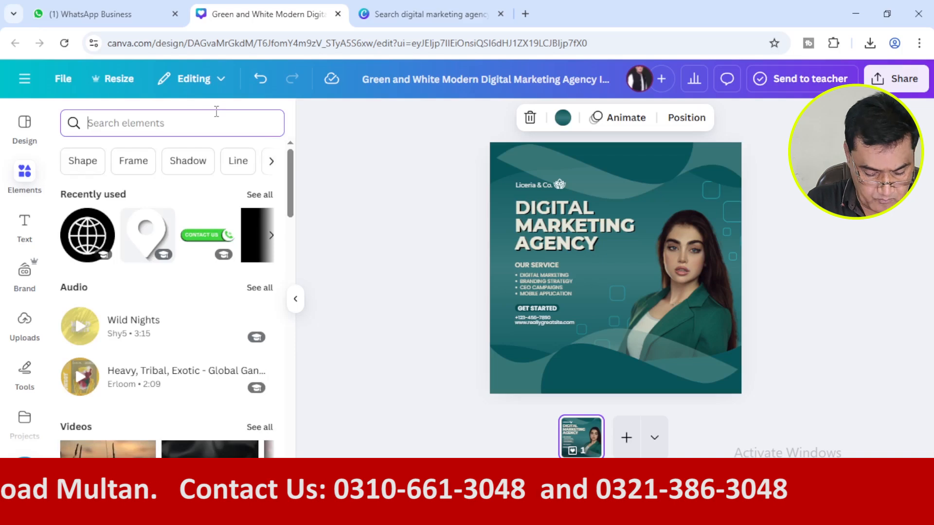
pyautogui.write('contact')
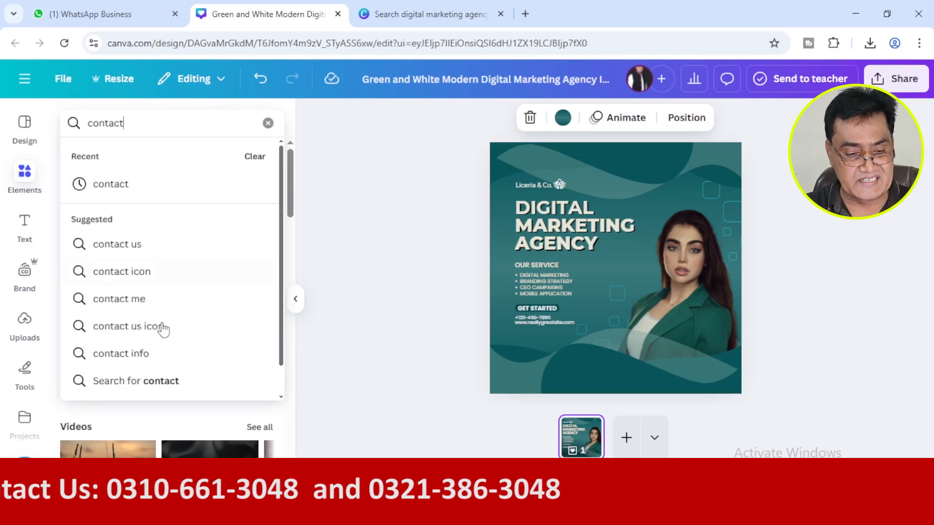
pyautogui.click(136, 245)
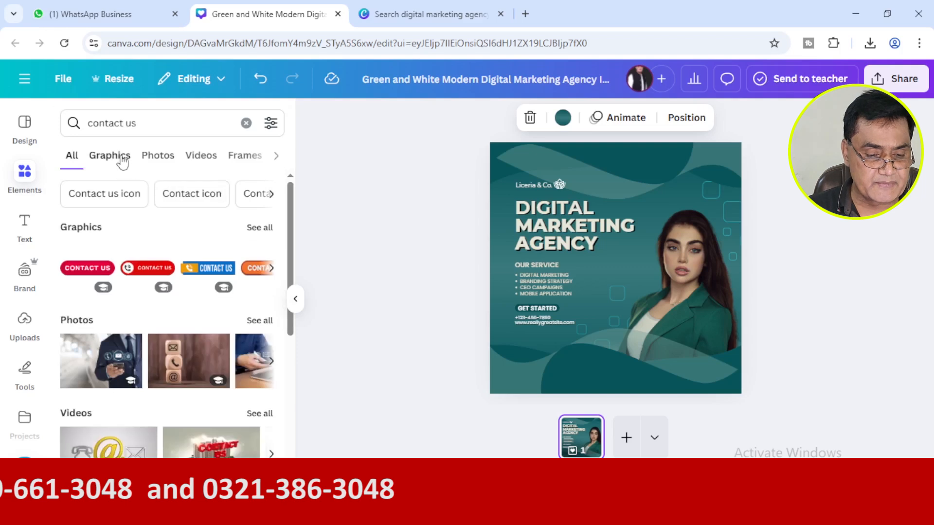
pyautogui.click(123, 160)
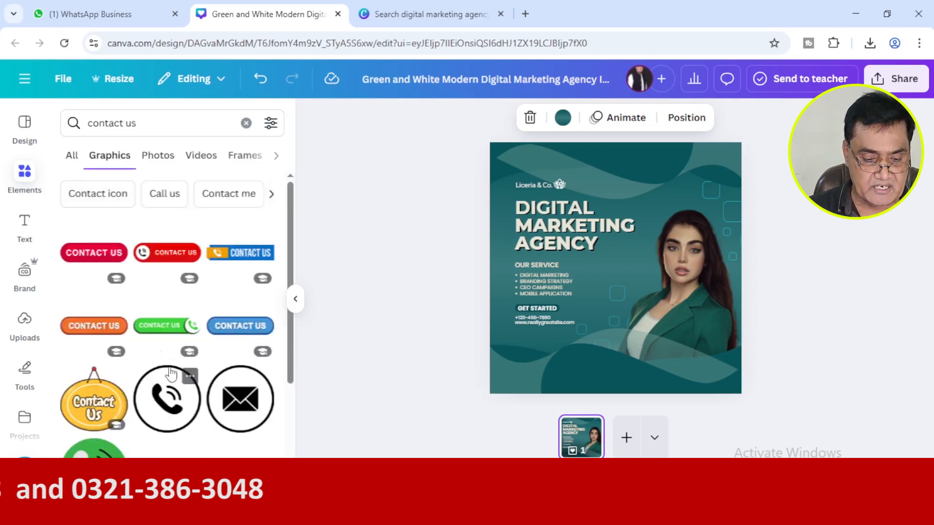
# Browse the graphics, photos and videos for "contact us" and clear the element search.
pyautogui.scroll(-2, 171, 369)
pyautogui.scroll(-8, 171, 368)
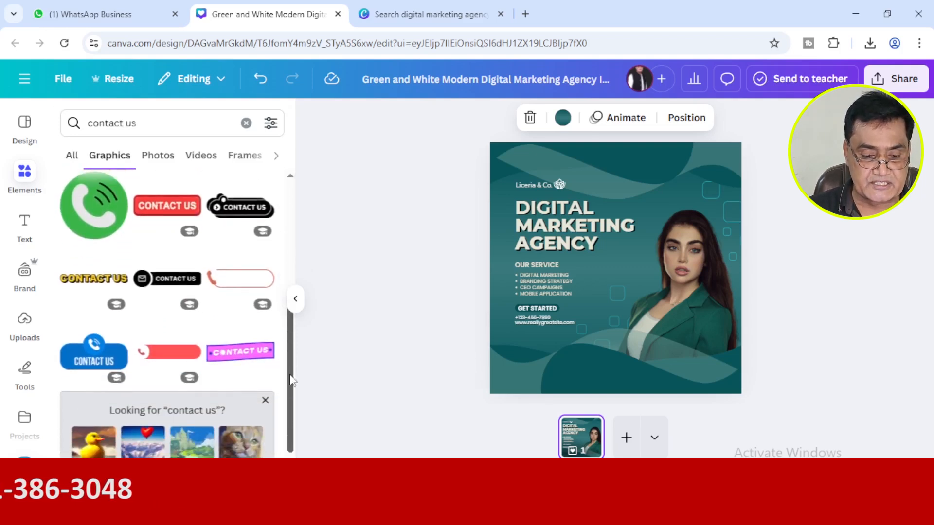
pyautogui.scroll(10, 294, 425)
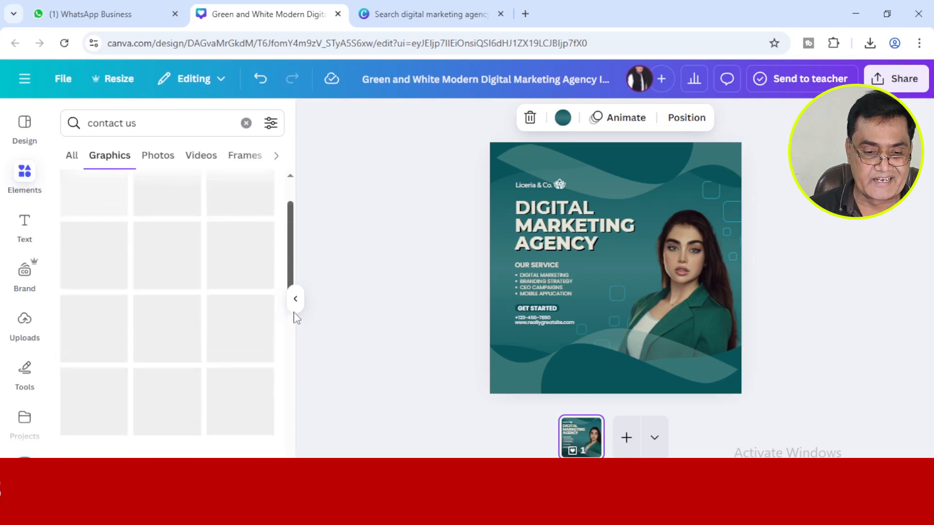
pyautogui.click(158, 156)
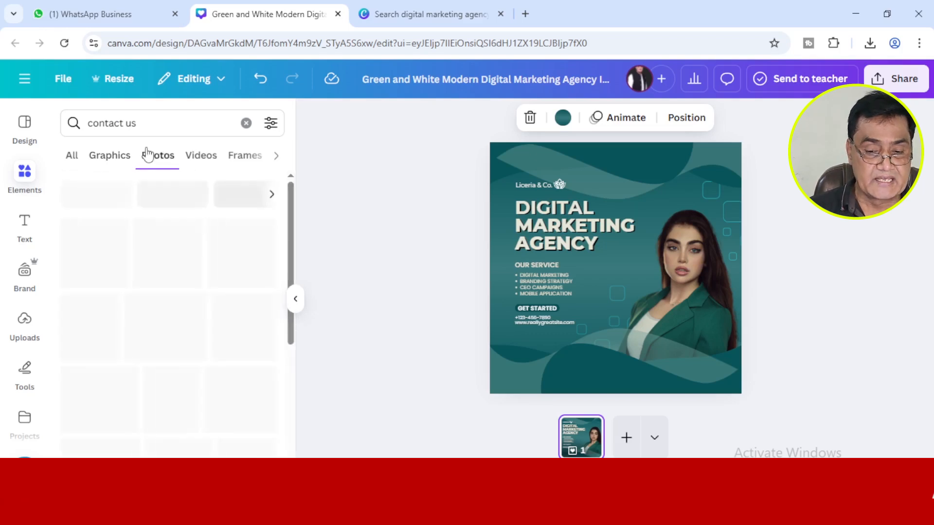
pyautogui.moveTo(294, 242); pyautogui.dragTo(293, 185)
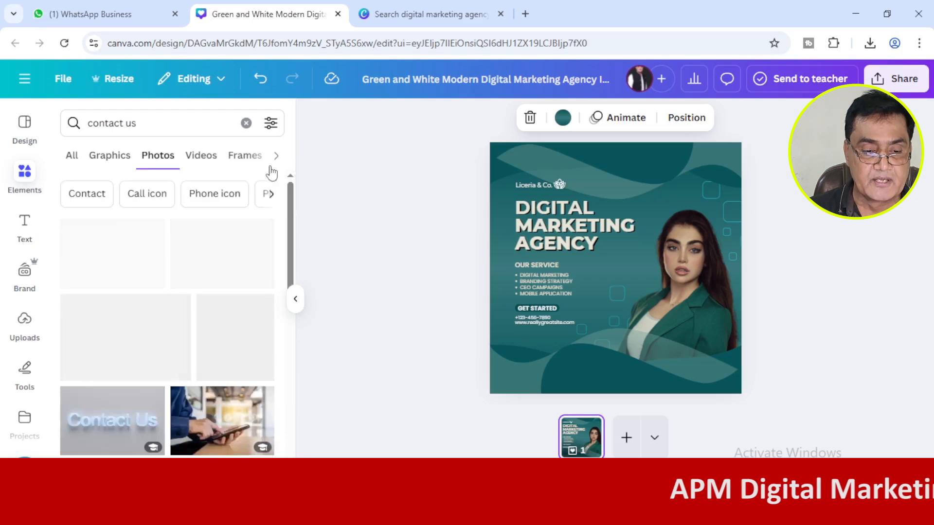
pyautogui.click(201, 155)
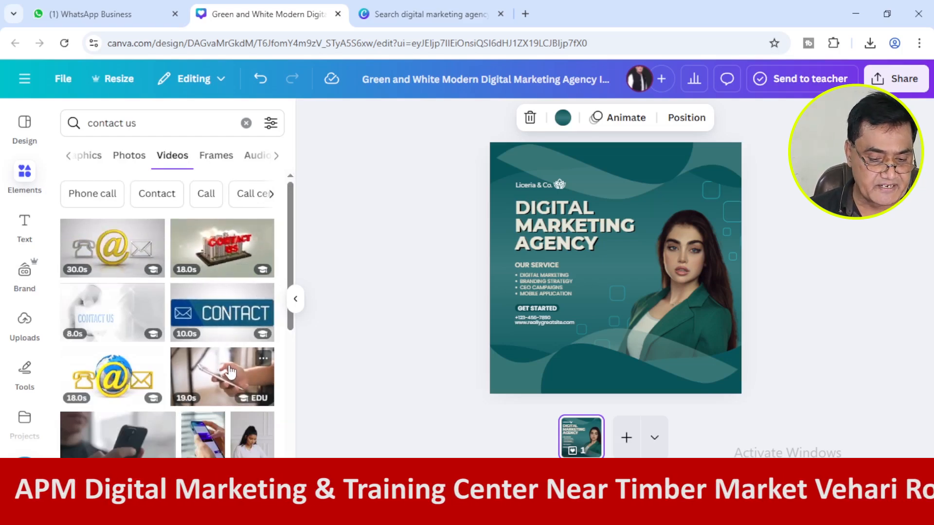
pyautogui.scroll(-3, 292, 250)
pyautogui.scroll(3, 282, 219)
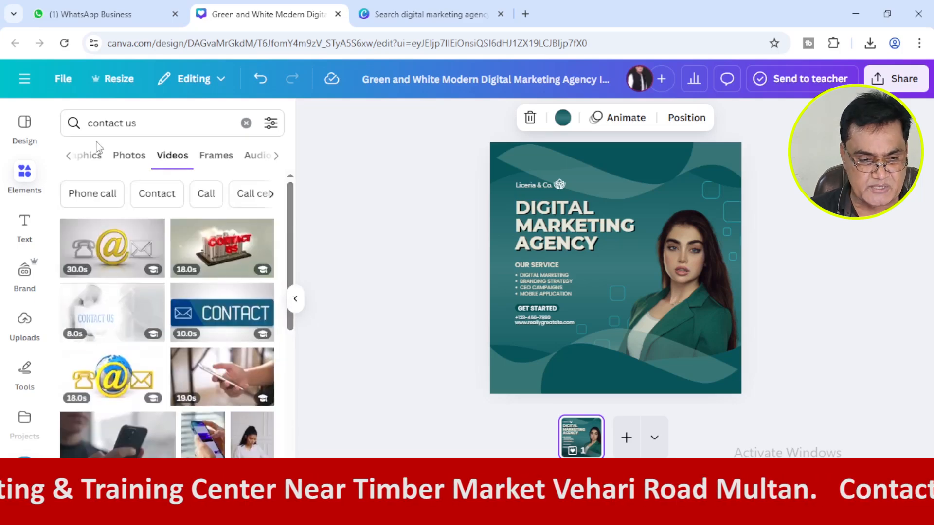
pyautogui.click(246, 123)
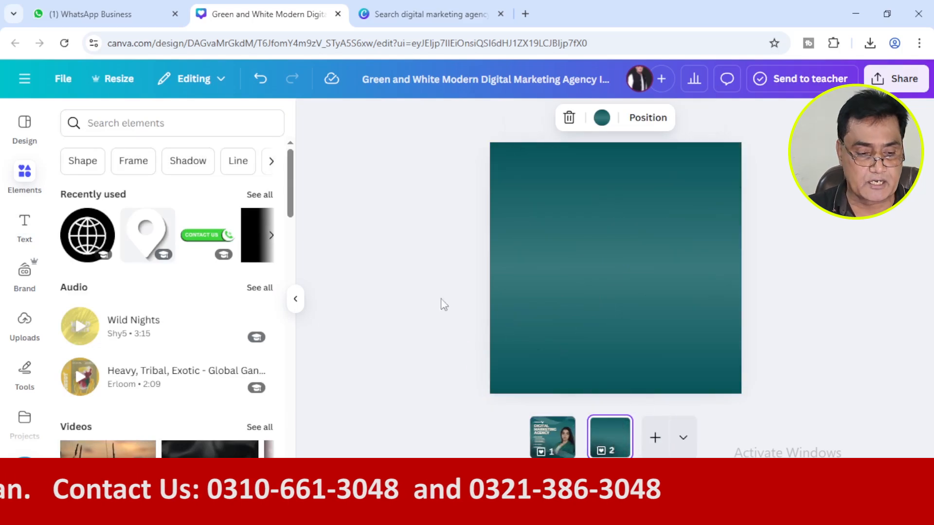
# Add a default heading and a default subheading to the blank green second page, placing the subheading just below the heading.
pyautogui.click(22, 246)
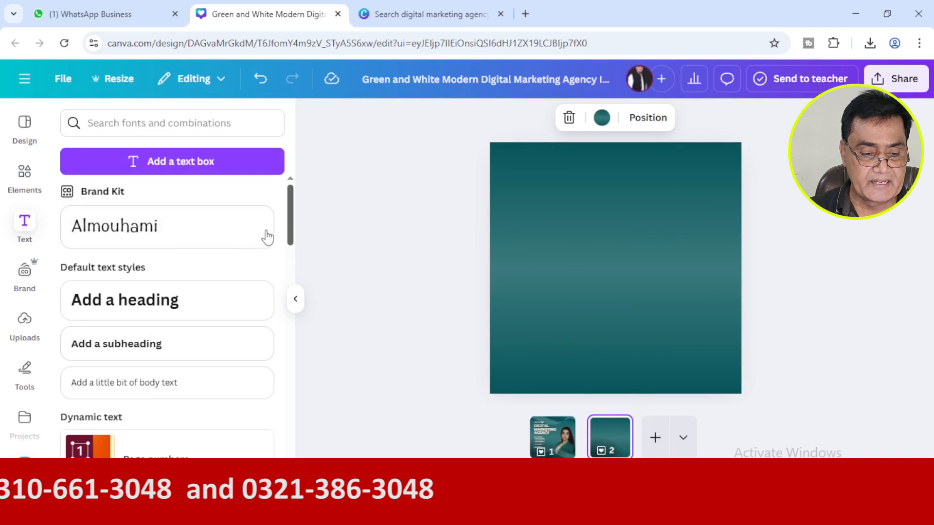
pyautogui.click(153, 300)
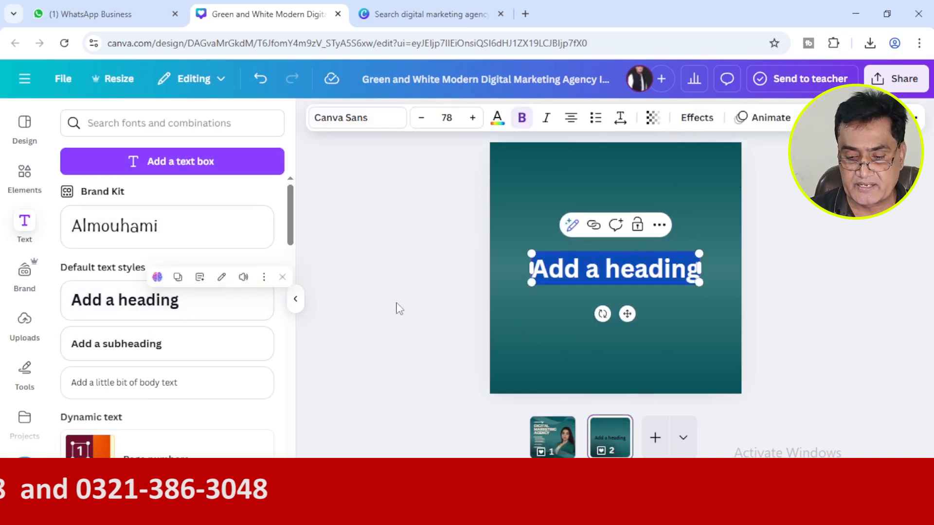
pyautogui.moveTo(626, 273); pyautogui.dragTo(626, 225)
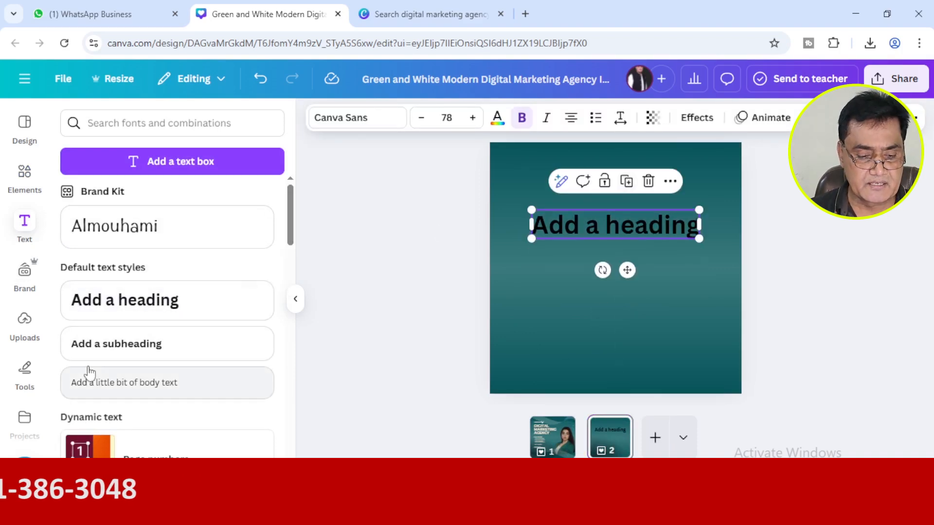
pyautogui.click(98, 354)
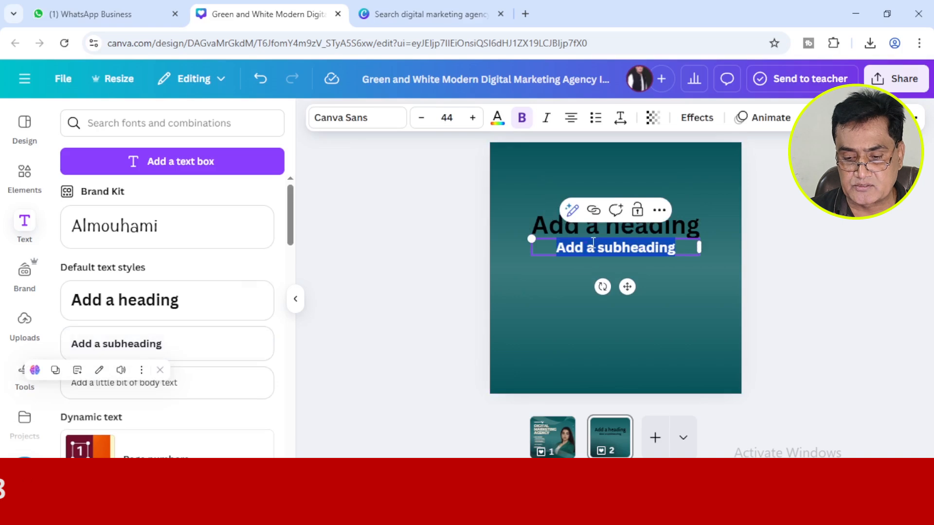
pyautogui.click(381, 313)
pyautogui.moveTo(634, 253); pyautogui.dragTo(634, 260)
# Add a line of default body text to the second page and place it just below the subheading.
pyautogui.click(111, 380)
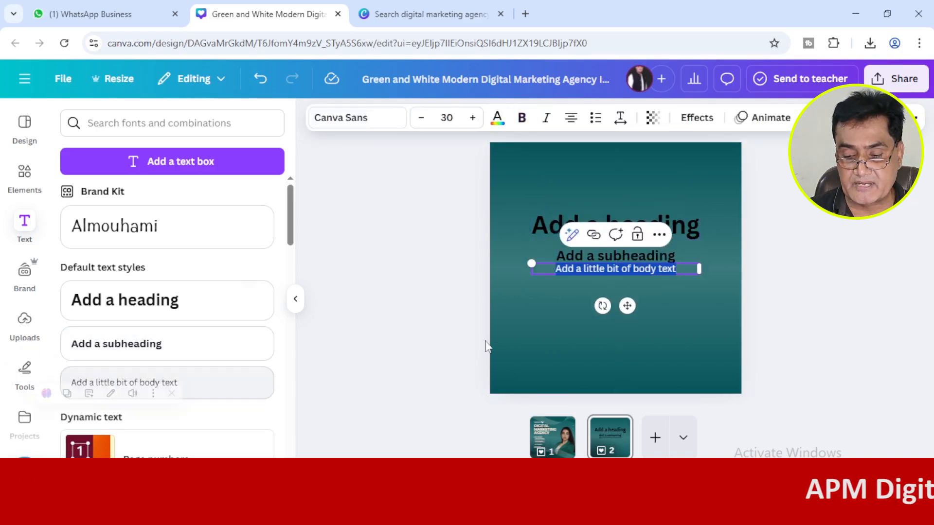
pyautogui.click(603, 268)
pyautogui.click(421, 308)
pyautogui.moveTo(624, 268); pyautogui.dragTo(622, 277)
pyautogui.click(343, 343)
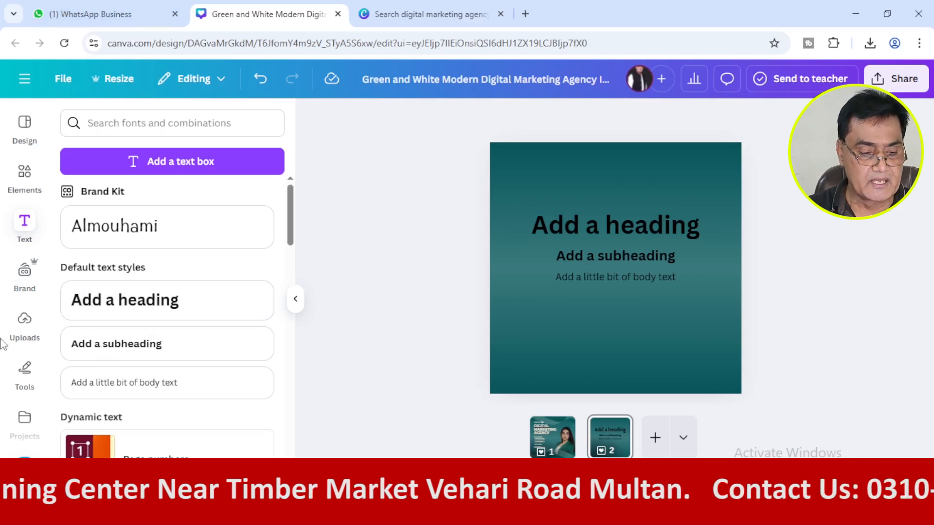
# Look through the uploaded images and delete the second page with its sample text.
pyautogui.click(22, 328)
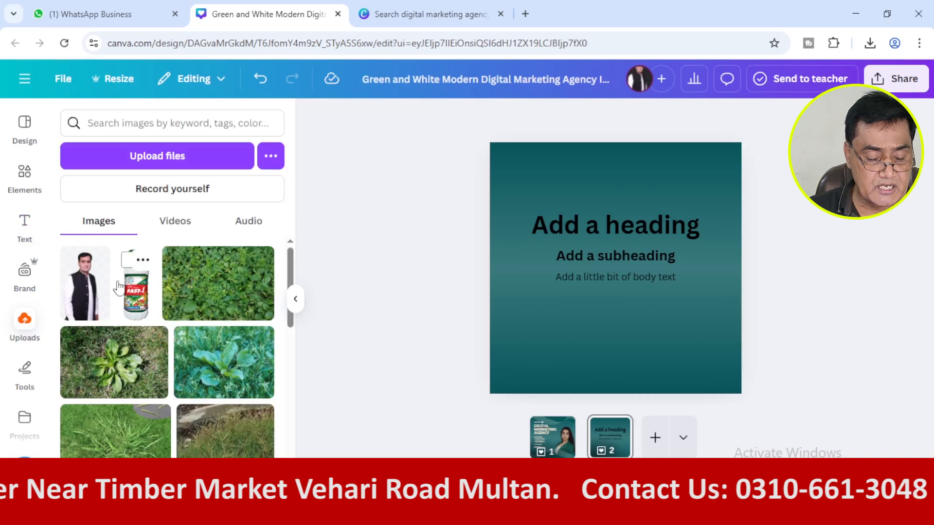
pyautogui.scroll(-3, 98, 317)
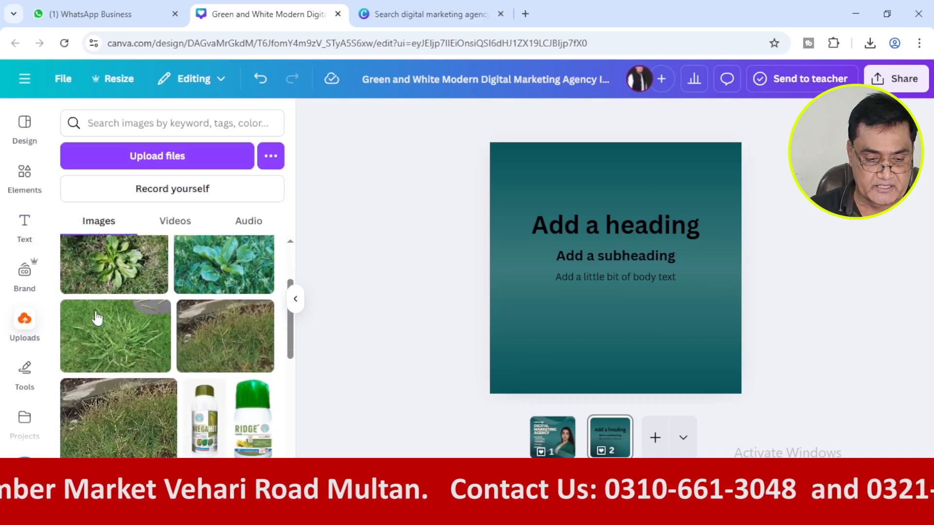
pyautogui.scroll(3, 119, 372)
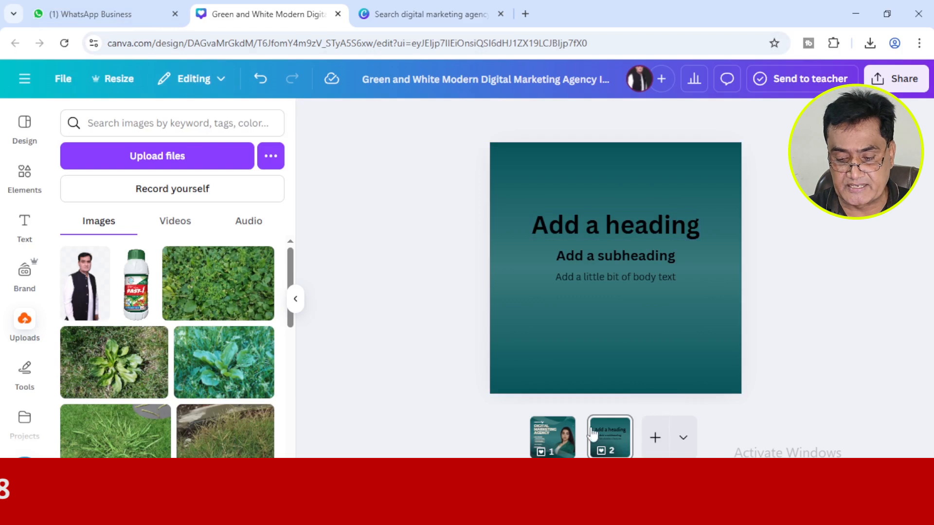
pyautogui.click(623, 440)
pyautogui.press('Delete')
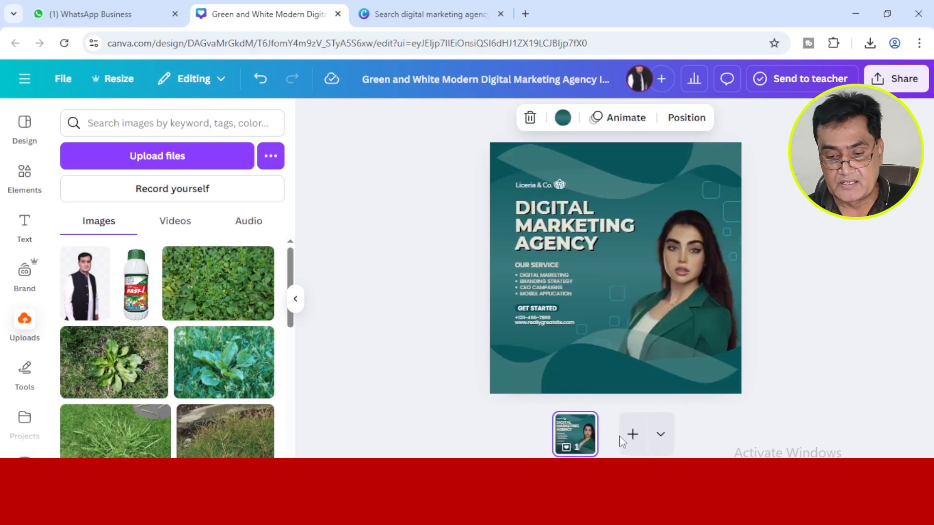
pyautogui.click(427, 303)
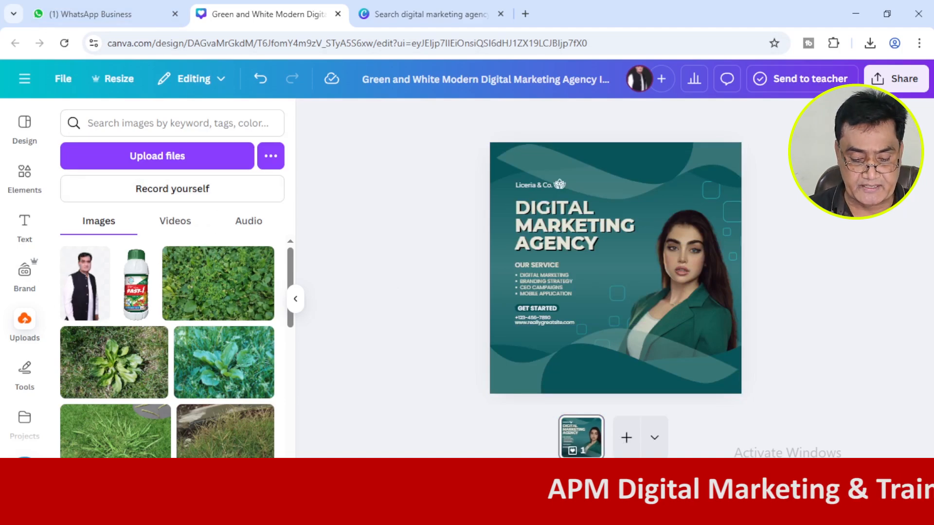
# Close the Downloads window and the preview of apm (17).jpg, and upload the green-background portrait photo from the desktop to Canva.
pyautogui.hotkey('alt', 'Tab')
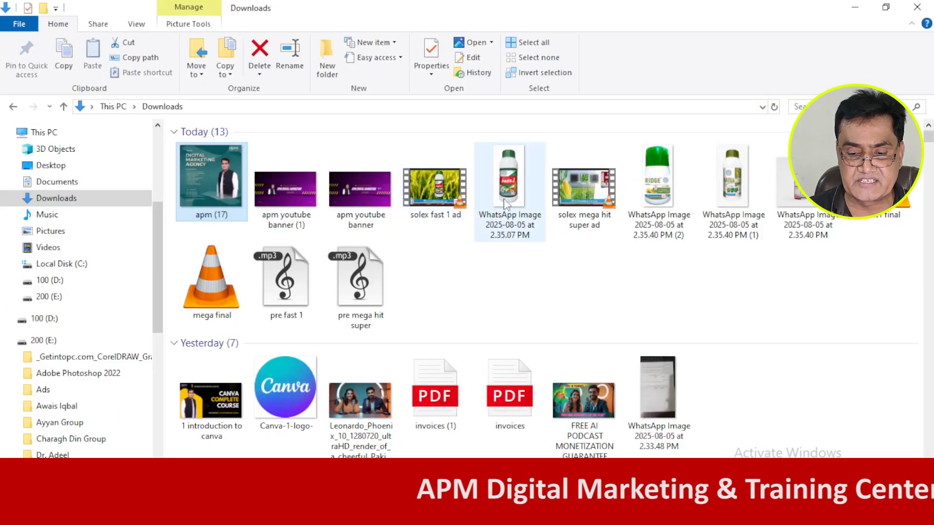
pyautogui.click(516, 191)
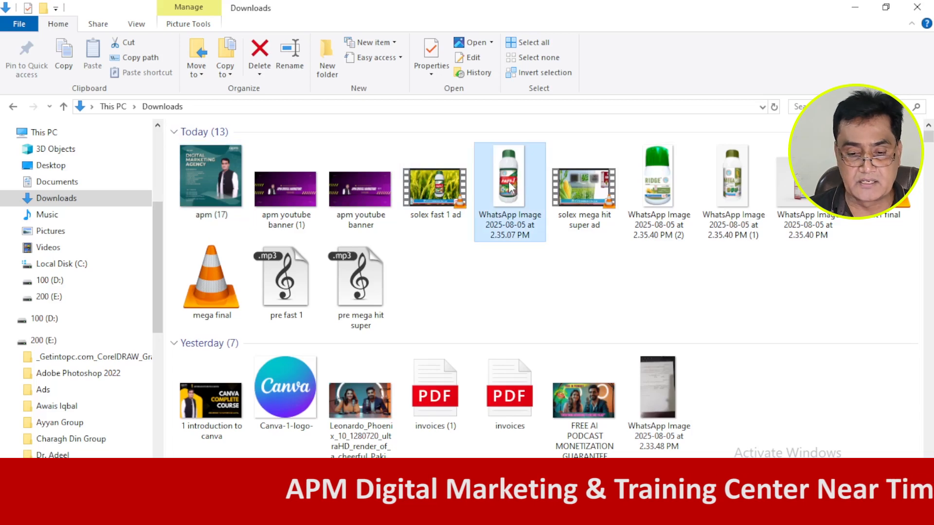
pyautogui.click(913, 11)
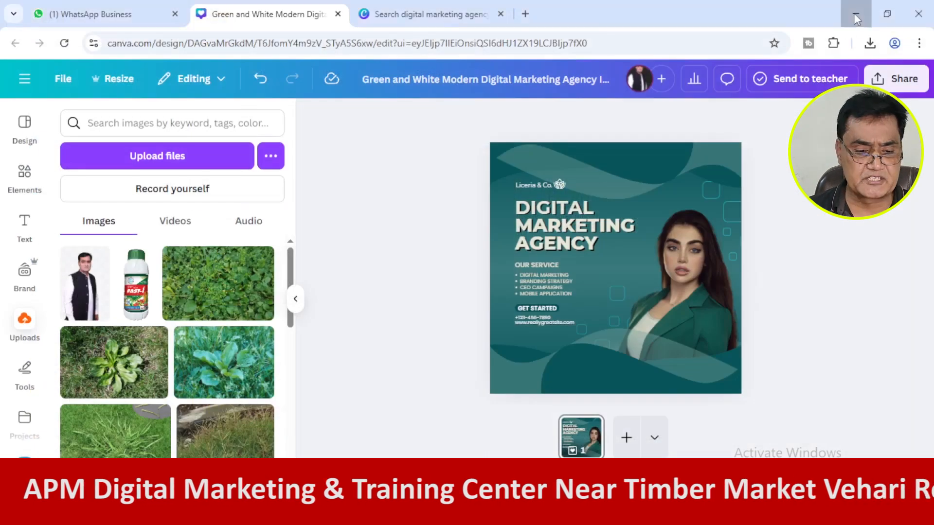
pyautogui.click(857, 18)
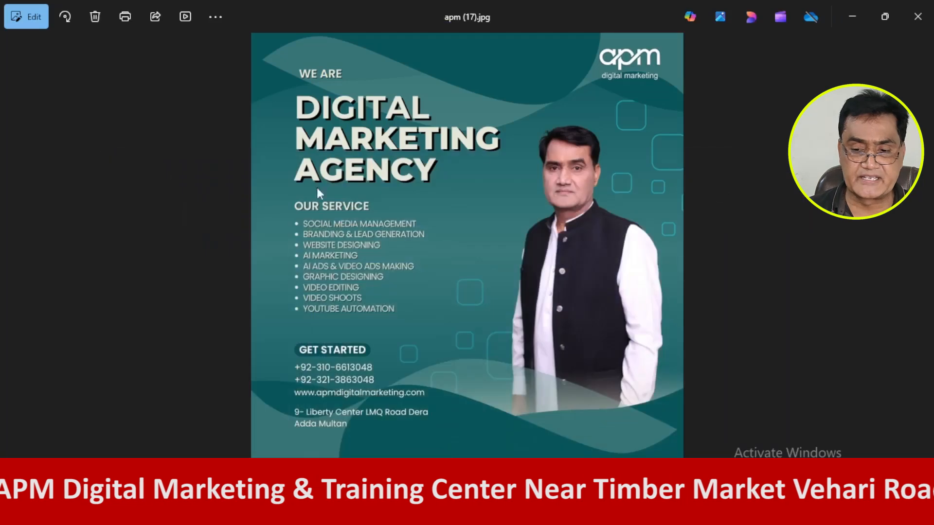
pyautogui.click(910, 17)
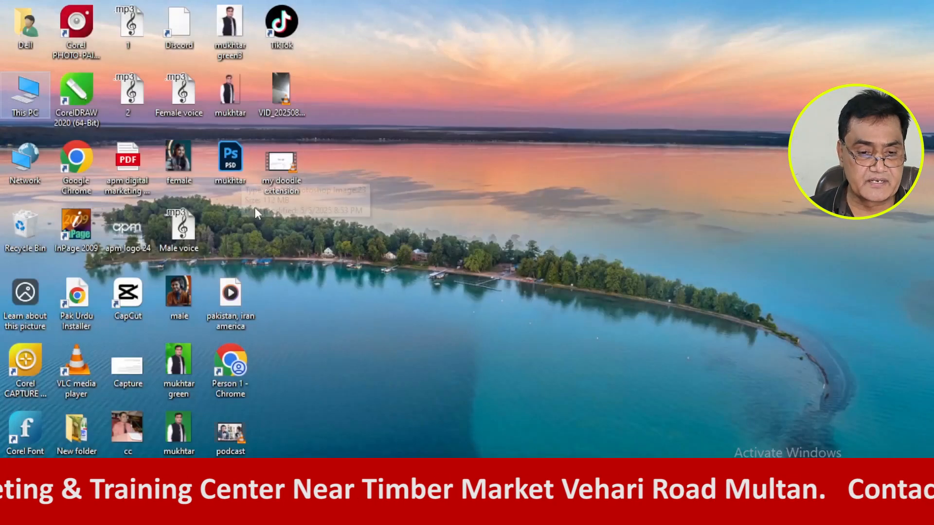
pyautogui.click(185, 421)
pyautogui.moveTo(186, 421); pyautogui.dragTo(167, 244)
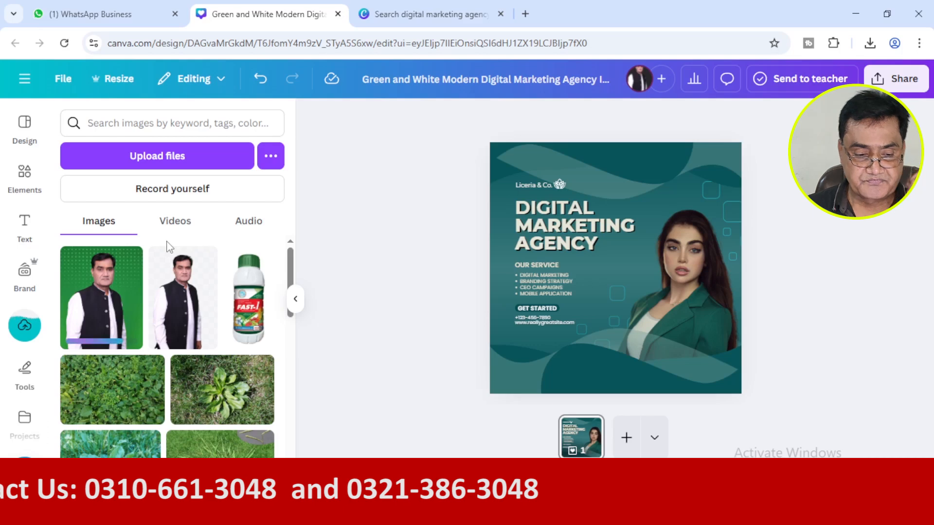
# Place the uploaded green-background portrait on the post and move it over the woman's photo.
pyautogui.click(88, 315)
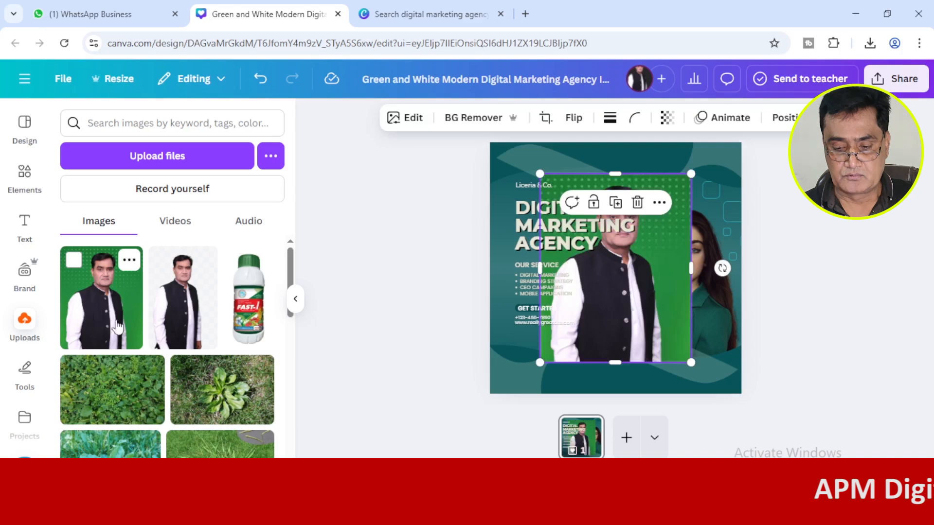
pyautogui.moveTo(592, 301); pyautogui.dragTo(625, 314)
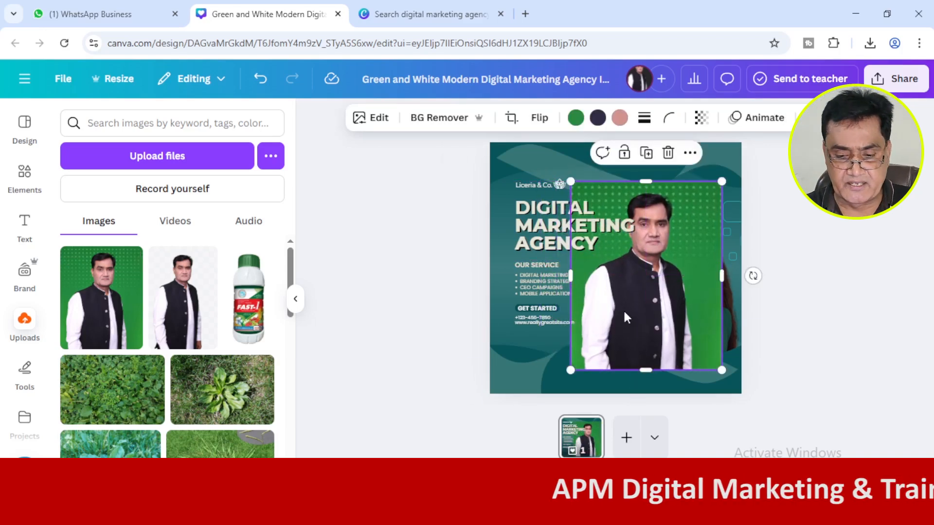
# Try the background-free portrait from the uploads on the post and delete it again.
pyautogui.click(168, 319)
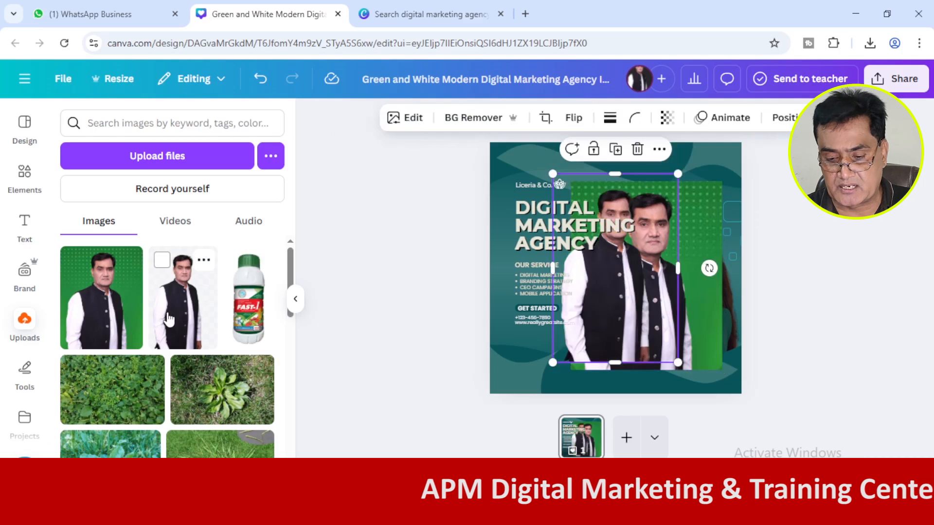
pyautogui.moveTo(632, 322); pyautogui.dragTo(557, 326)
pyautogui.click(563, 156)
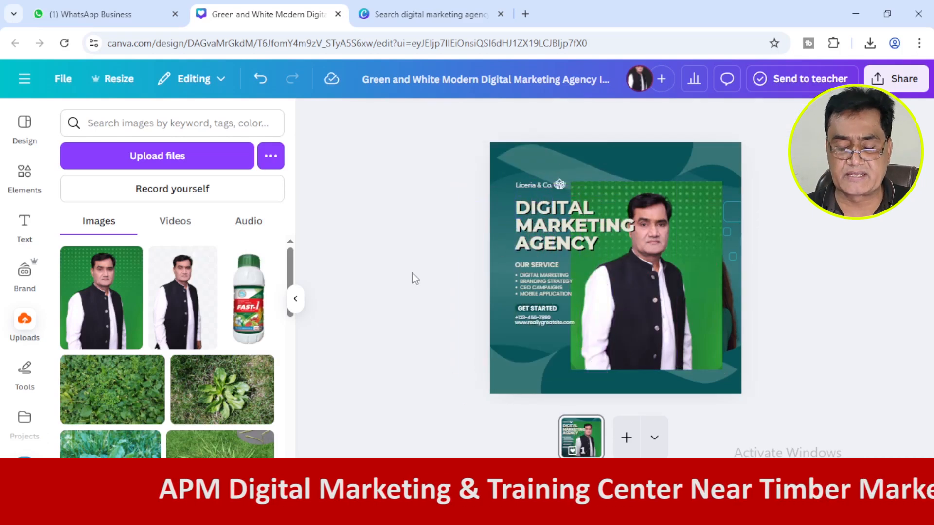
# Remove the green background from the man's portrait with BG Remover.
pyautogui.click(634, 295)
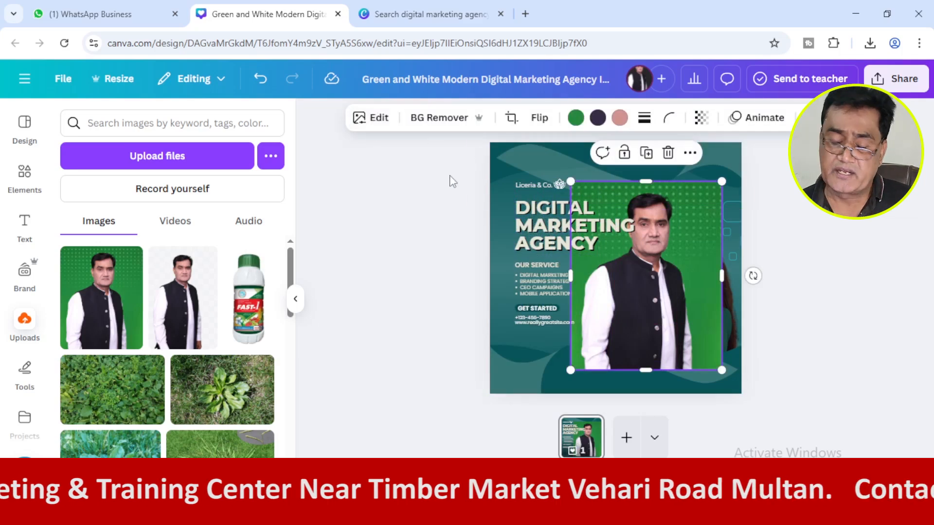
pyautogui.click(452, 123)
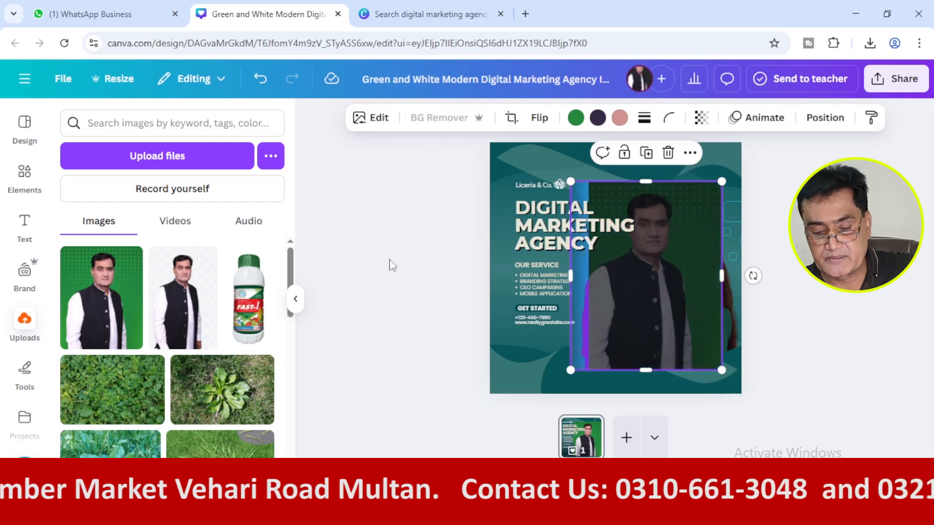
pyautogui.click(383, 290)
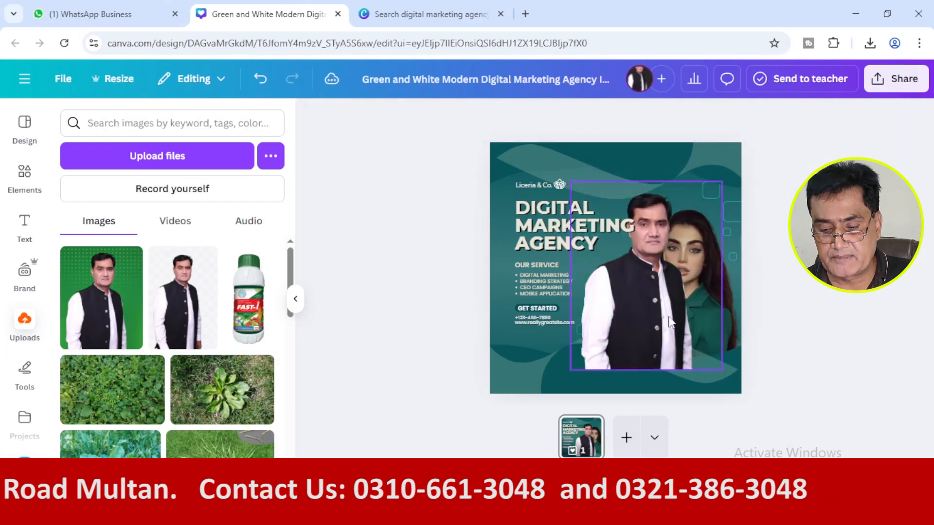
# Delete the woman's photo from the post and move the man's cut-out portrait into its place.
pyautogui.moveTo(642, 315); pyautogui.dragTo(612, 320)
pyautogui.click(706, 261)
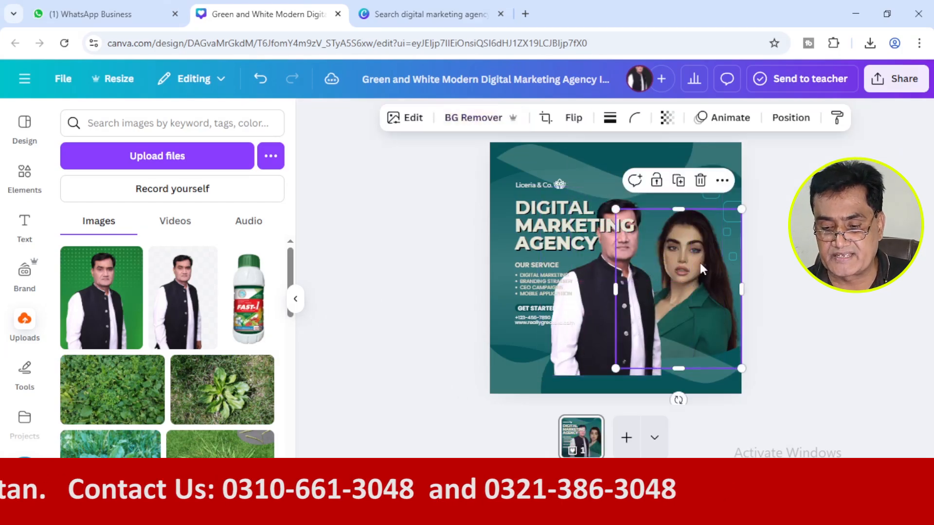
pyautogui.click(701, 181)
pyautogui.moveTo(597, 317); pyautogui.dragTo(650, 308)
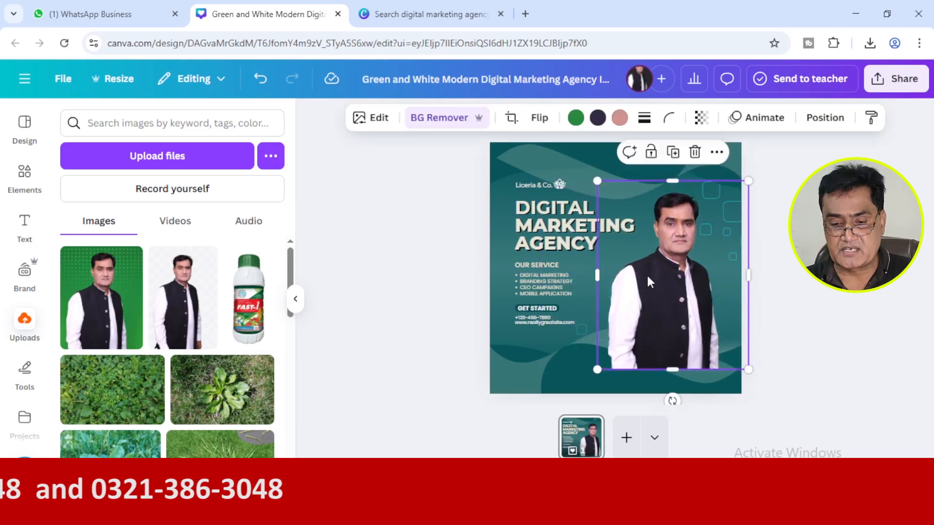
# Try other transparency levels on the man's portrait and return it to 100.
pyautogui.click(398, 294)
pyautogui.click(687, 281)
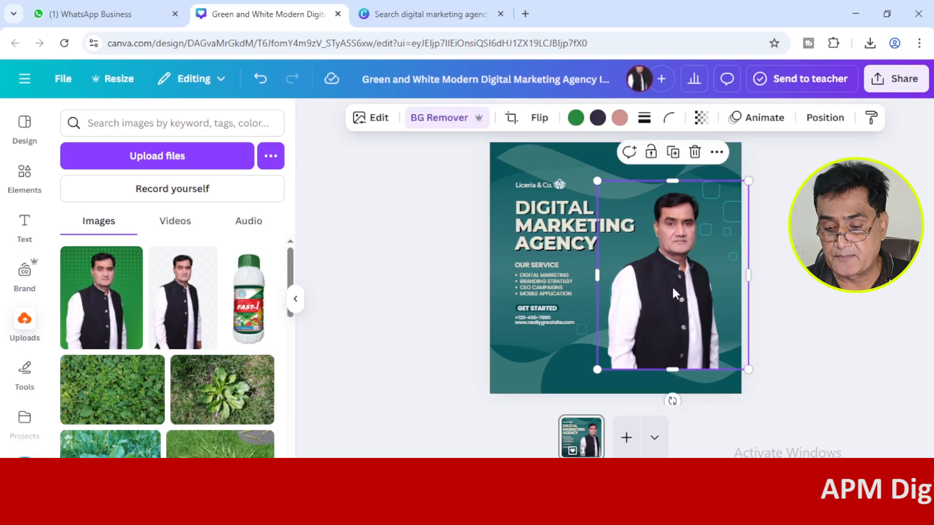
pyautogui.click(537, 119)
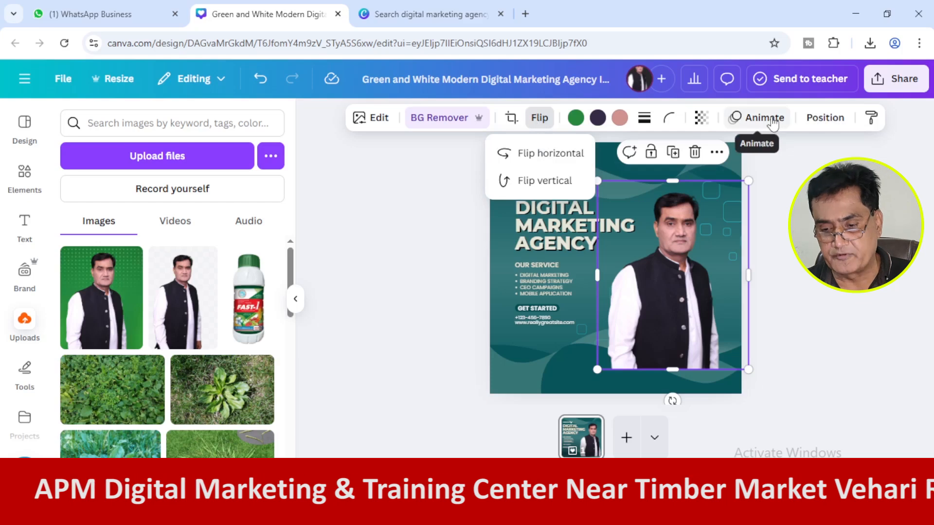
pyautogui.click(701, 119)
pyautogui.moveTo(730, 175); pyautogui.dragTo(803, 176)
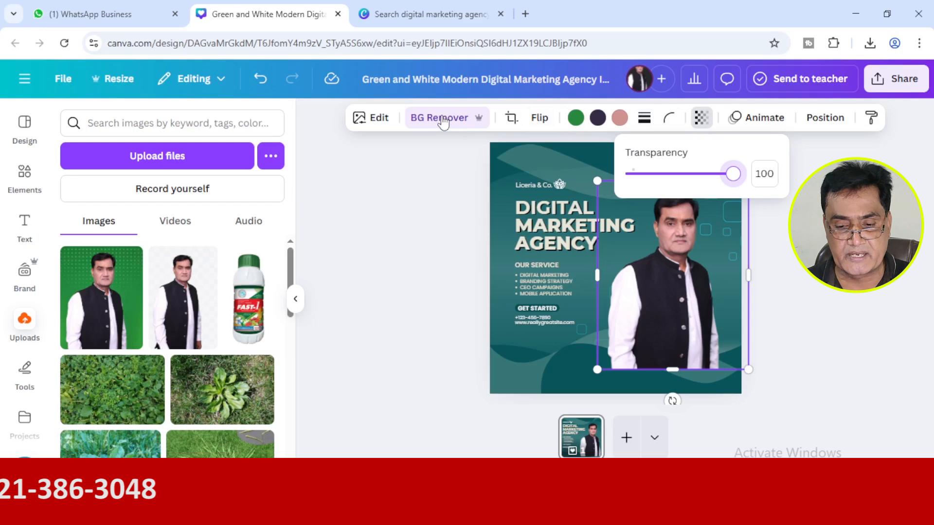
# Try flipping the man's portrait vertically and undo the flip.
pyautogui.click(539, 119)
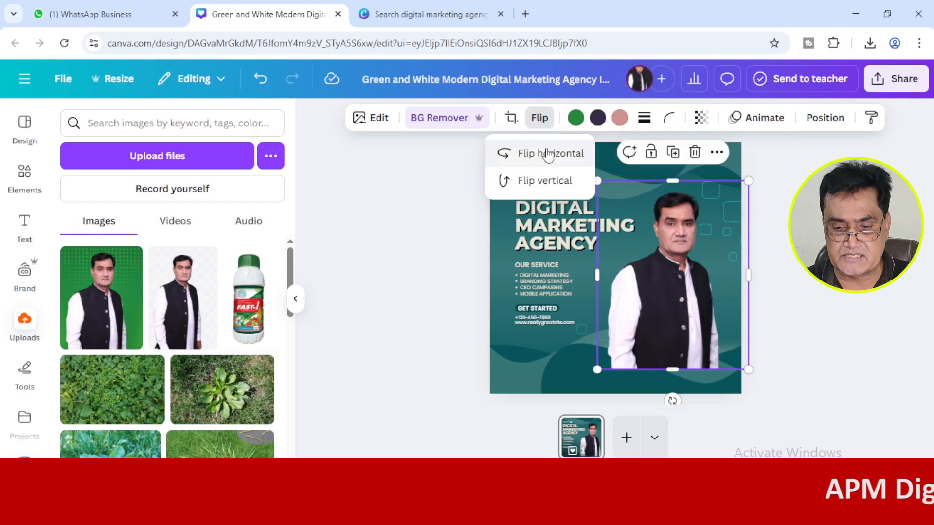
pyautogui.click(533, 185)
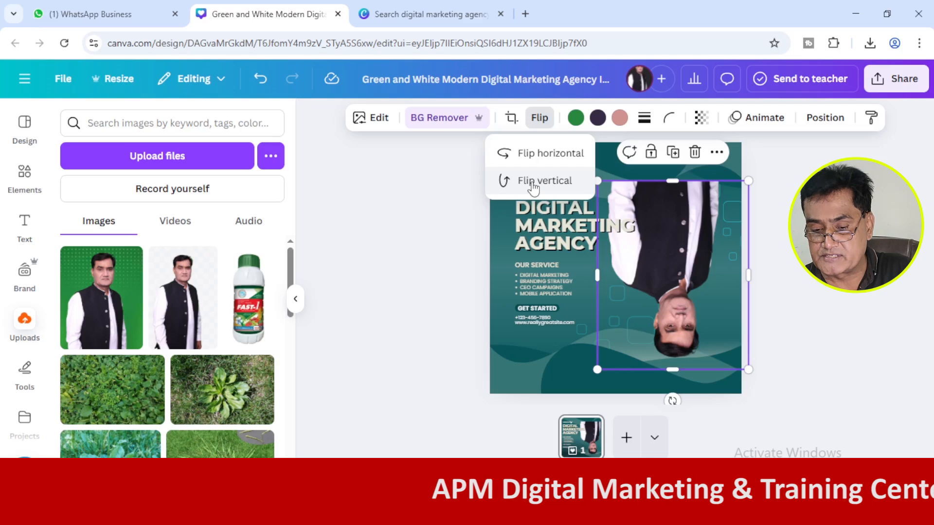
pyautogui.press('Escape')
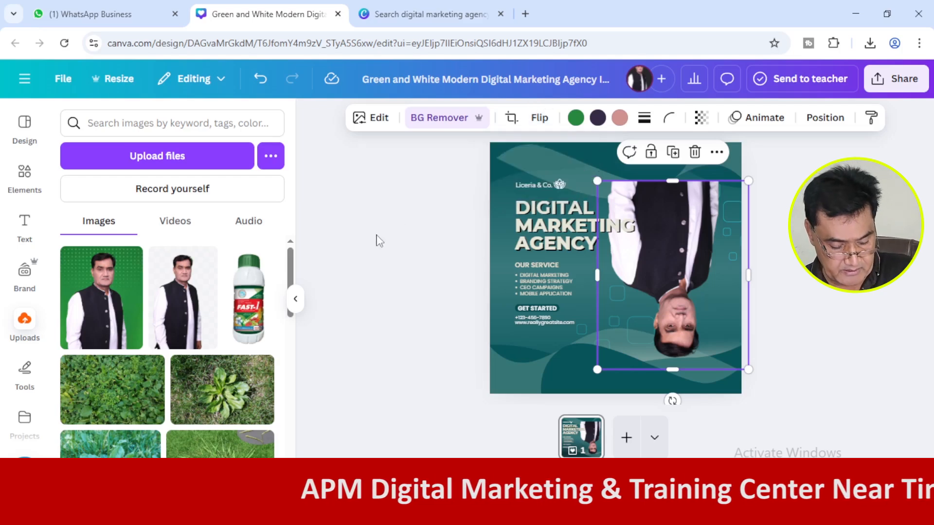
pyautogui.hotkey('ctrl', 'z')
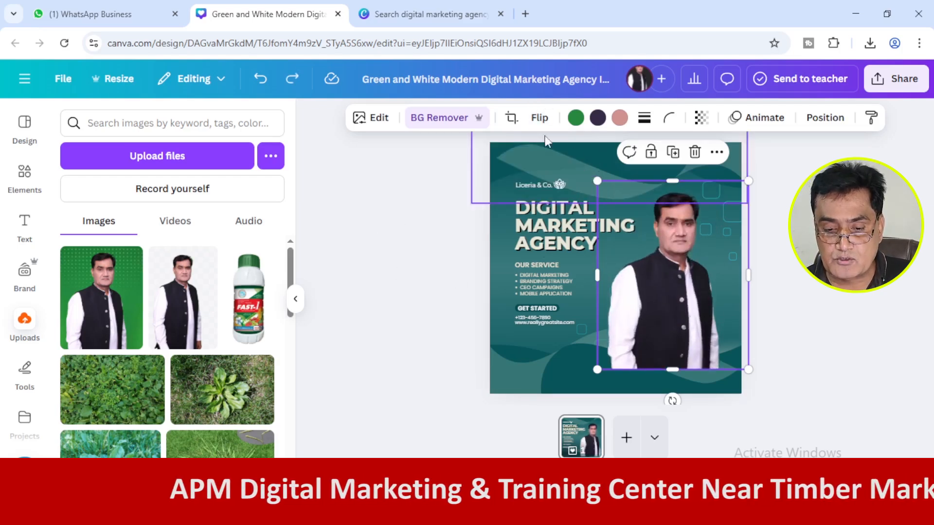
# Flip the man's portrait horizontally and shift it slightly so its frame lines up with the post's right edge.
pyautogui.click(535, 119)
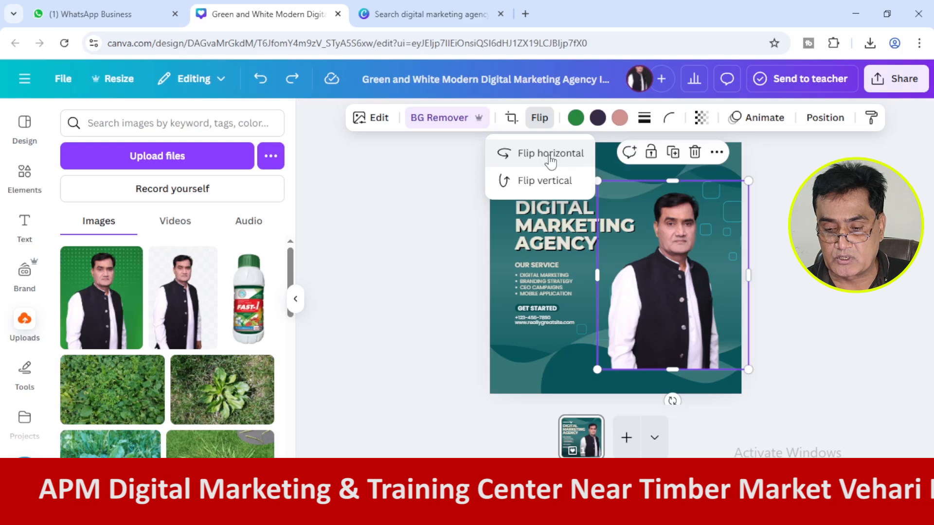
pyautogui.click(550, 155)
pyautogui.click(774, 279)
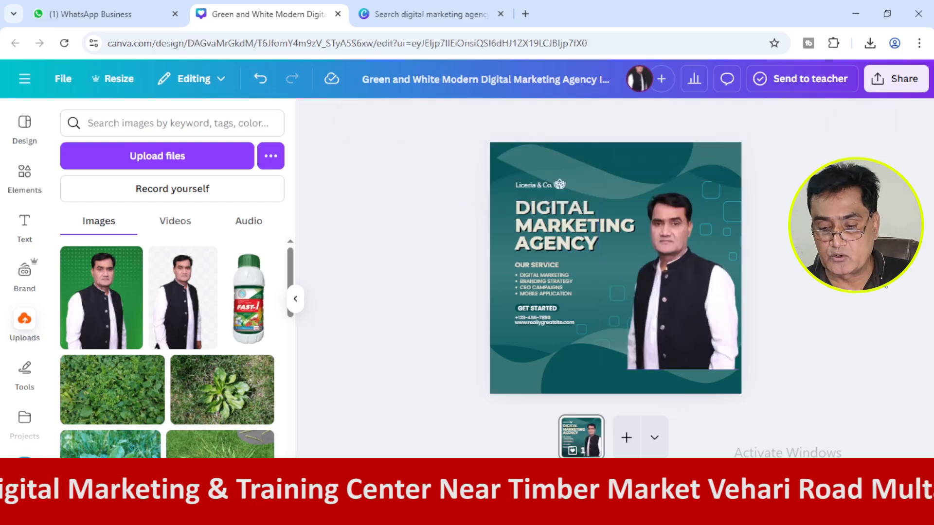
pyautogui.click(687, 299)
pyautogui.moveTo(686, 300); pyautogui.dragTo(680, 297)
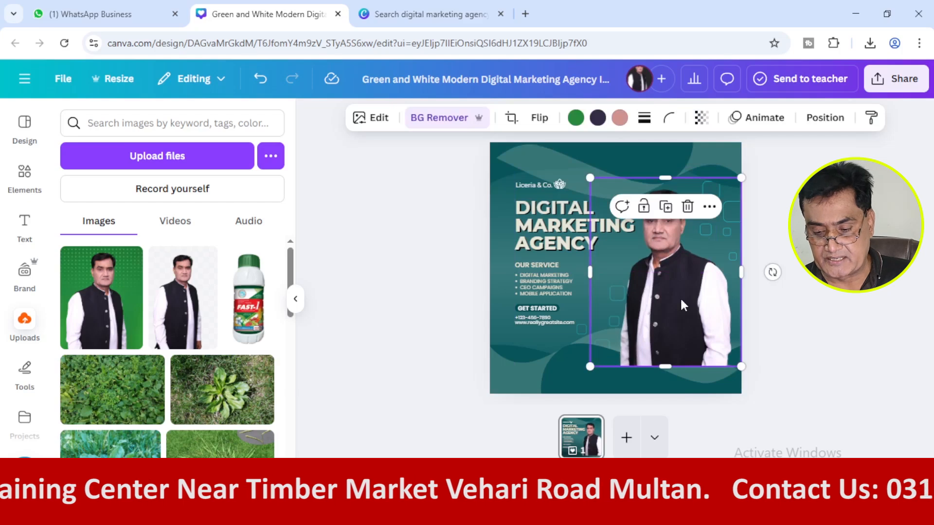
pyautogui.click(868, 340)
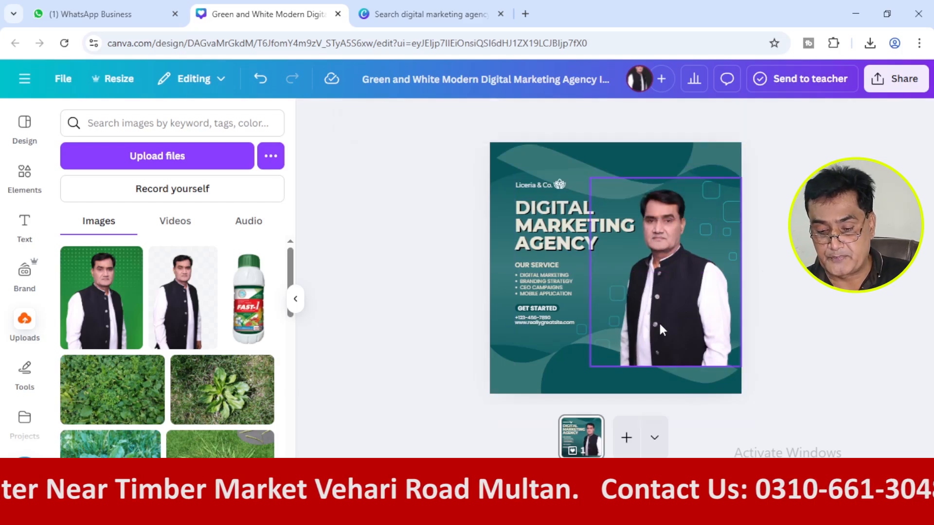
# Try sending the man's portrait to the very back of the post and undo it.
pyautogui.click(628, 386)
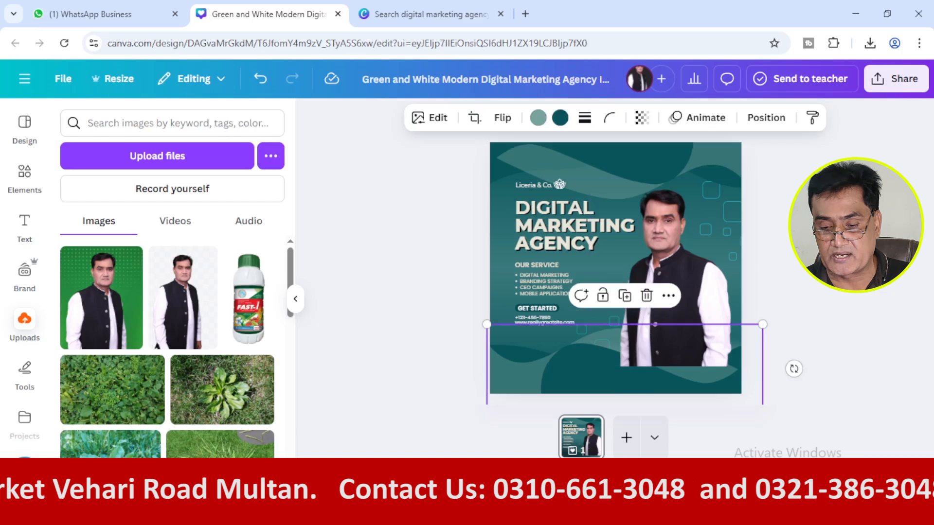
pyautogui.click(761, 253)
pyautogui.click(673, 270)
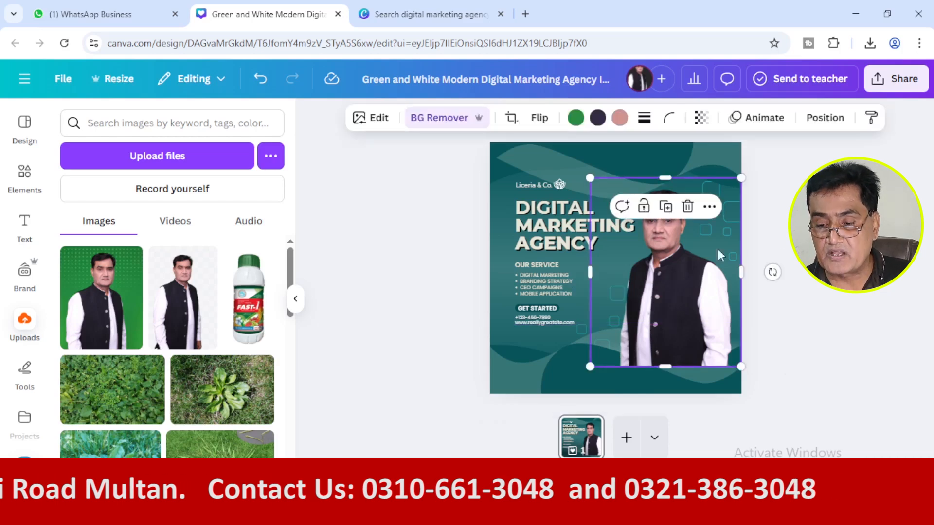
pyautogui.click(825, 117)
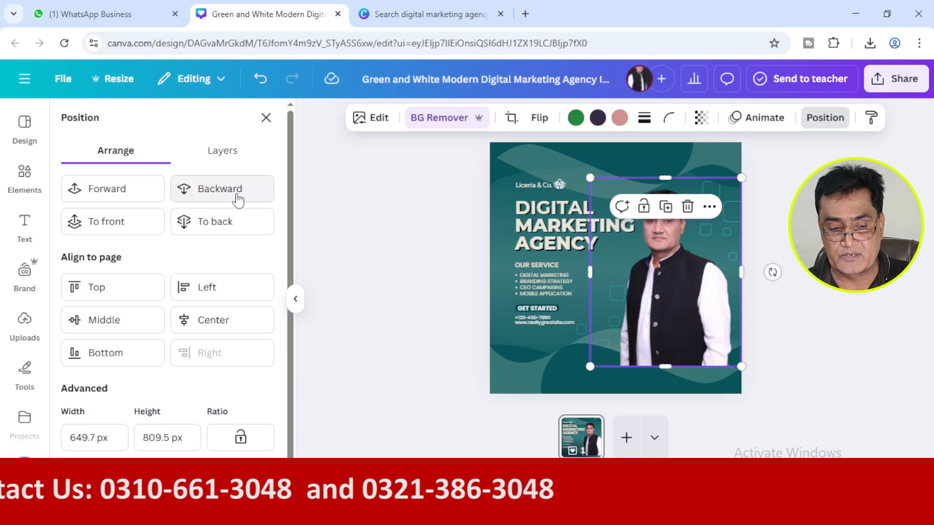
pyautogui.click(248, 223)
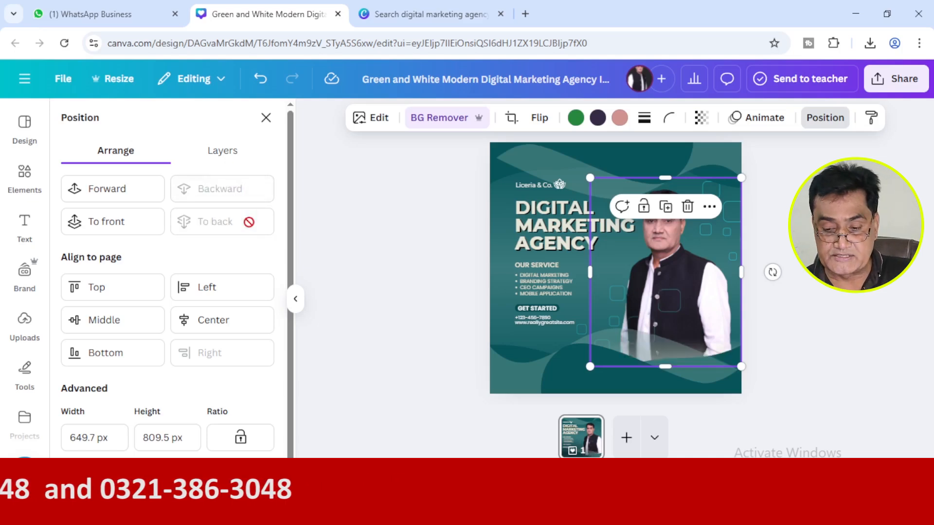
pyautogui.hotkey('ctrl', 'z')
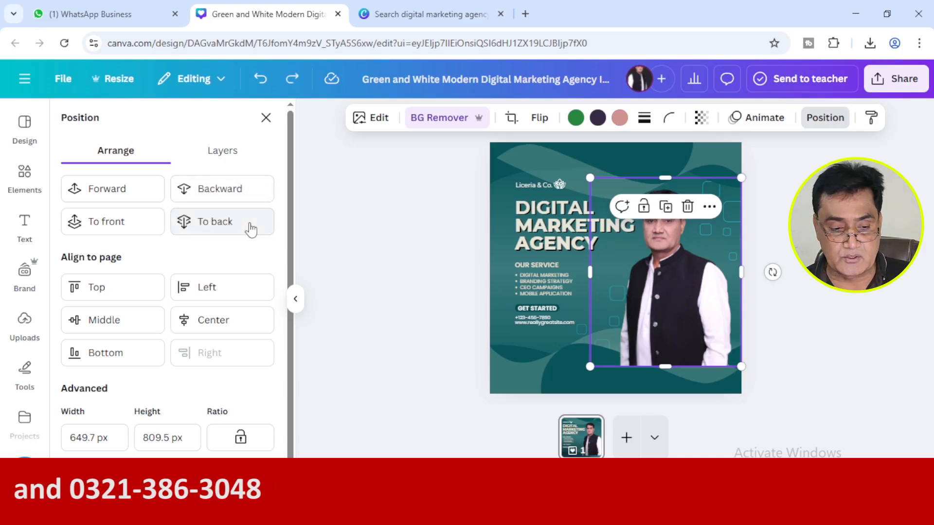
# Move the man's portrait backward four layers so the translucent wave overlaps its lower edge.
pyautogui.click(233, 189)
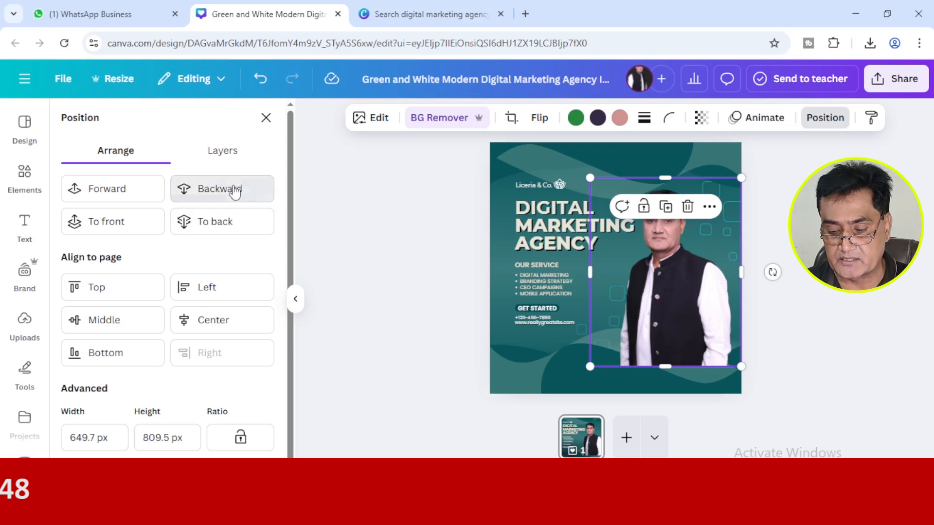
pyautogui.click(235, 191)
pyautogui.click(235, 191)
pyautogui.click(234, 191)
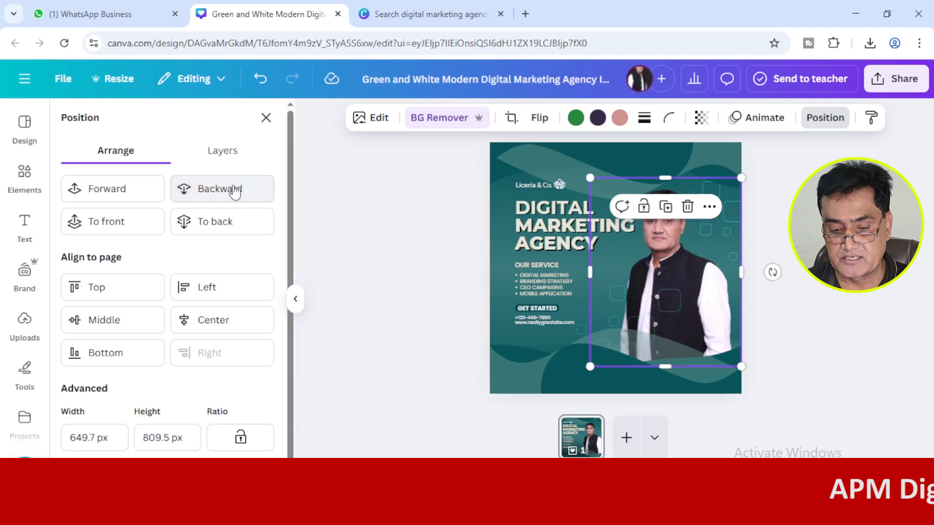
pyautogui.click(448, 267)
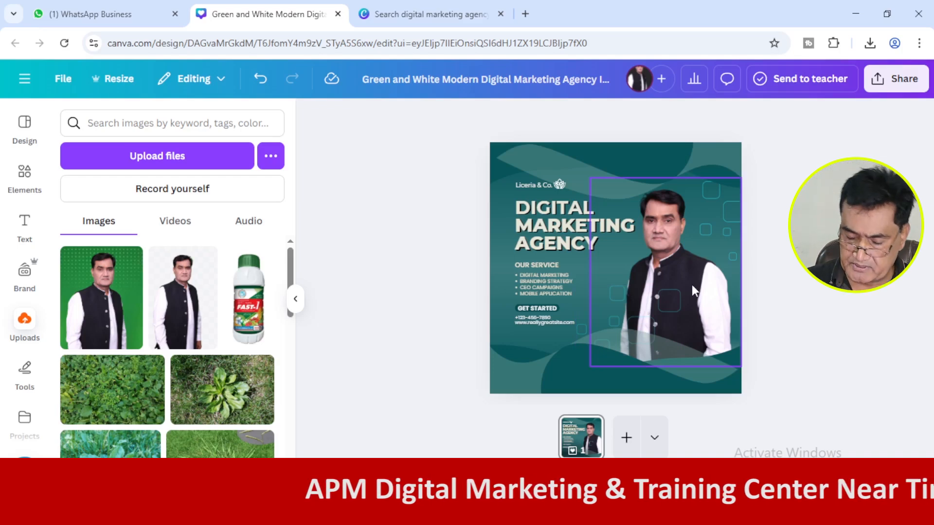
# Move the outlined-squares graphic over the man's vest backward one layer so it sits behind the portrait.
pyautogui.click(661, 305)
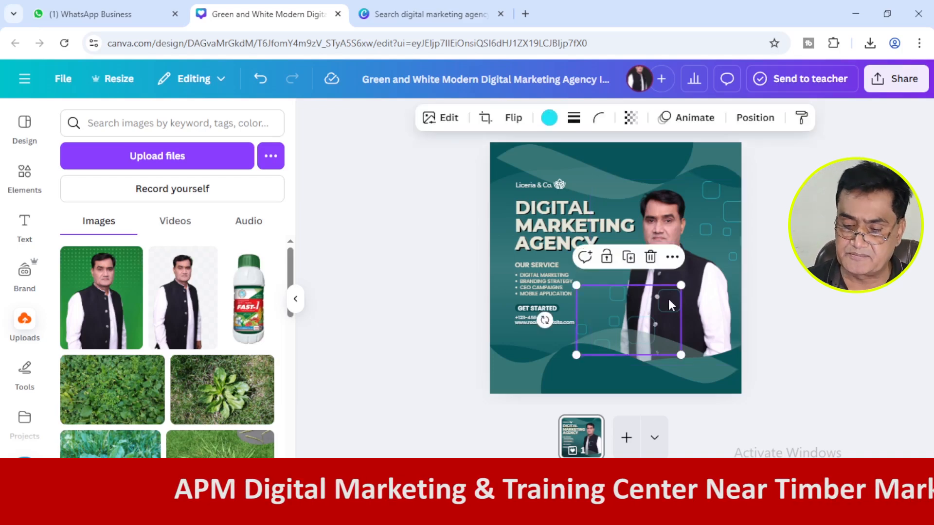
pyautogui.click(768, 119)
pyautogui.click(249, 193)
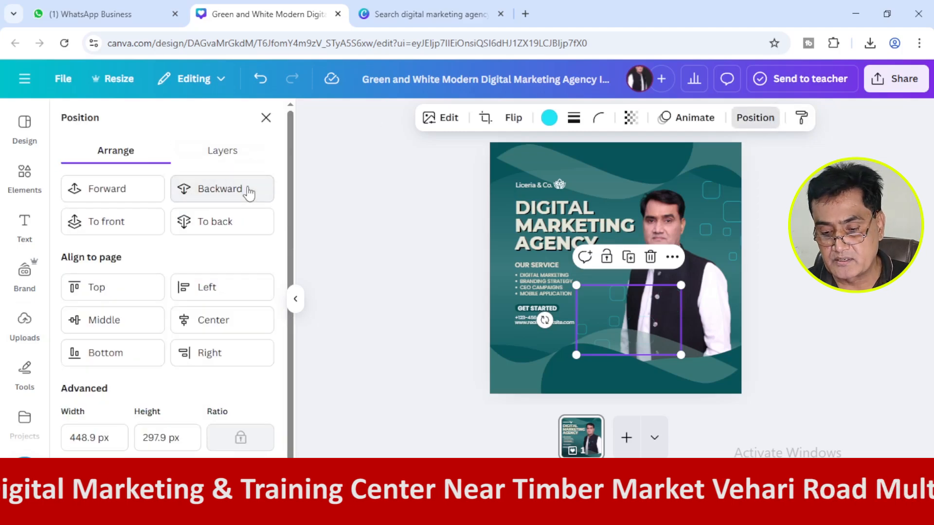
pyautogui.click(428, 298)
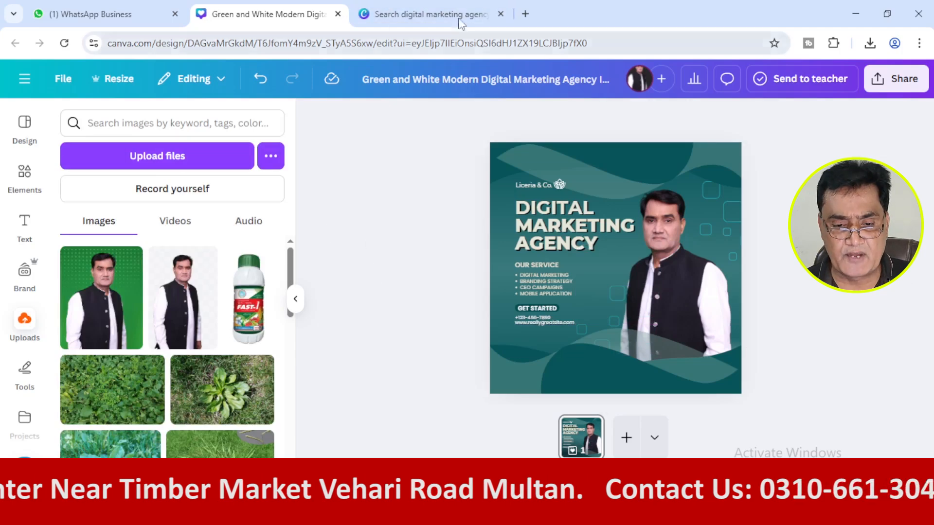
# Review the original template preview and open the finished apm agency post from the Downloads folder in Google Lens.
pyautogui.click(438, 14)
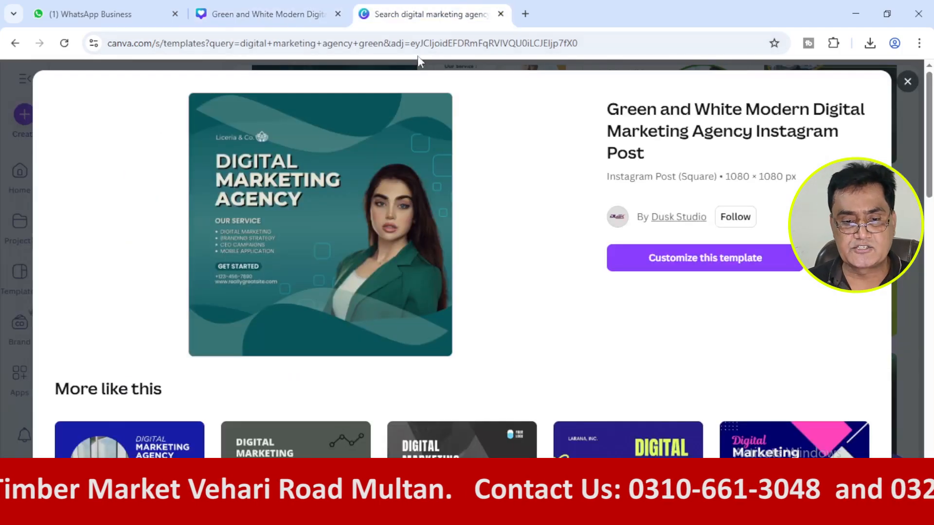
pyautogui.click(316, 16)
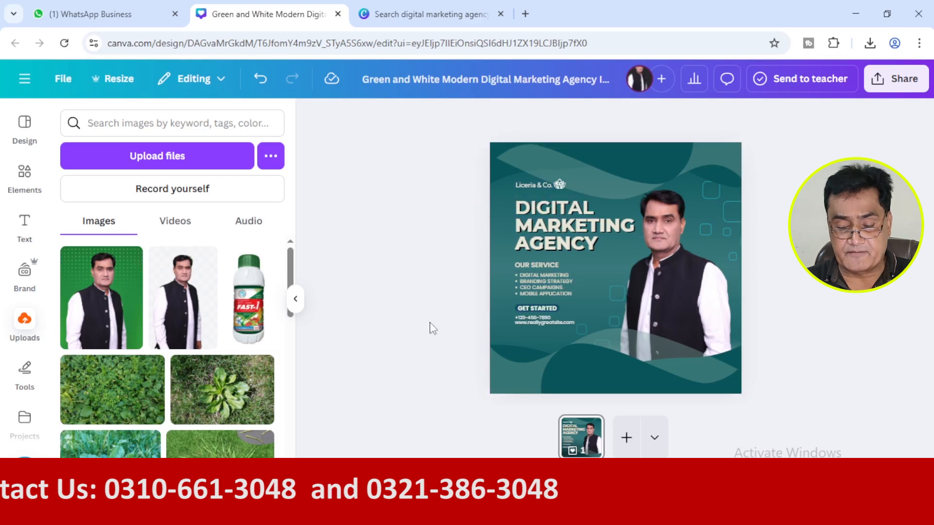
pyautogui.click(525, 14)
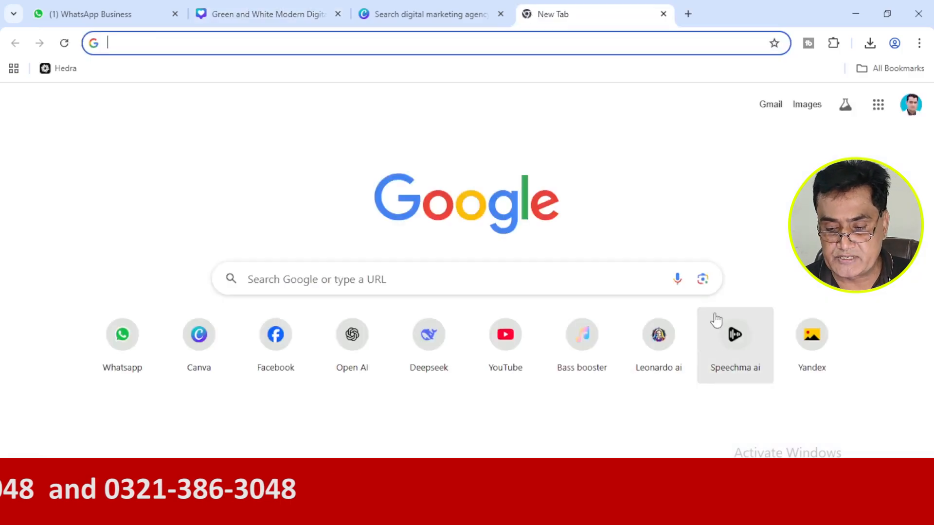
pyautogui.click(701, 281)
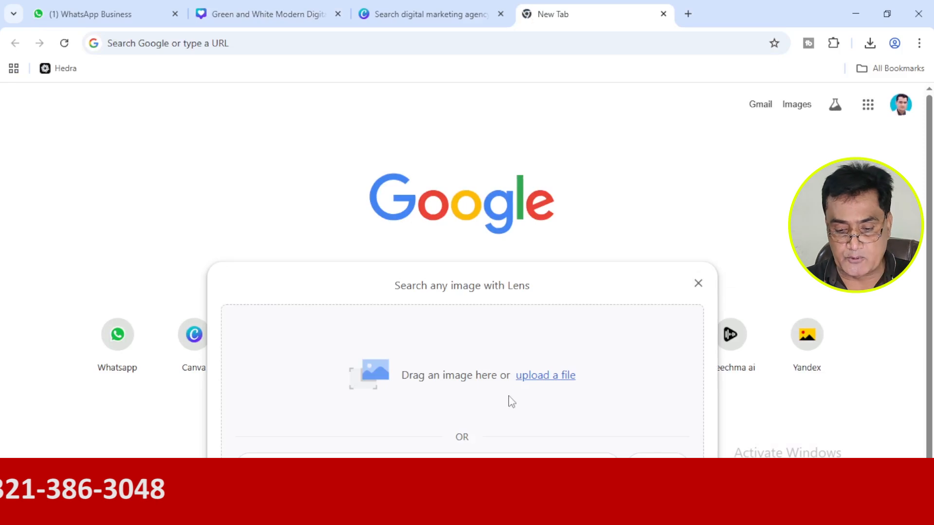
pyautogui.click(543, 376)
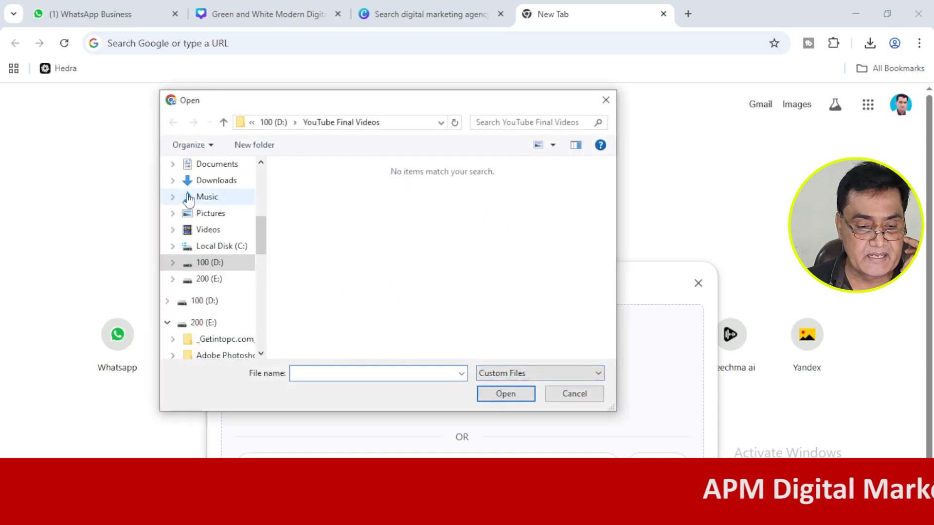
pyautogui.click(219, 180)
pyautogui.click(306, 204)
pyautogui.click(497, 396)
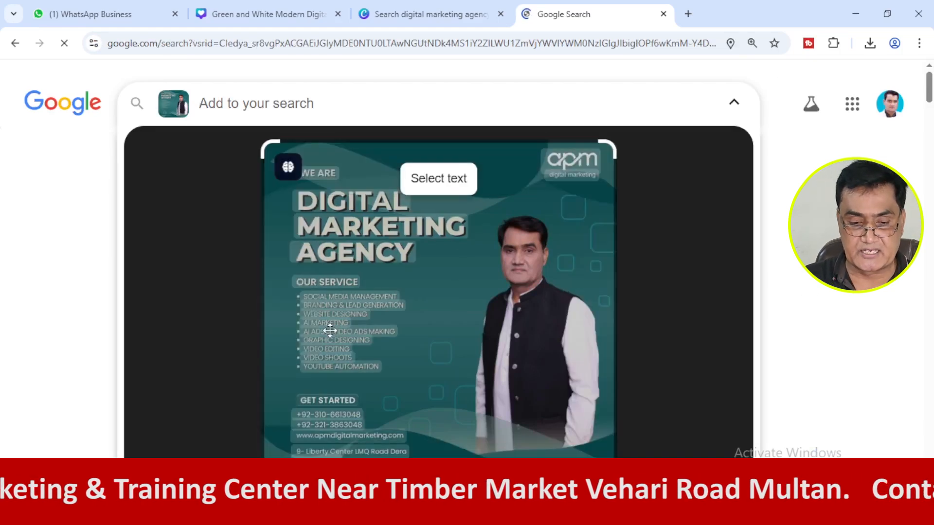
# Compare the original template with the finished apm post and return to the Canva design.
pyautogui.click(444, 24)
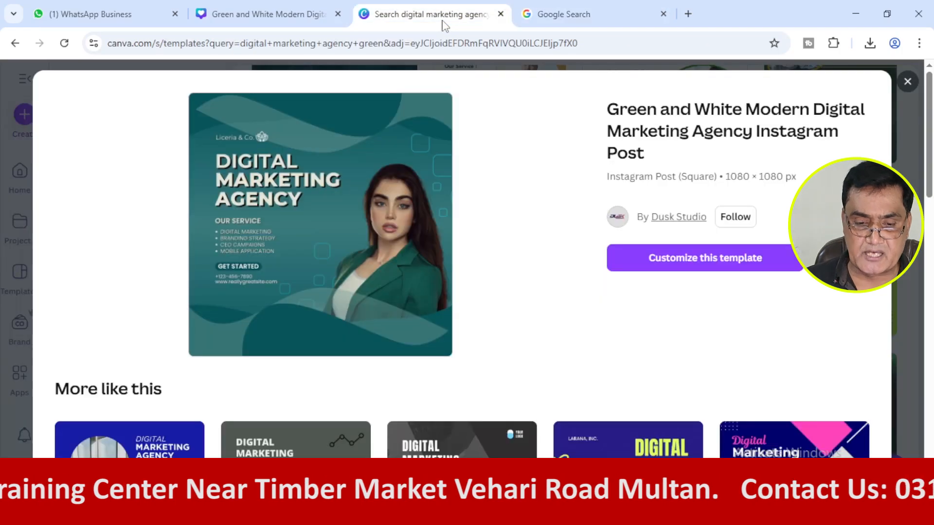
pyautogui.click(284, 21)
pyautogui.click(420, 19)
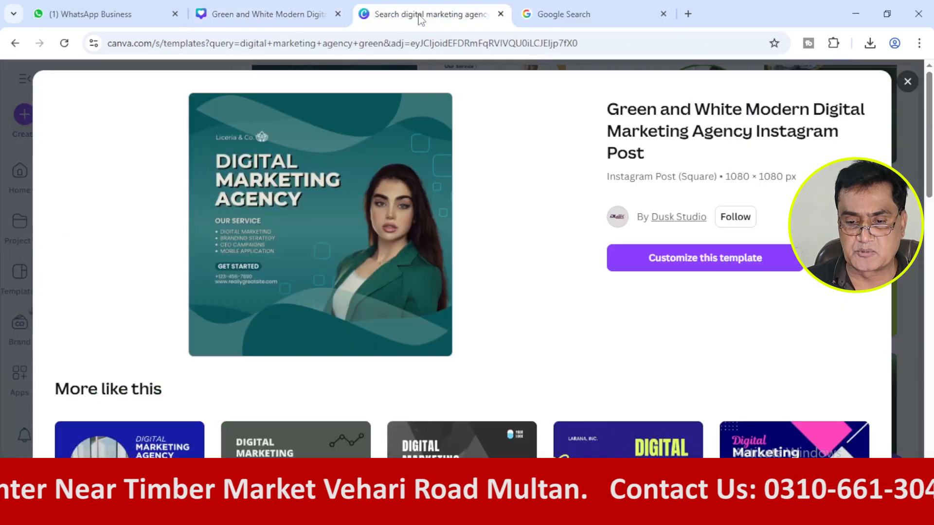
pyautogui.click(558, 19)
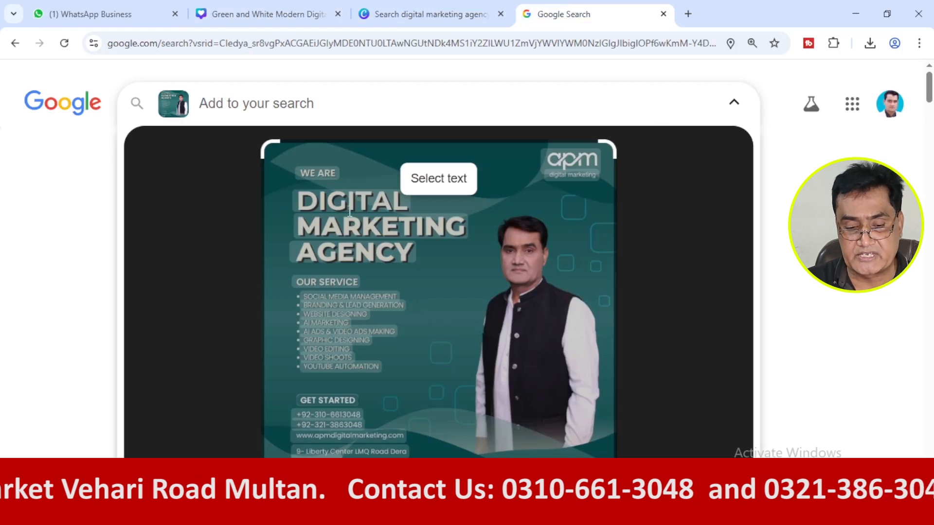
pyautogui.click(270, 12)
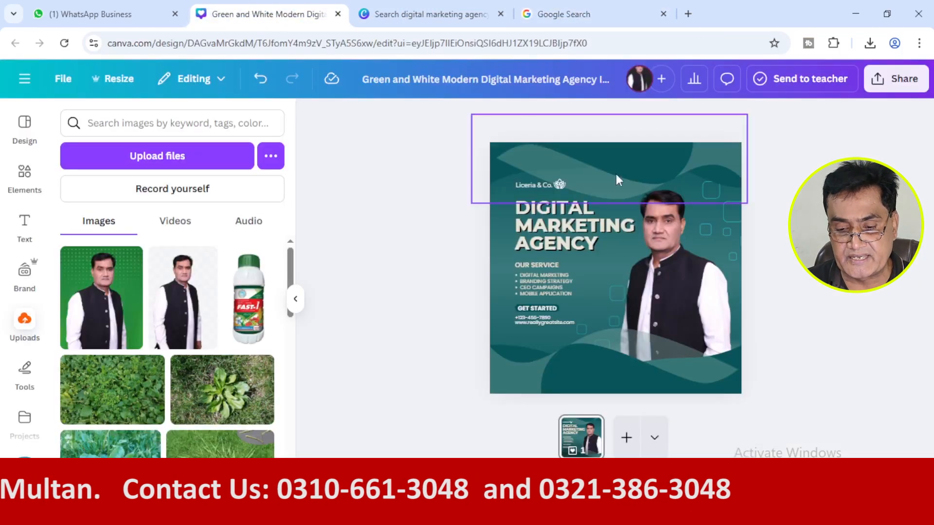
# Delete the small logo icon beside the company name and open the "Liceria & Co." text for editing.
pyautogui.click(560, 184)
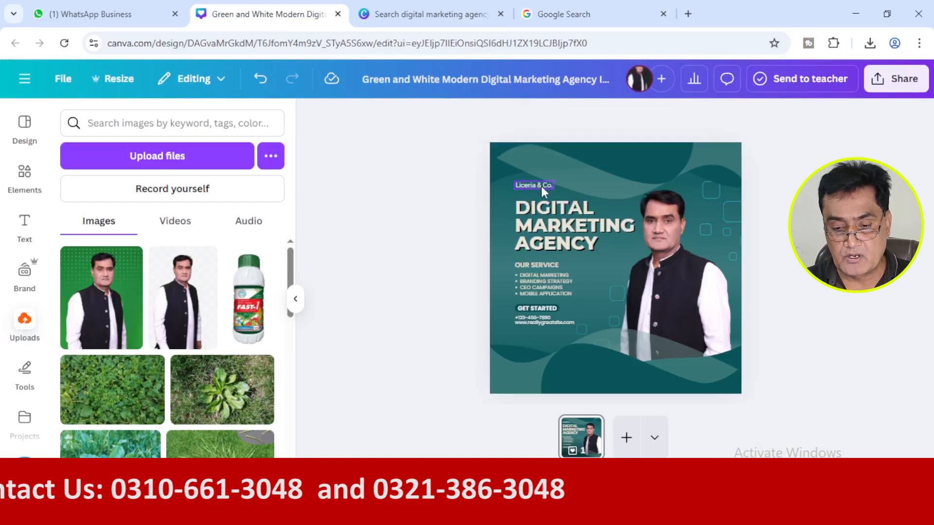
pyautogui.doubleClick(541, 186)
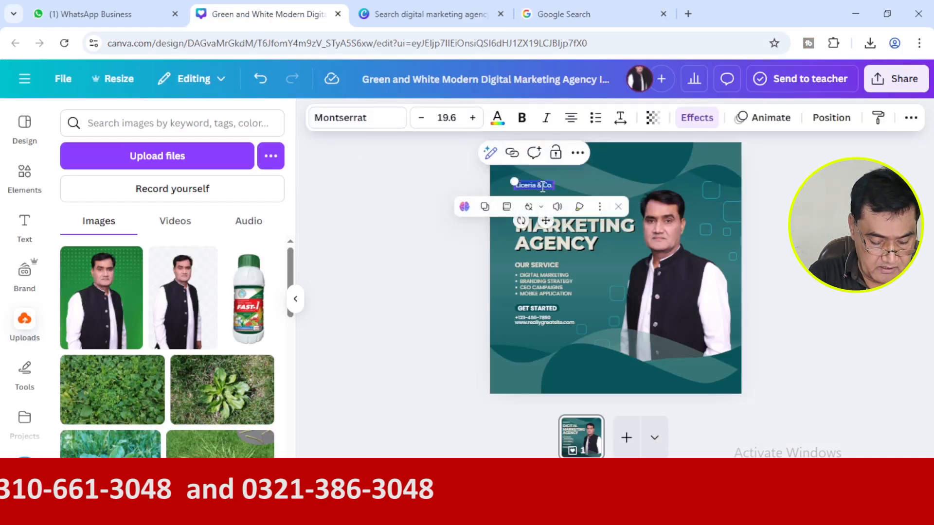
pyautogui.click(437, 278)
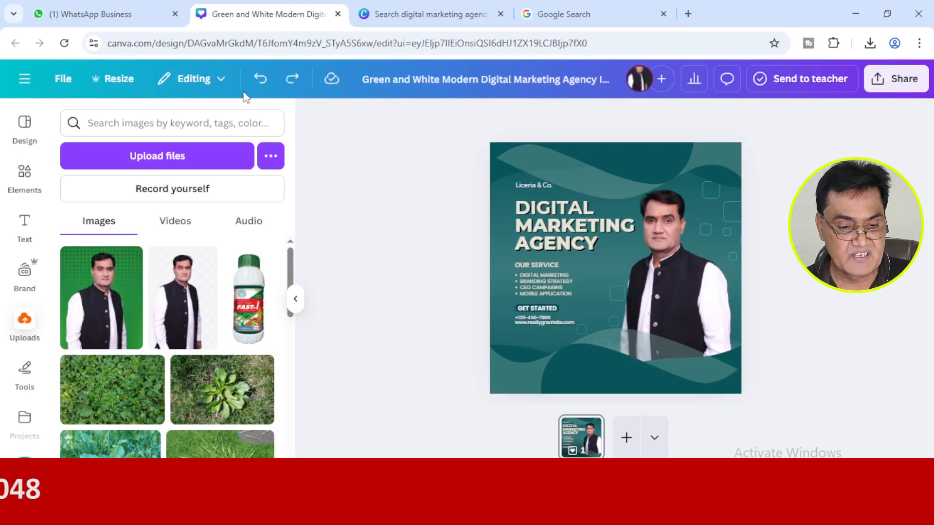
# Restore the deleted lotus logo icon, try an enlarged duplicate of it over the portrait, and delete both icons.
pyautogui.click(260, 78)
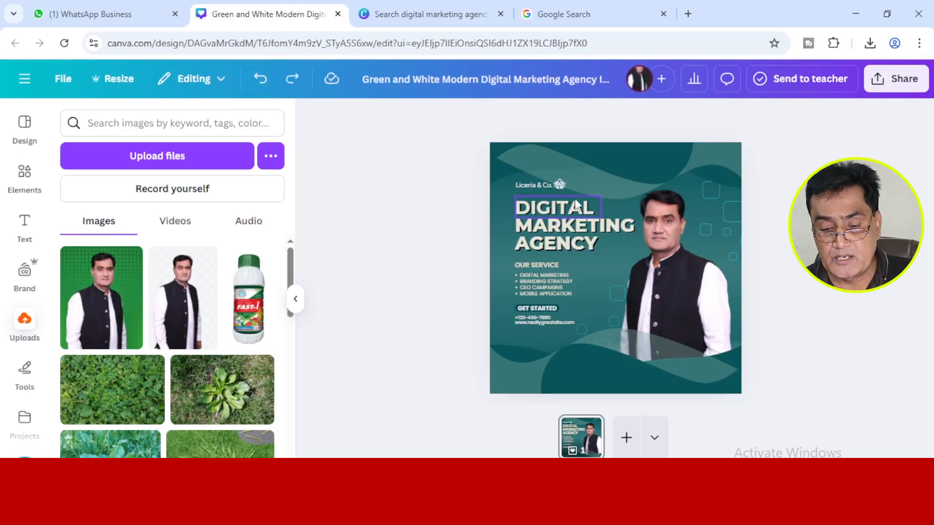
pyautogui.moveTo(681, 484)
pyautogui.mouseDown()
pyautogui.moveTo(705, 484)
pyautogui.moveTo(691, 484)
pyautogui.mouseUp()
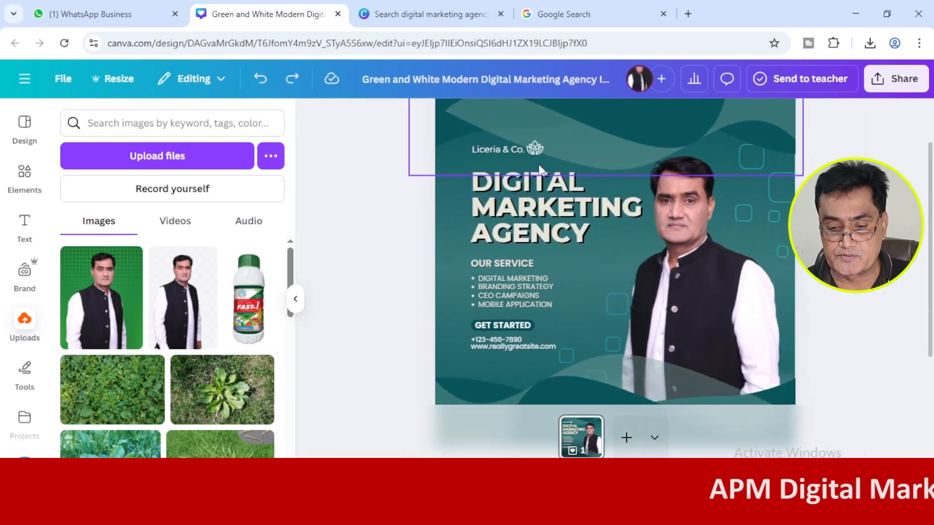
pyautogui.click(540, 149)
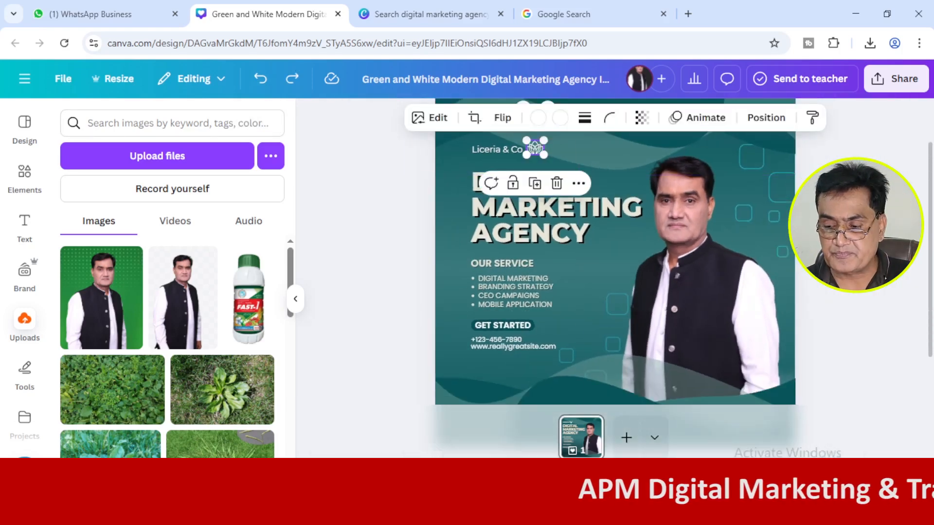
pyautogui.scroll(2, 554, 237)
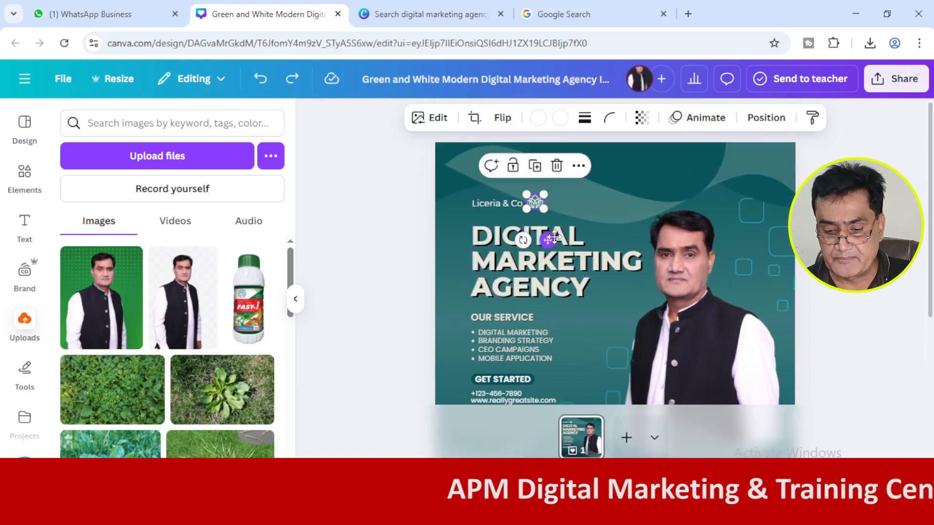
pyautogui.click(535, 167)
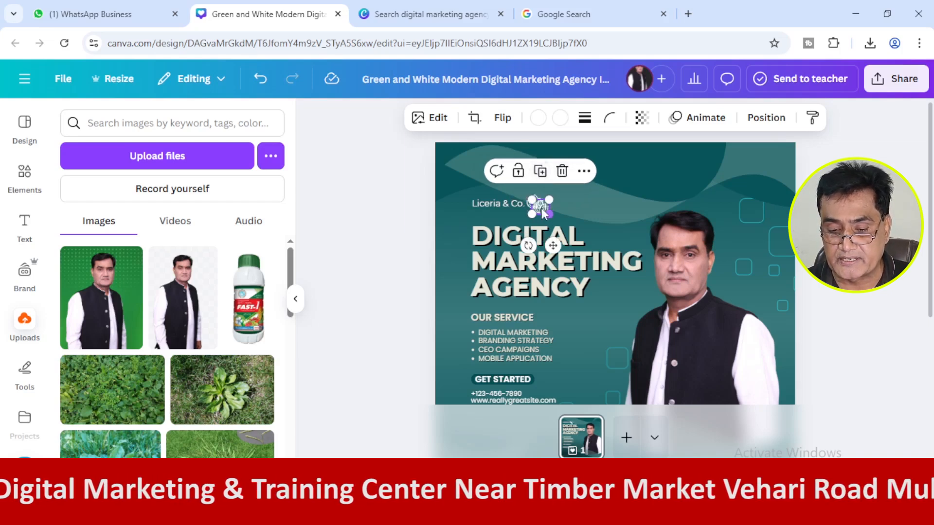
pyautogui.moveTo(540, 206); pyautogui.dragTo(702, 289)
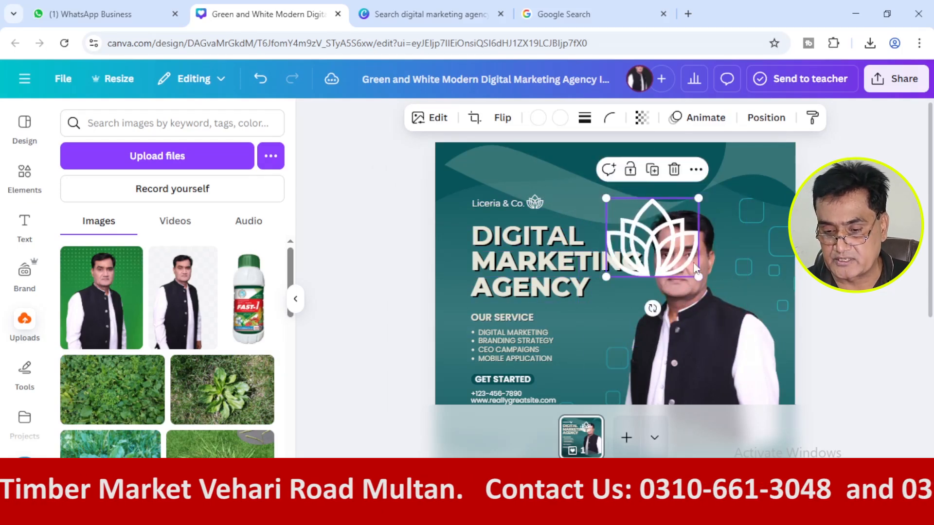
pyautogui.click(673, 170)
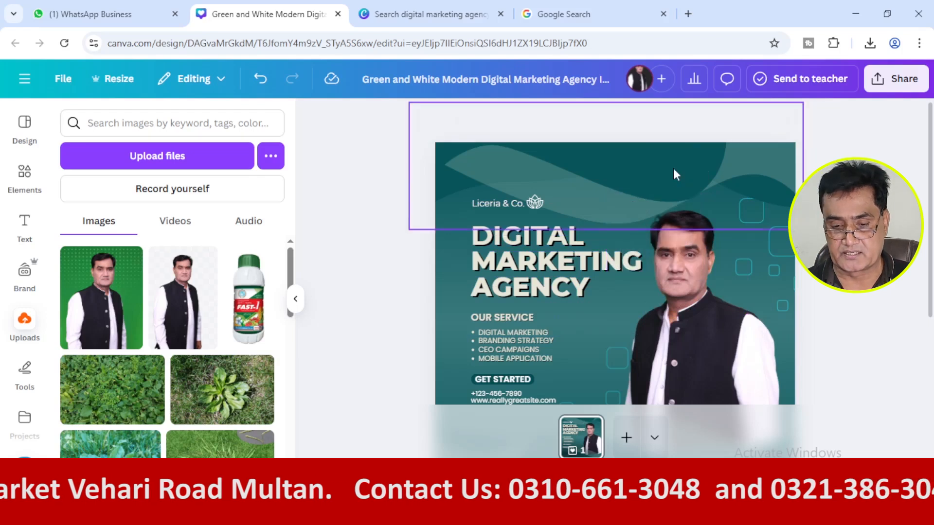
pyautogui.click(535, 203)
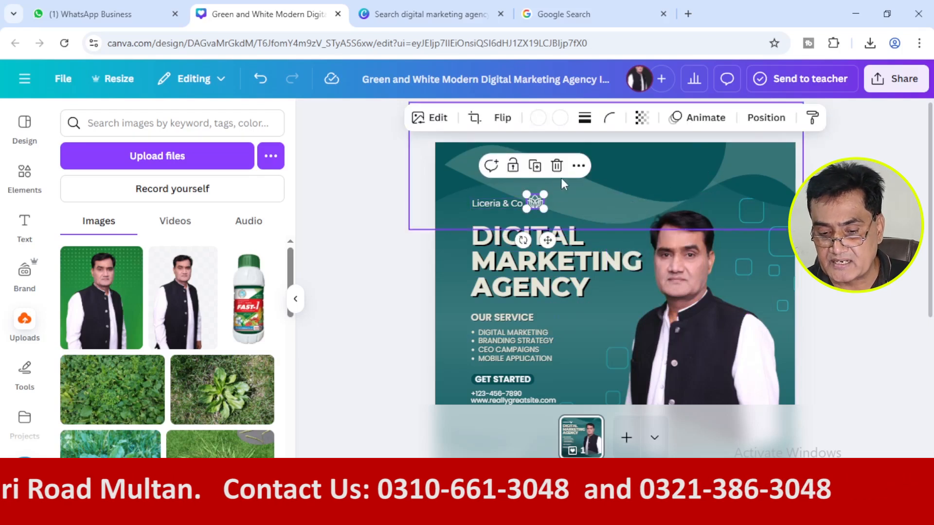
pyautogui.click(559, 163)
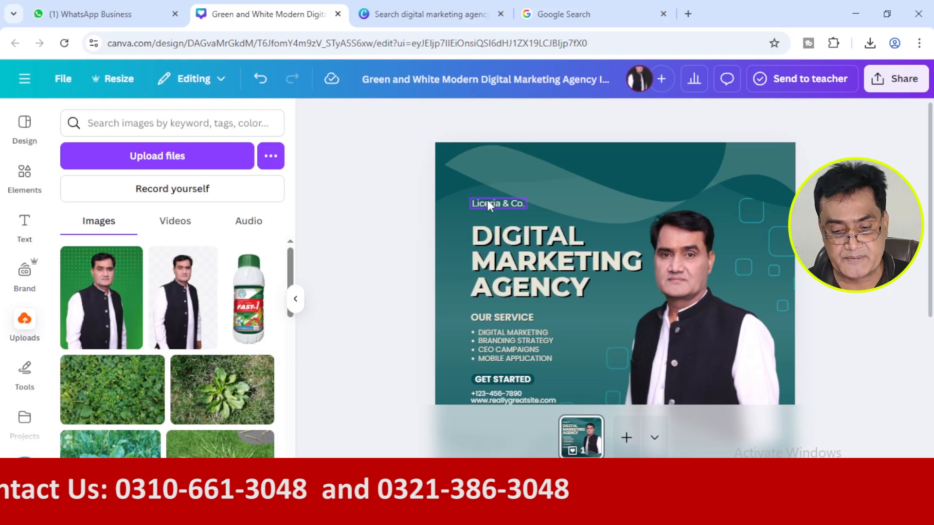
# Replace the "Liceria & Co." text above the headline with "We Are".
pyautogui.click(501, 202)
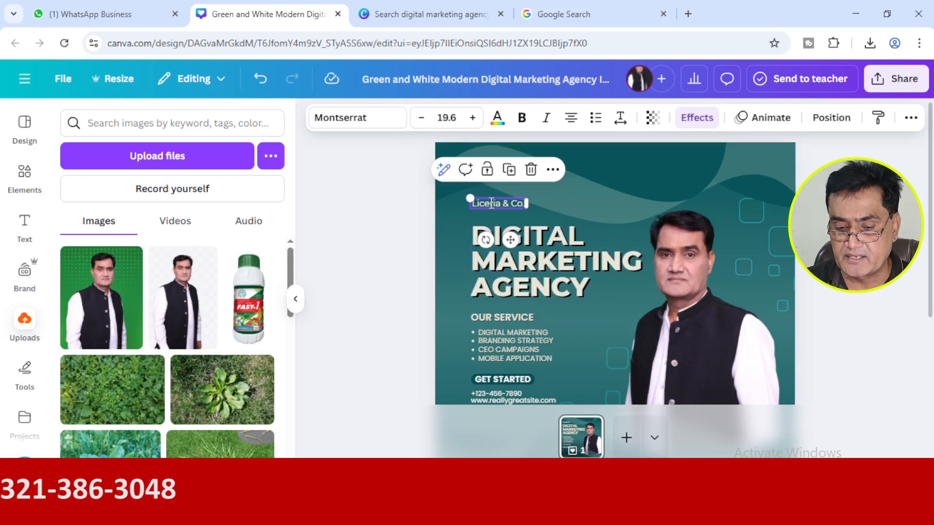
pyautogui.doubleClick(489, 202)
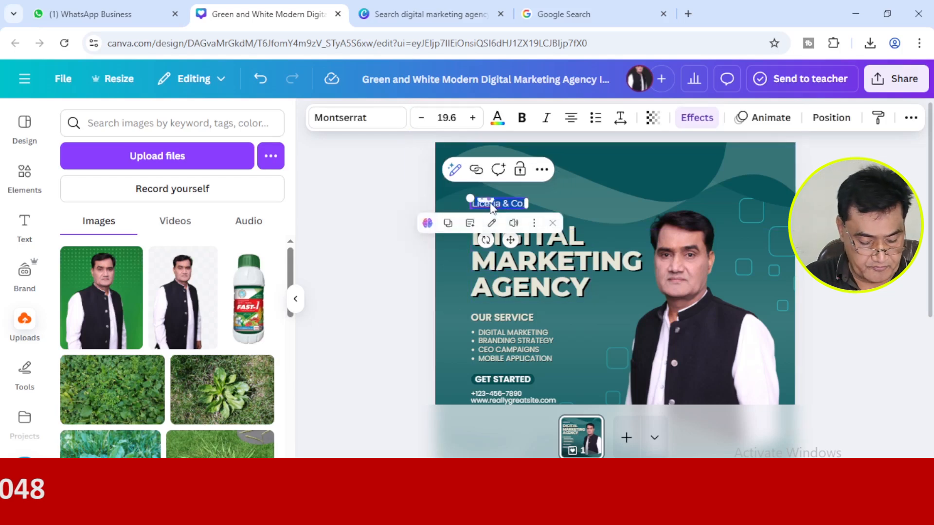
pyautogui.write('We Are')
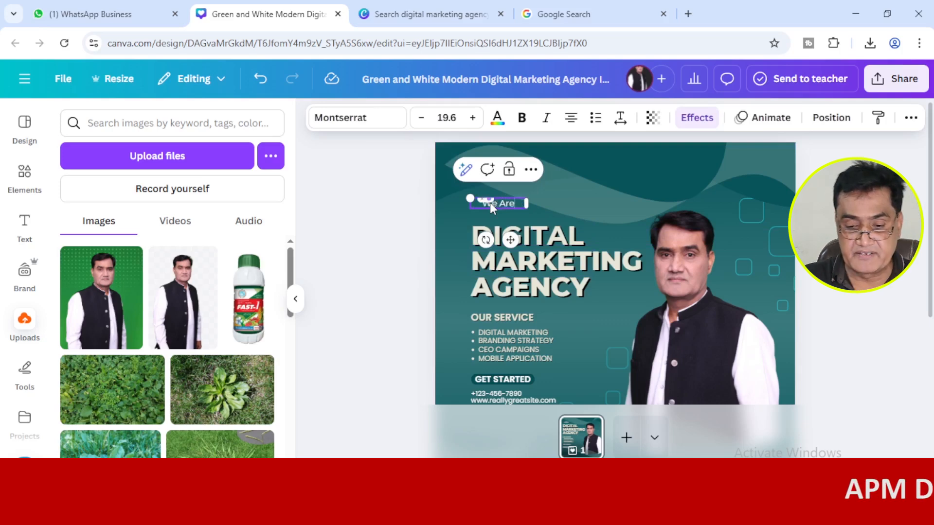
pyautogui.click(411, 276)
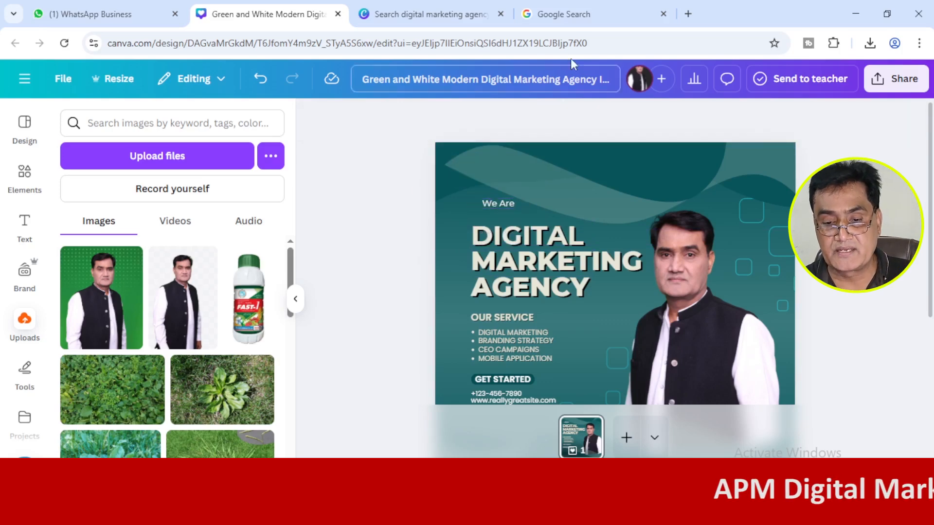
# Copy "WE ARE" from the reference post in Google Lens and paste it over the text line above the Canva design's headline.
pyautogui.click(567, 11)
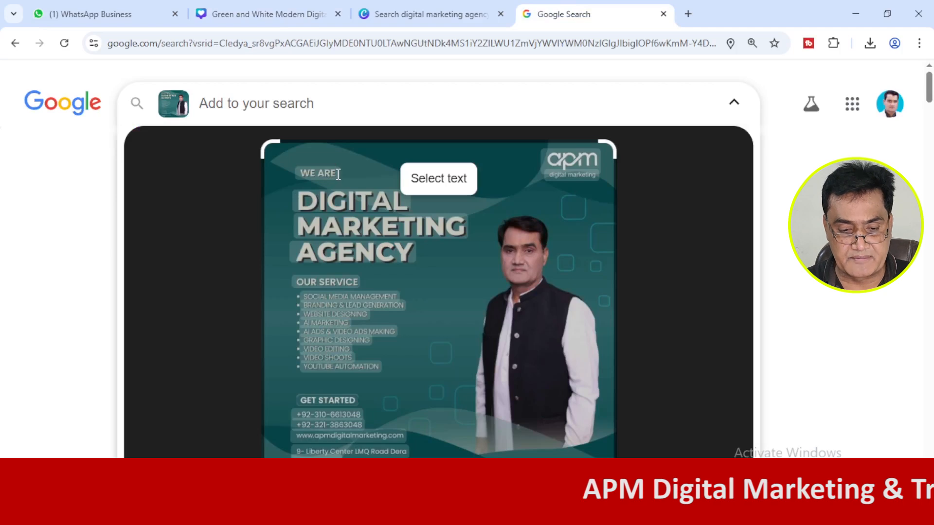
pyautogui.moveTo(339, 174); pyautogui.dragTo(305, 174)
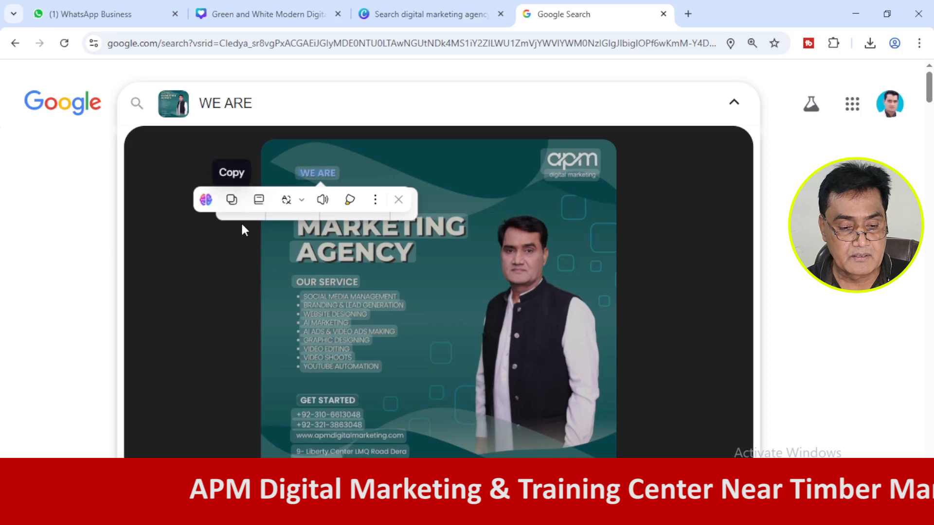
pyautogui.click(241, 215)
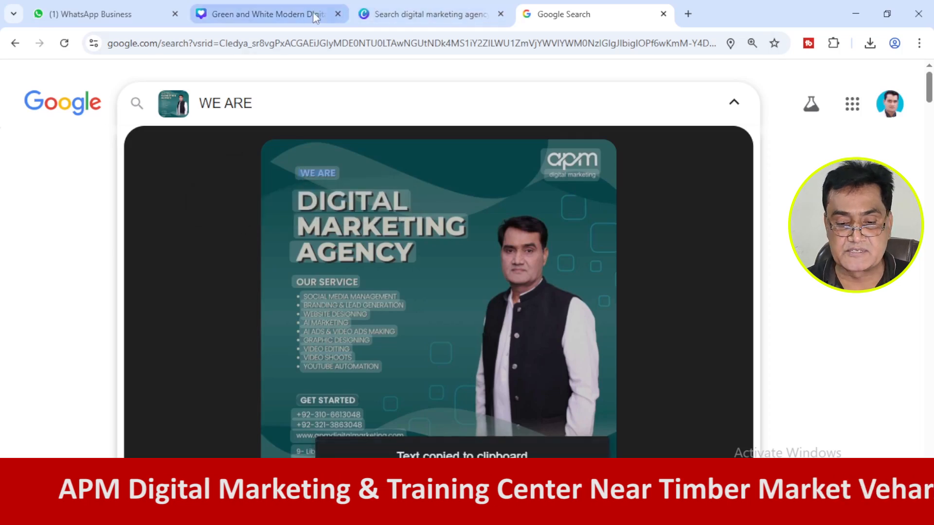
pyautogui.click(313, 14)
pyautogui.click(515, 206)
pyautogui.click(515, 205)
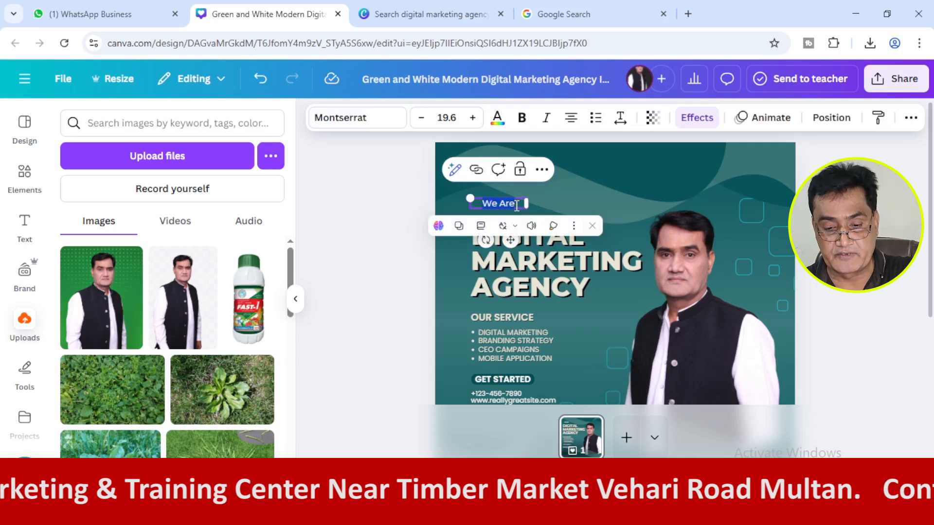
pyautogui.hotkey('ctrl', 'v')
pyautogui.click(387, 264)
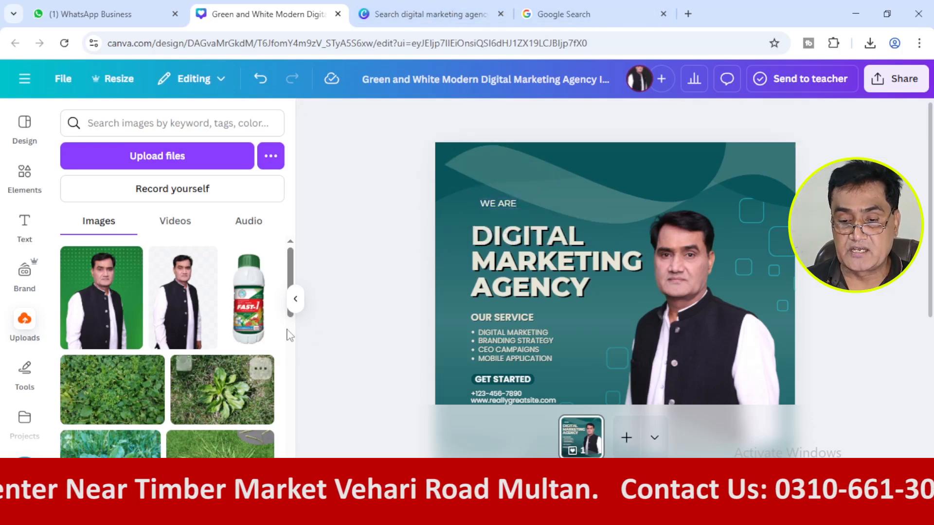
# Check the reference post, then move the "WE ARE" line and the three "DIGITAL MARKETING AGENCY" headline lines up together in the Canva design.
pyautogui.click(553, 14)
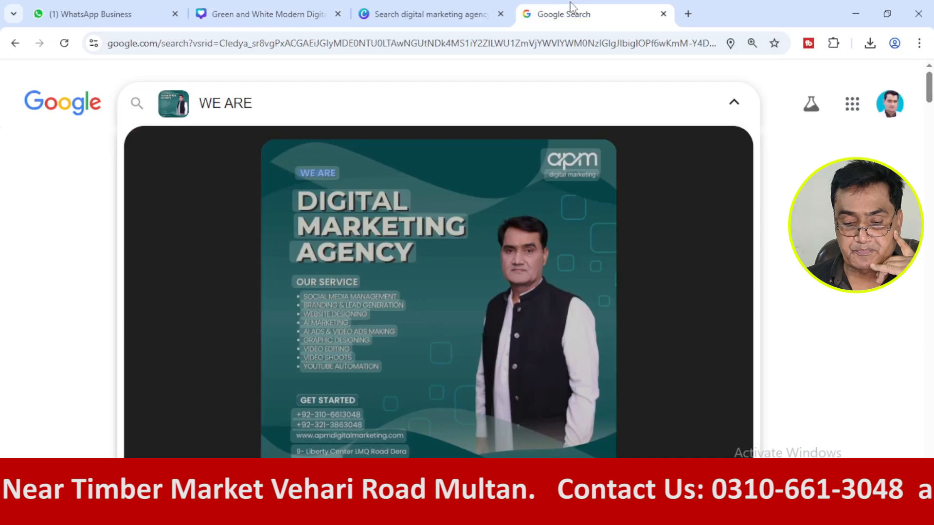
pyautogui.click(284, 14)
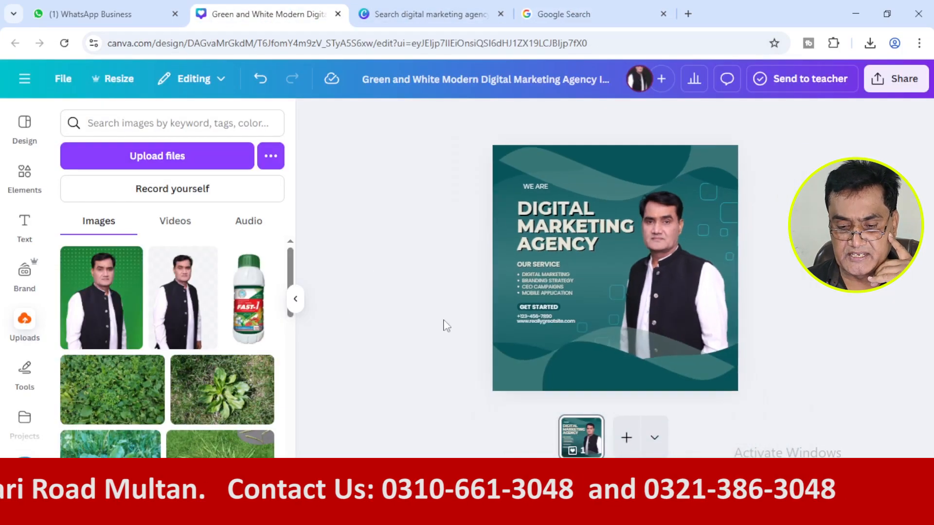
pyautogui.click(539, 186)
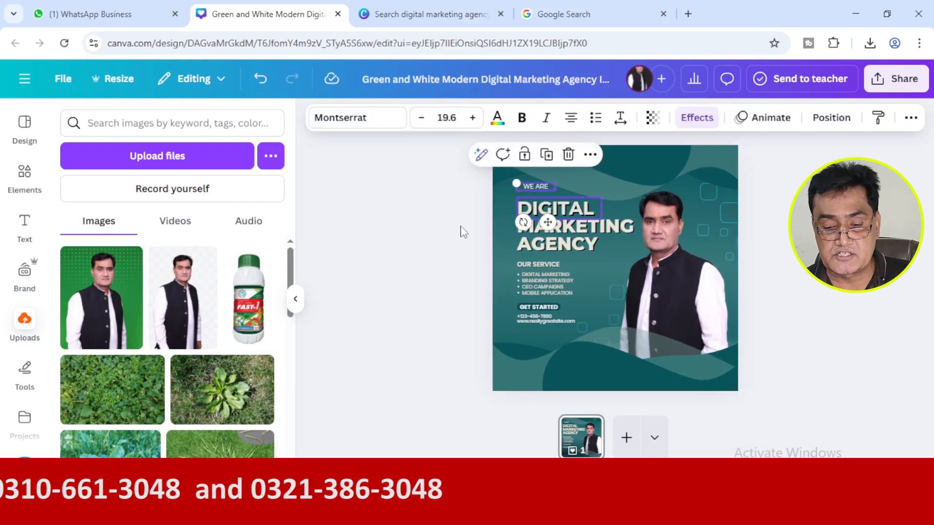
pyautogui.click(444, 236)
pyautogui.click(555, 191)
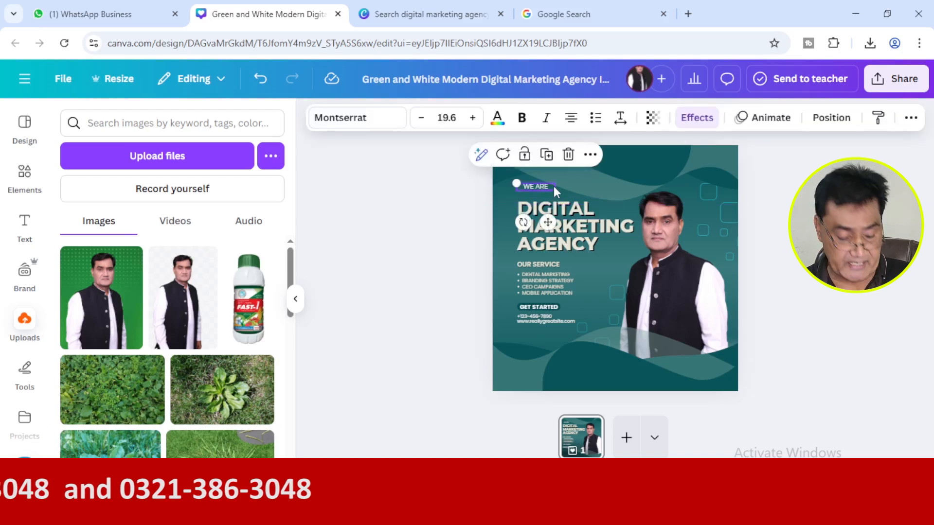
pyautogui.keyDown('shift'); pyautogui.click(568, 209); pyautogui.keyUp('shift')
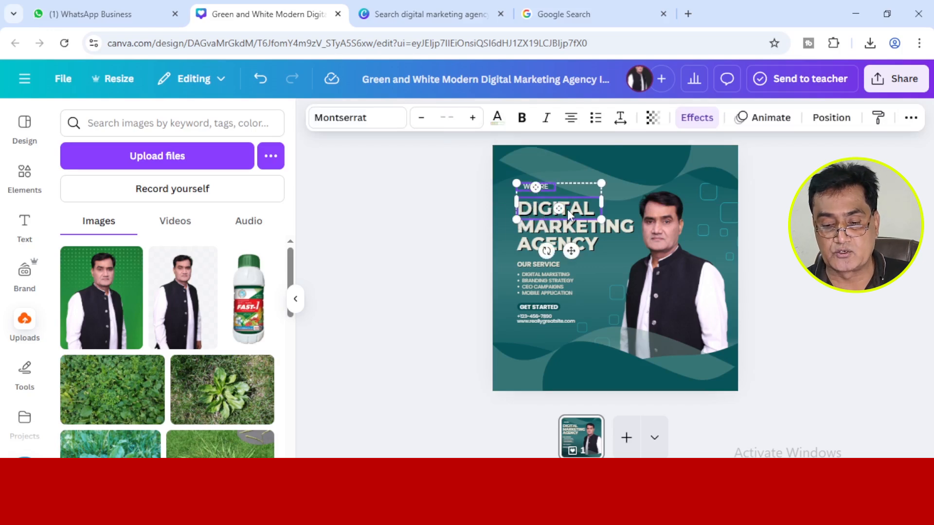
pyautogui.keyDown('shift'); pyautogui.click(615, 226); pyautogui.keyUp('shift')
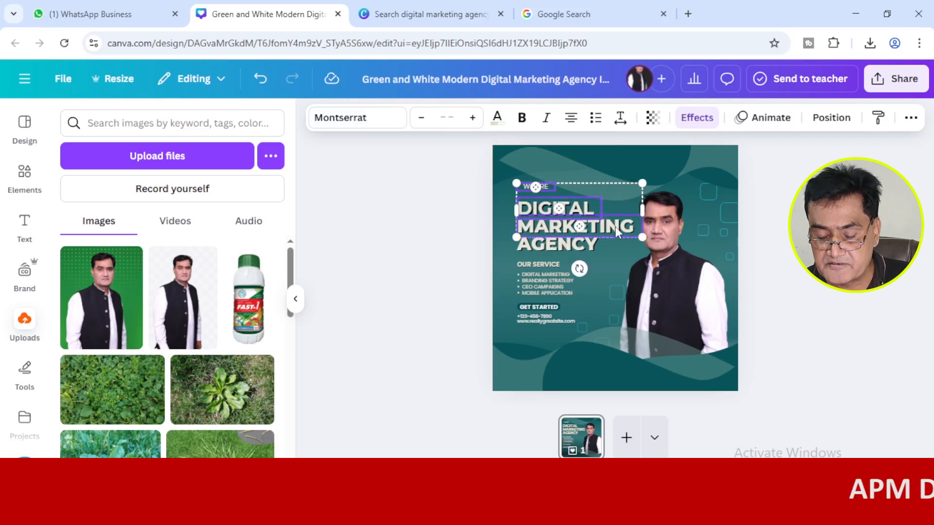
pyautogui.keyDown('shift'); pyautogui.click(564, 249); pyautogui.keyUp('shift')
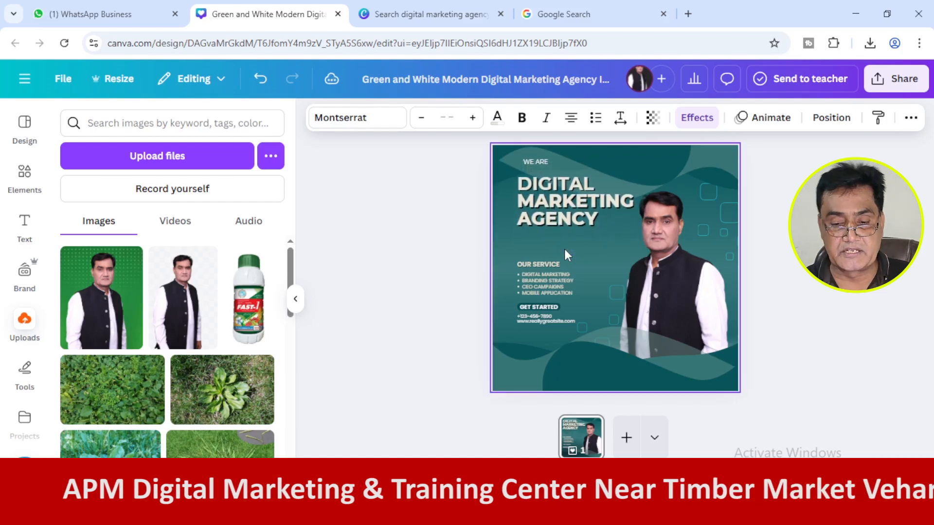
pyautogui.click(432, 267)
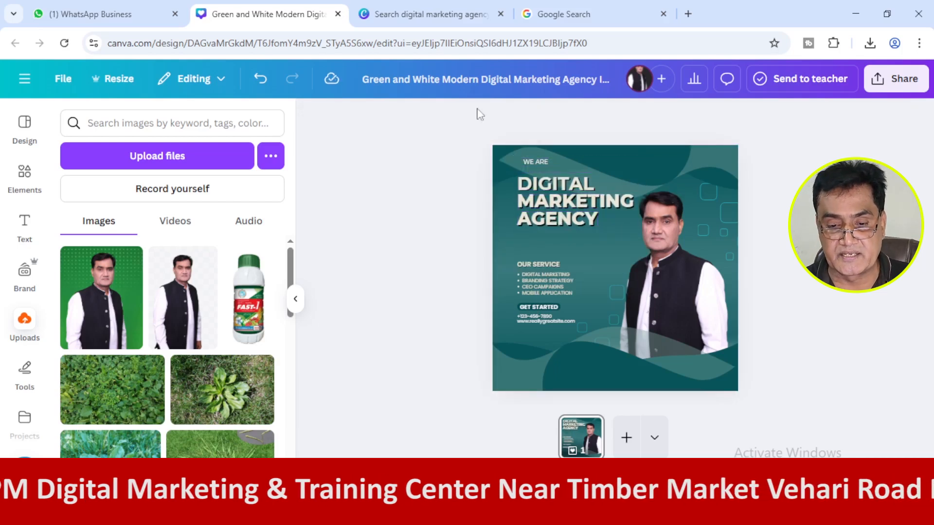
# Place the Google Lens reference tab directly beside the Canva design tab and return to the design.
pyautogui.click(614, 11)
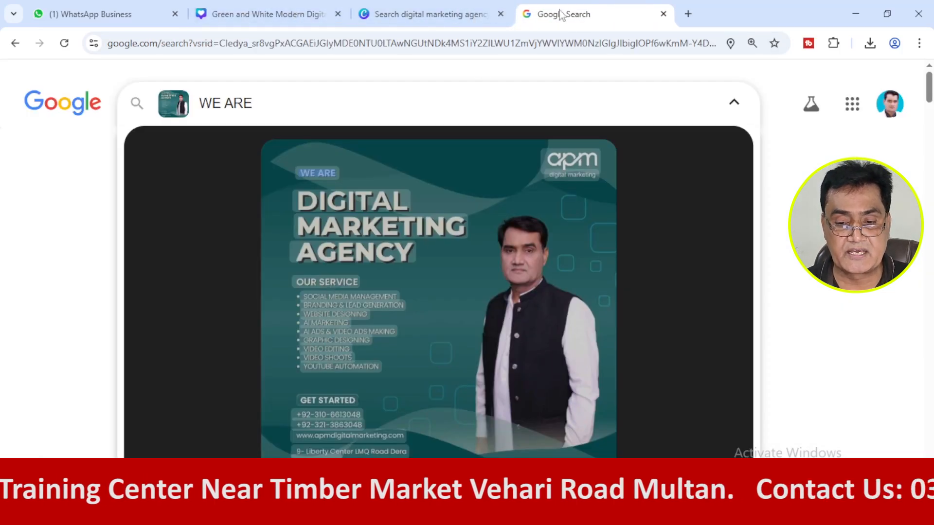
pyautogui.moveTo(562, 21); pyautogui.dragTo(400, 20)
pyautogui.click(244, 15)
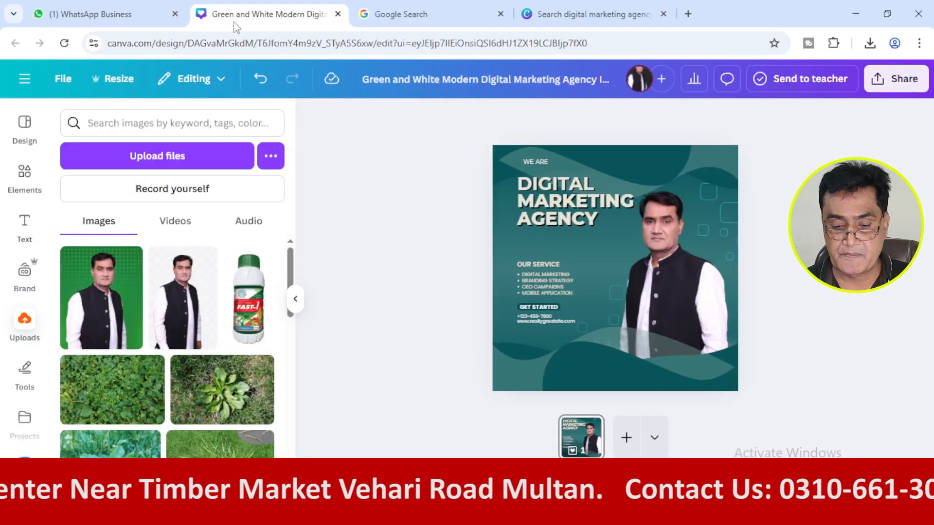
# Move the "OUR SERVICE" heading and its four bullet lines up together, closer to the headline.
pyautogui.click(547, 263)
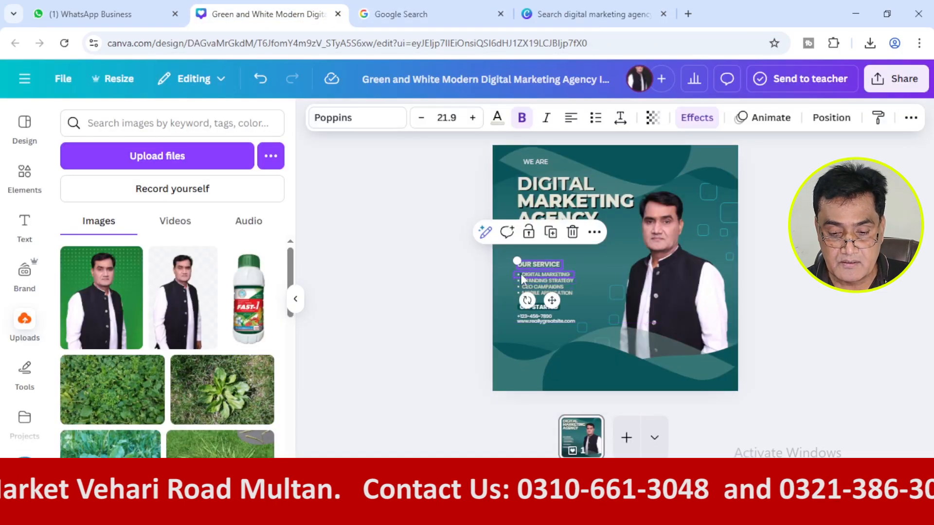
pyautogui.click(455, 283)
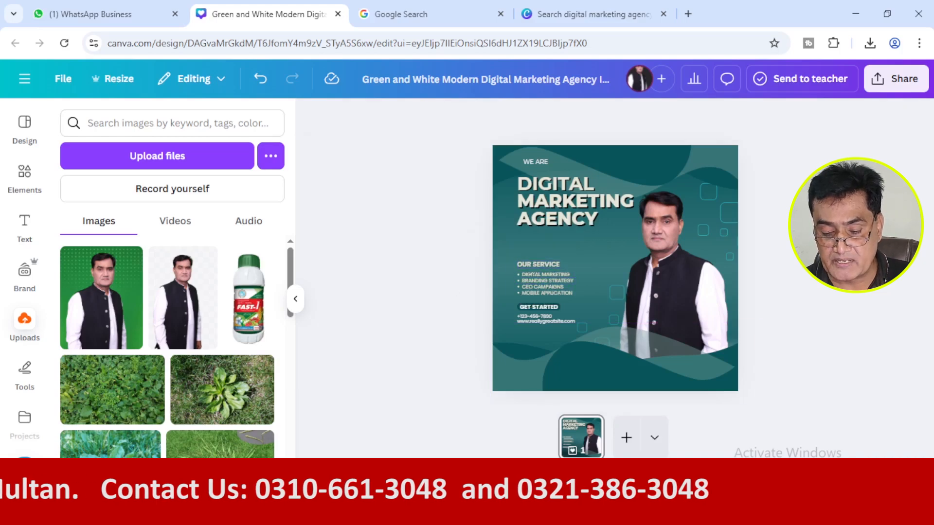
pyautogui.scroll(5, 615, 268)
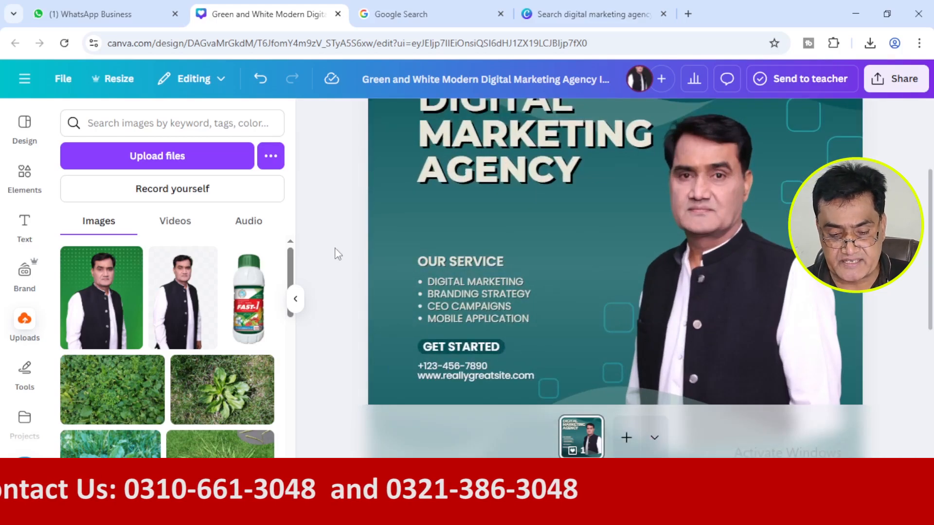
pyautogui.moveTo(329, 228); pyautogui.dragTo(526, 308)
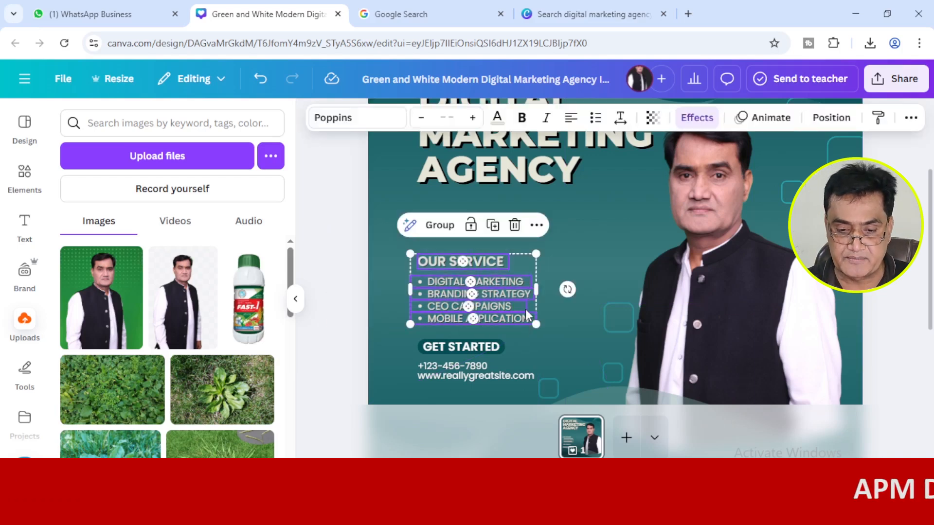
pyautogui.press('Up')
pyautogui.press('Up')
pyautogui.press('Up')
pyautogui.press('Up')
pyautogui.press('Up')
pyautogui.press('Up')
pyautogui.press('Up')
pyautogui.press('Up')
pyautogui.press('Up')
pyautogui.press('Up')
pyautogui.press('Up')
pyautogui.press('Up')
pyautogui.press('Up')
pyautogui.press('Up')
pyautogui.press('Up')
pyautogui.press('Up')
pyautogui.press('Up')
pyautogui.press('Up')
pyautogui.press('Up')
pyautogui.press('Up')
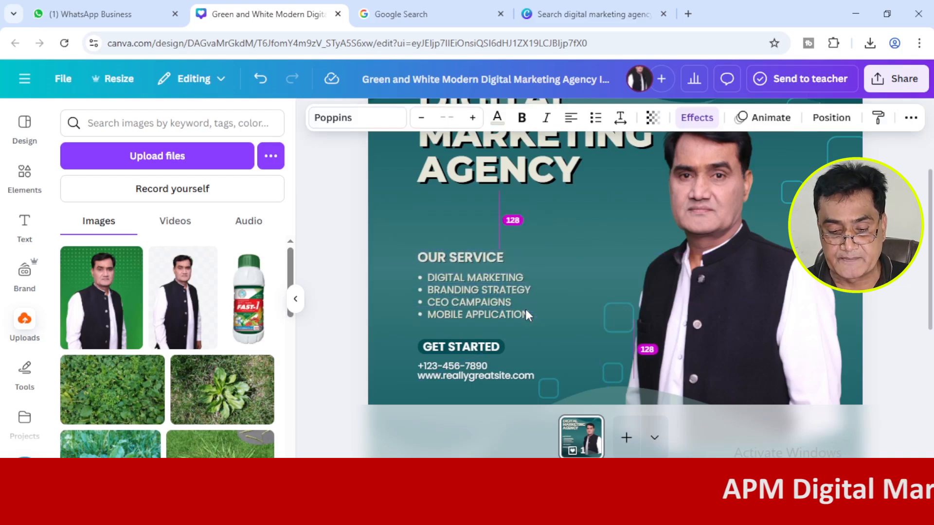
pyautogui.press('Up')
pyautogui.press('Up')
pyautogui.press('Up')
pyautogui.press('Up')
pyautogui.press('Up')
pyautogui.press('Up')
pyautogui.press('Up')
pyautogui.press('Up')
pyautogui.press('Up')
pyautogui.press('Up')
pyautogui.press('Up')
pyautogui.press('Up')
pyautogui.press('Up')
pyautogui.press('Up')
pyautogui.press('Up')
pyautogui.press('Up')
pyautogui.press('Up')
pyautogui.press('Up')
pyautogui.press('Up')
pyautogui.press('Up')
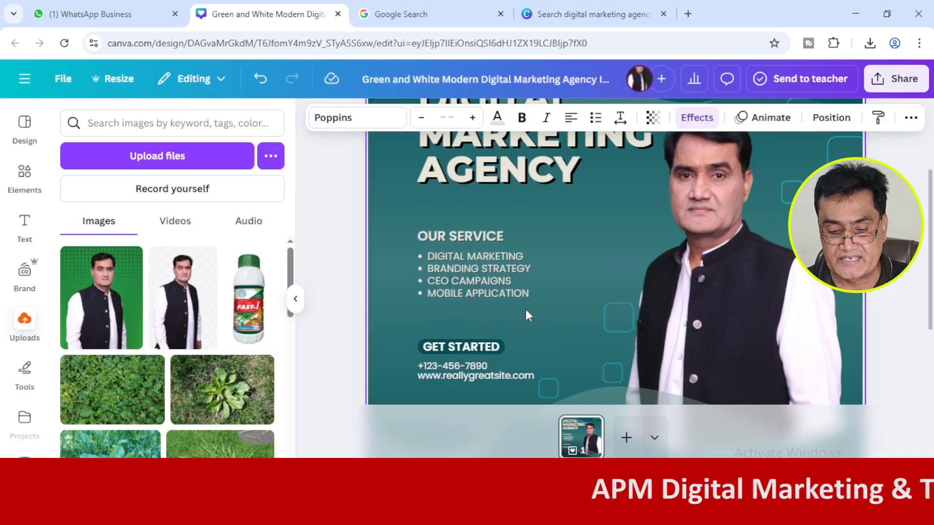
pyautogui.press('Up')
pyautogui.press('Up')
pyautogui.press('Up')
pyautogui.press('Up')
pyautogui.press('Up')
pyautogui.press('Up')
pyautogui.press('Up')
pyautogui.press('Up')
pyautogui.press('Up')
pyautogui.press('Up')
pyautogui.press('Up')
pyautogui.press('Up')
pyautogui.press('Up')
pyautogui.press('Up')
pyautogui.press('Up')
pyautogui.press('Up')
pyautogui.press('Up')
pyautogui.press('Up')
pyautogui.press('Up')
pyautogui.press('Up')
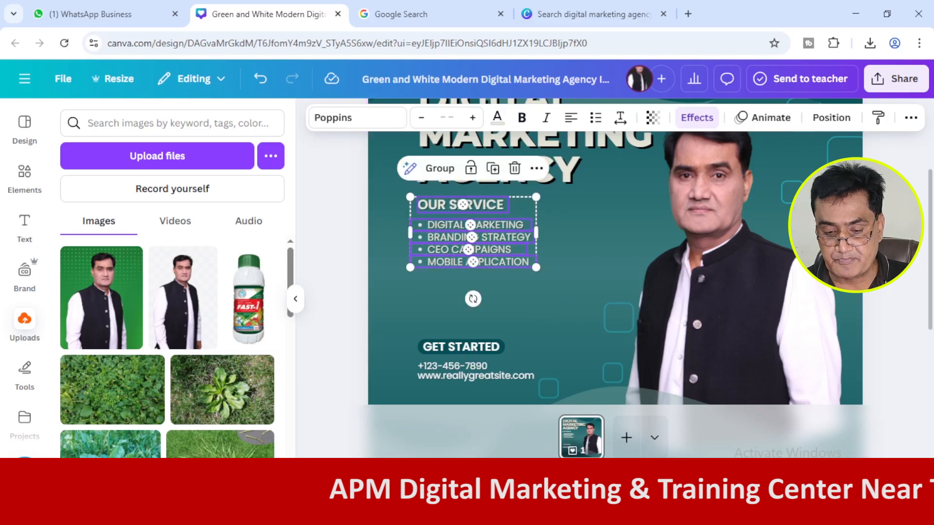
# Copy "SOCIAL MEDIA MANAGEMENT" from the reference post in Google Lens and return to the Canva design.
pyautogui.hotkey('ctrl', '-')
pyautogui.hotkey('ctrl', '-')
pyautogui.click(336, 216)
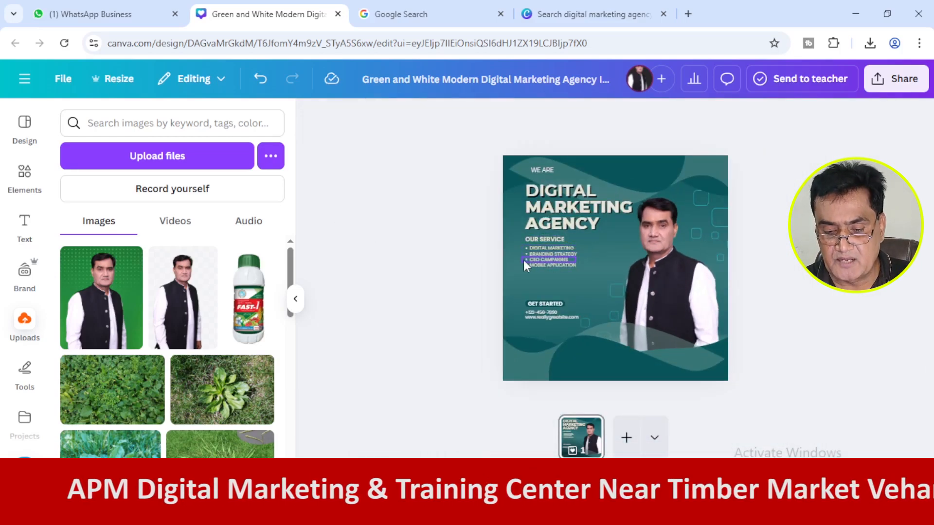
pyautogui.click(550, 247)
pyautogui.click(463, 271)
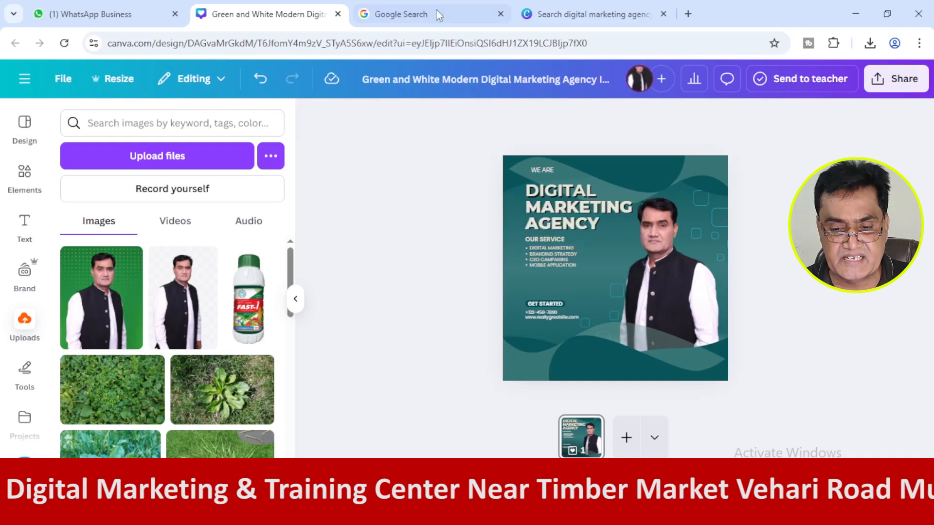
pyautogui.click(403, 14)
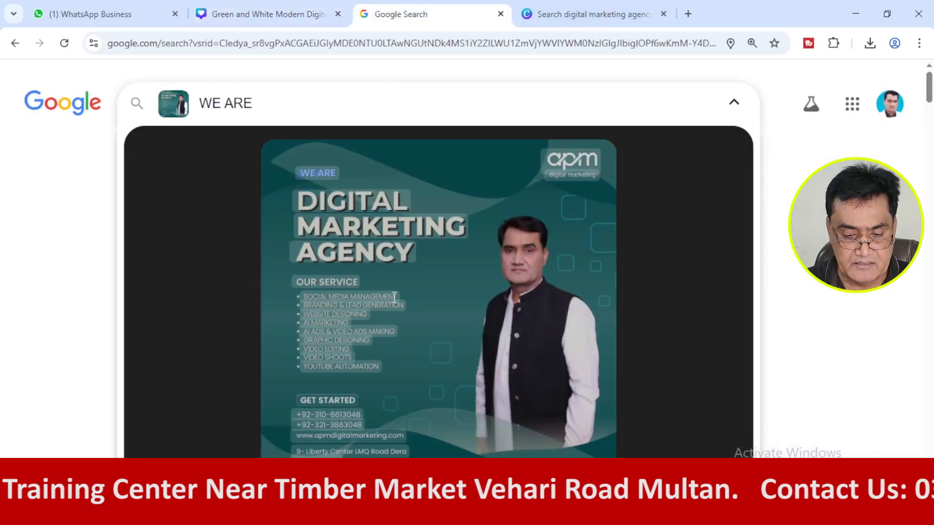
pyautogui.moveTo(397, 297); pyautogui.dragTo(305, 294)
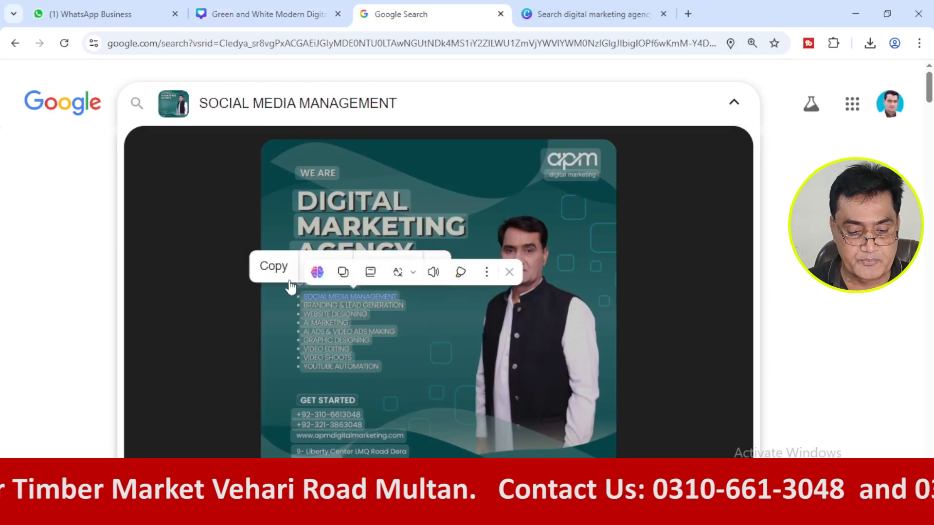
pyautogui.click(313, 272)
pyautogui.click(286, 14)
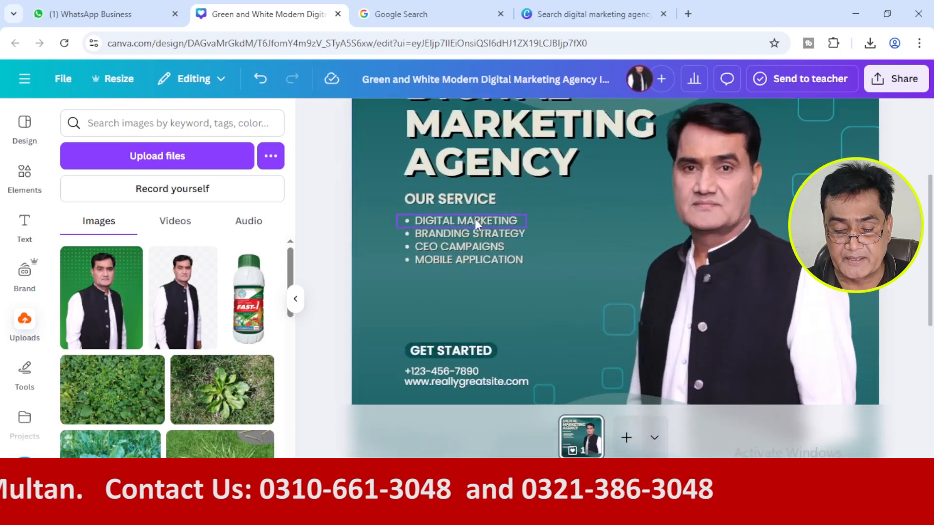
# Try to replace the "DIGITAL MARKETING" bullet under "OUR SERVICE" with "SOCIAL MEDIA MANAGEMENT".
pyautogui.click(475, 219)
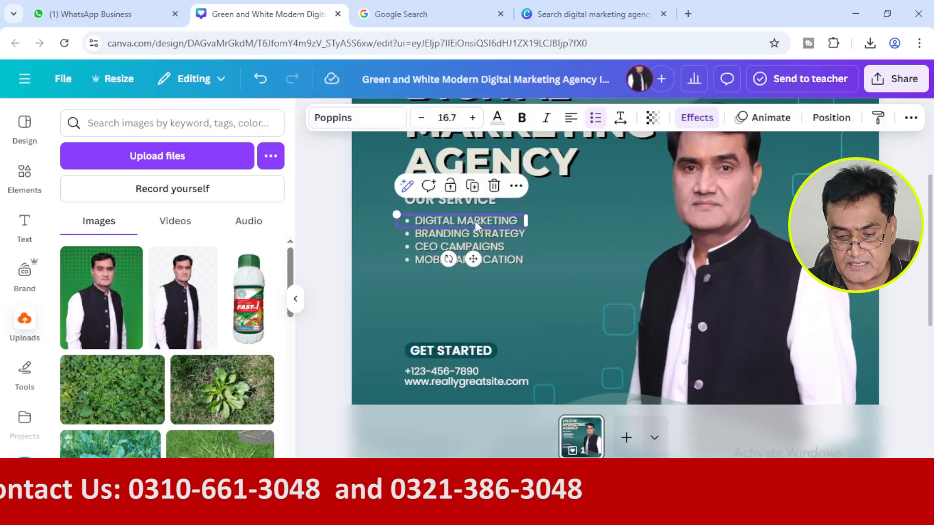
pyautogui.tripleClick(474, 220)
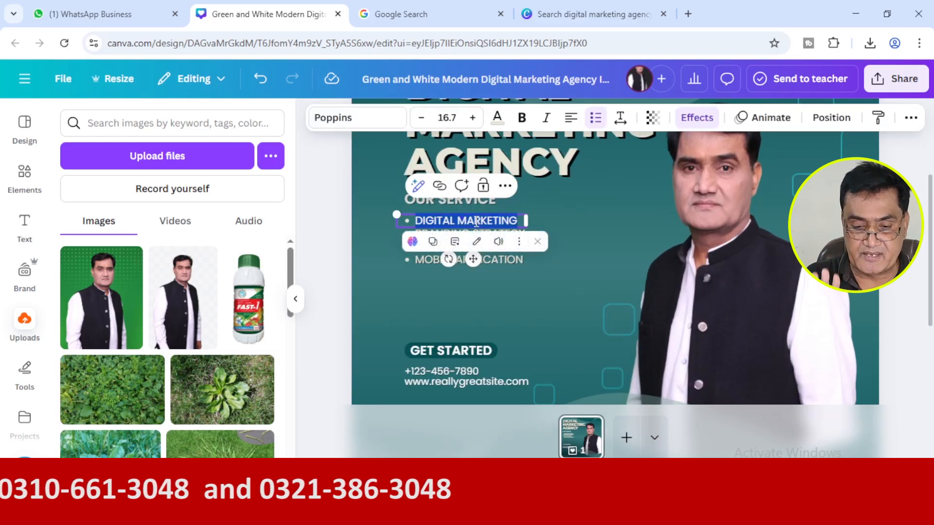
pyautogui.write('S')
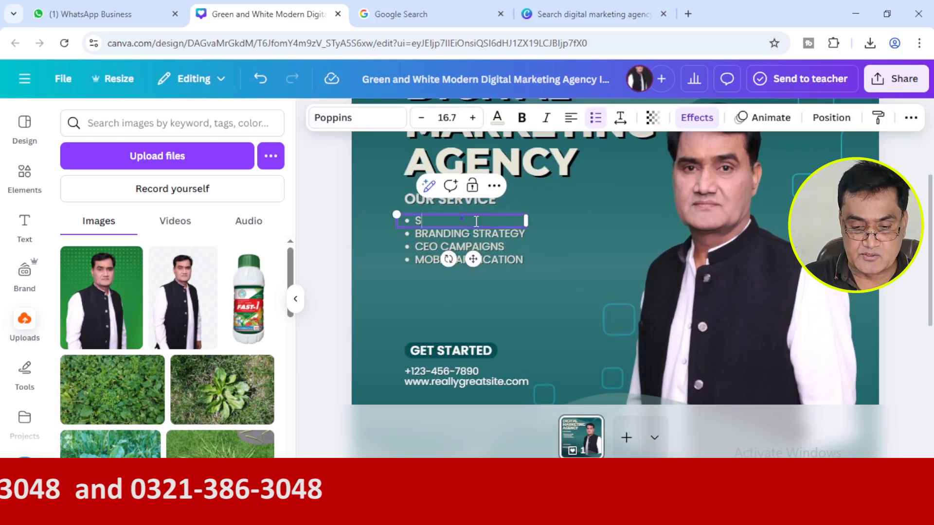
pyautogui.click(340, 249)
pyautogui.click(425, 224)
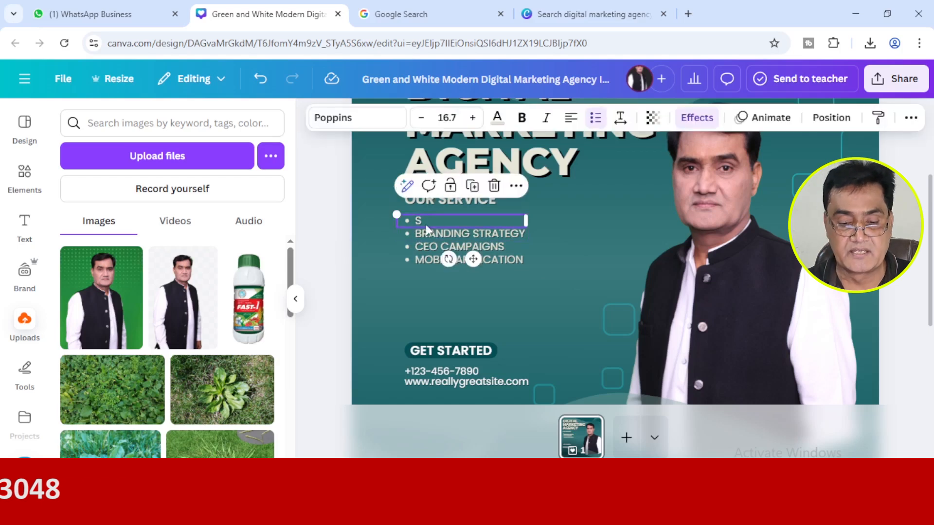
pyautogui.doubleClick(425, 224)
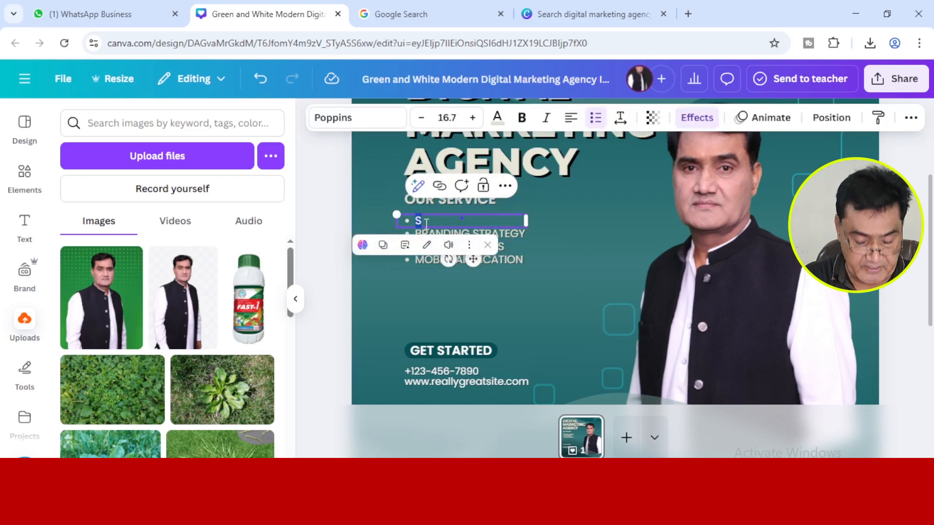
pyautogui.hotkey('ctrl', 'v')
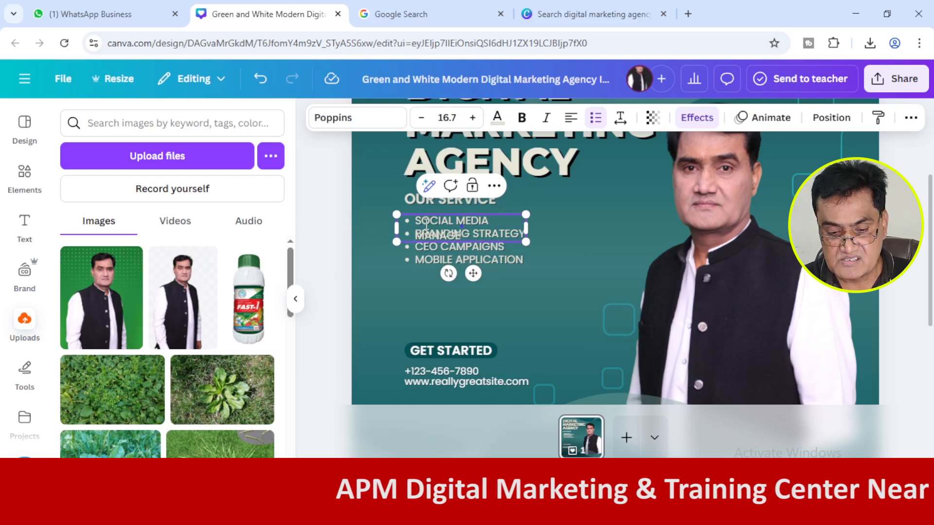
pyautogui.press('BackSpace')
pyautogui.press('BackSpace')
pyautogui.press('BackSpace')
pyautogui.press('BackSpace')
pyautogui.press('BackSpace')
pyautogui.press('BackSpace')
pyautogui.press('BackSpace')
pyautogui.press('BackSpace')
pyautogui.press('BackSpace')
pyautogui.press('BackSpace')
pyautogui.press('BackSpace')
pyautogui.press('BackSpace')
pyautogui.press('BackSpace')
pyautogui.press('BackSpace')
pyautogui.press('BackSpace')
pyautogui.press('BackSpace')
pyautogui.press('BackSpace')
pyautogui.press('BackSpace')
pyautogui.press('BackSpace')
pyautogui.press('BackSpace')
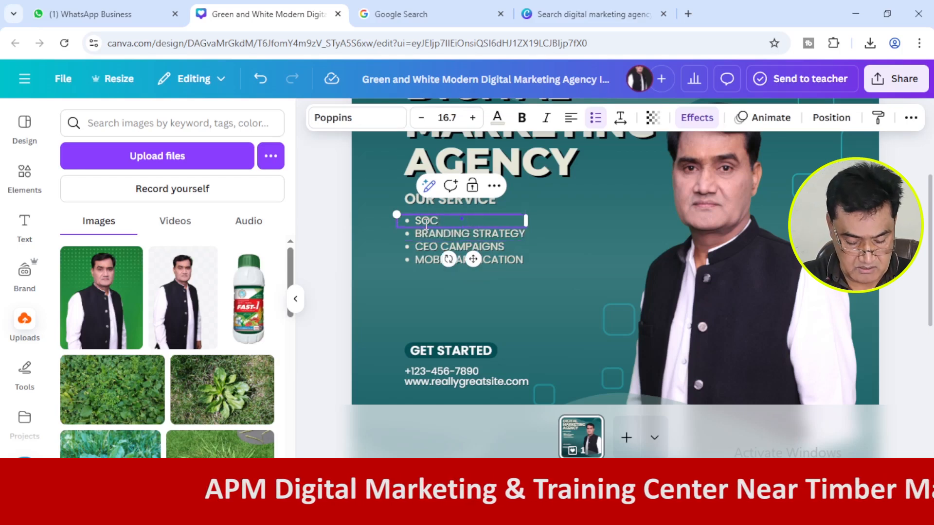
pyautogui.write('IAL')
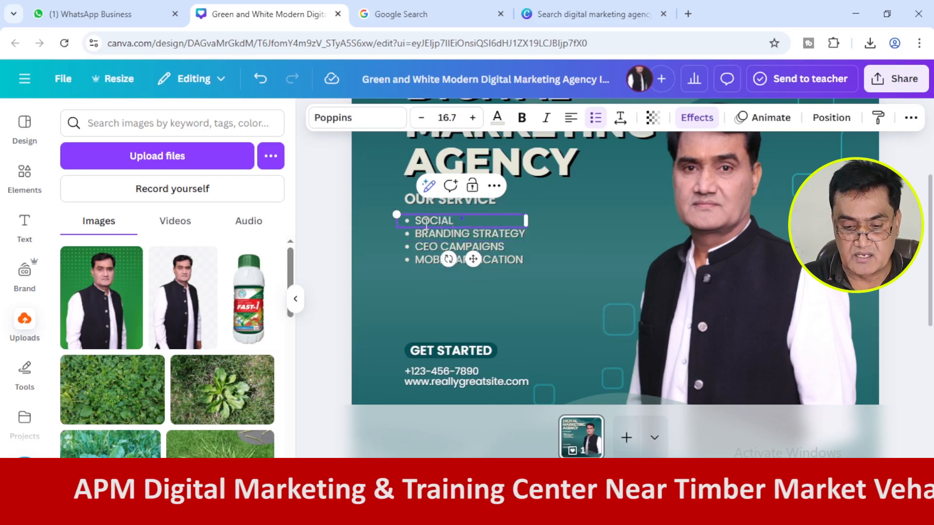
# Replace the first service bullet's text with "SOCIAL MEDIA MANAGEMENT" and widen its text box to fit on one line.
pyautogui.click(327, 254)
pyautogui.click(443, 216)
pyautogui.doubleClick(477, 219)
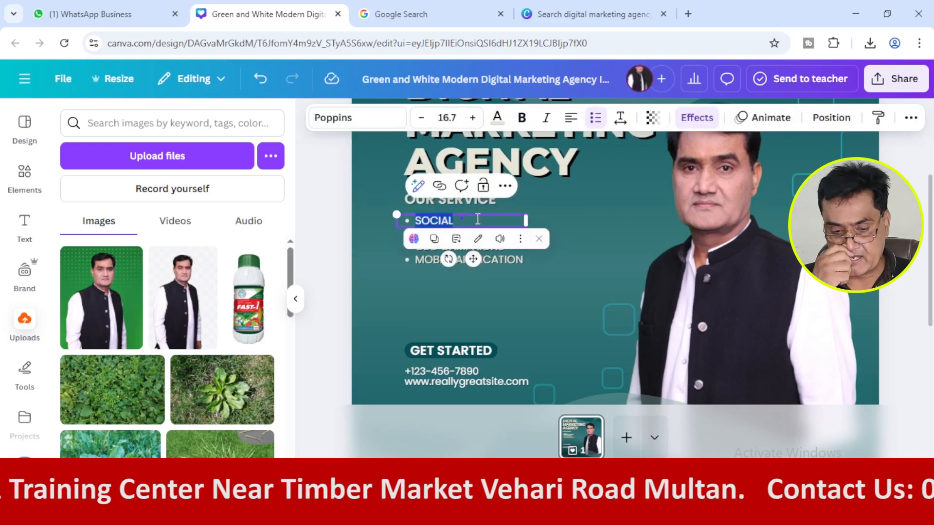
pyautogui.hotkey('ctrl', 'v')
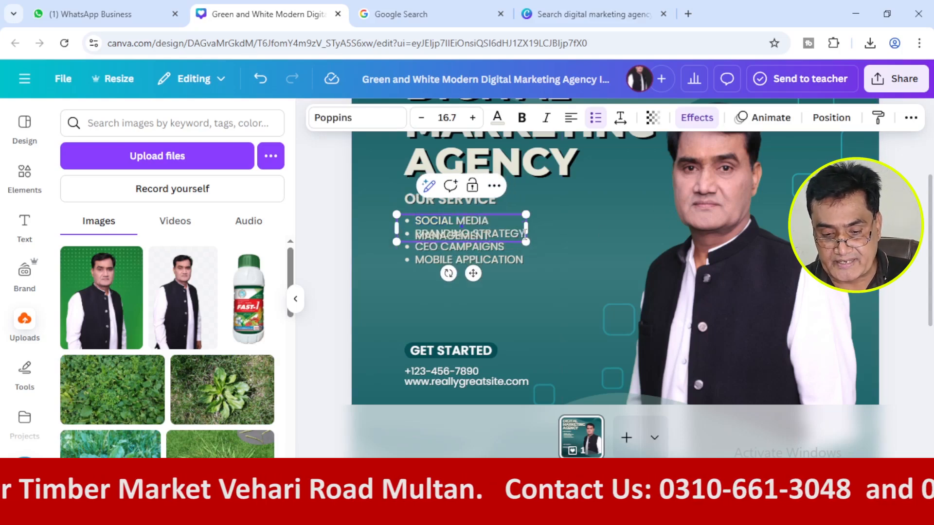
pyautogui.moveTo(527, 227); pyautogui.dragTo(622, 236)
pyautogui.click(324, 258)
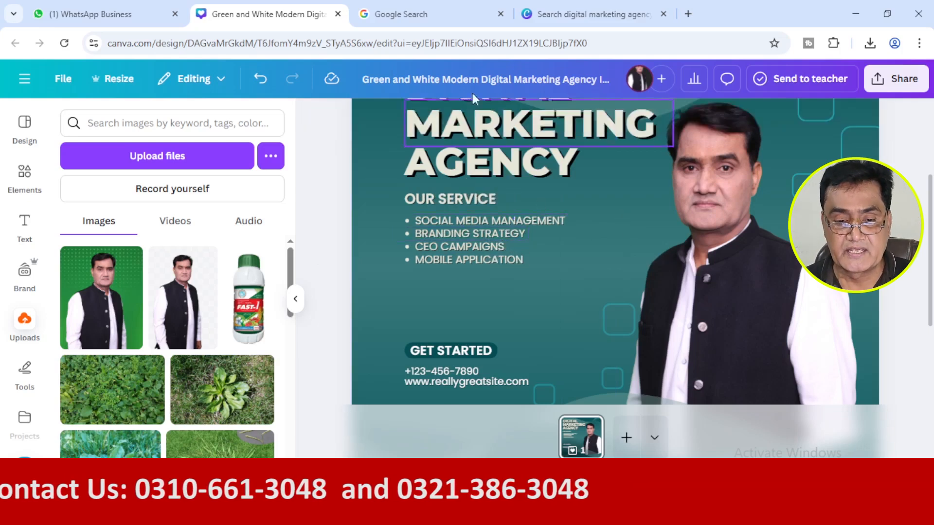
# Delete the "BRANDING STRATEGY", "CEO CAMPAIGNS" and "MOBILE APPLICATION" bullets from the service list.
pyautogui.click(409, 232)
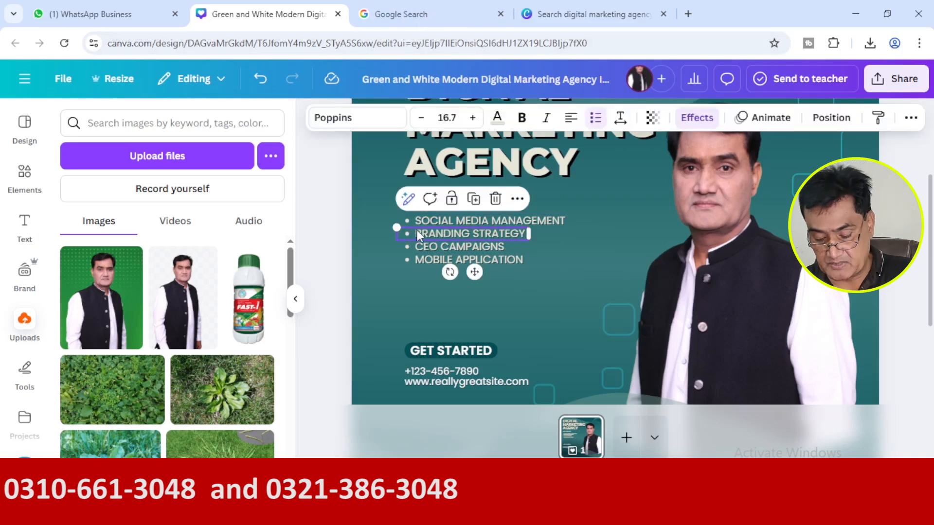
pyautogui.press('Delete')
pyautogui.click(422, 246)
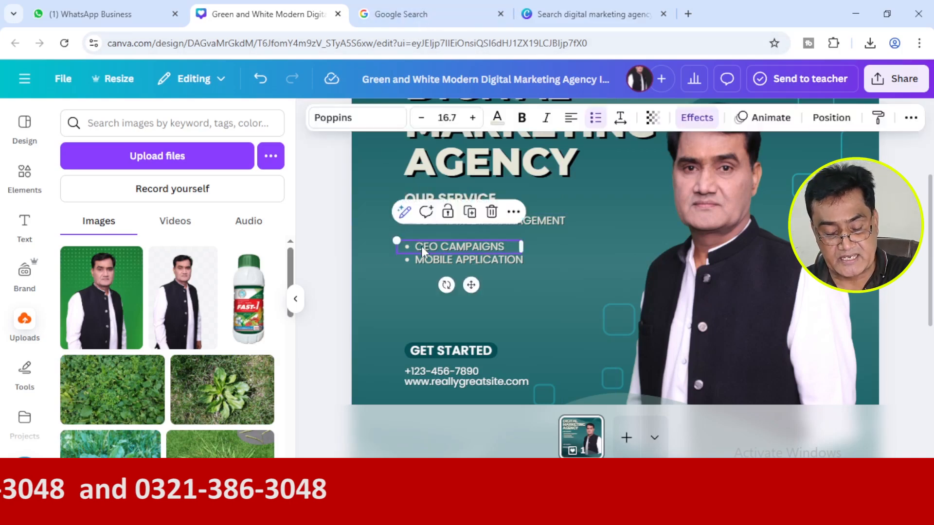
pyautogui.click(492, 212)
pyautogui.click(468, 260)
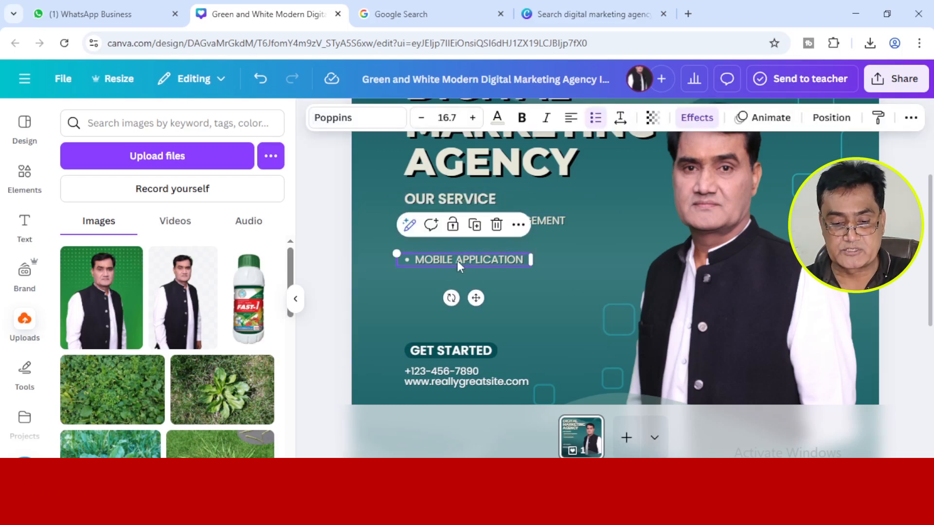
pyautogui.press('Delete')
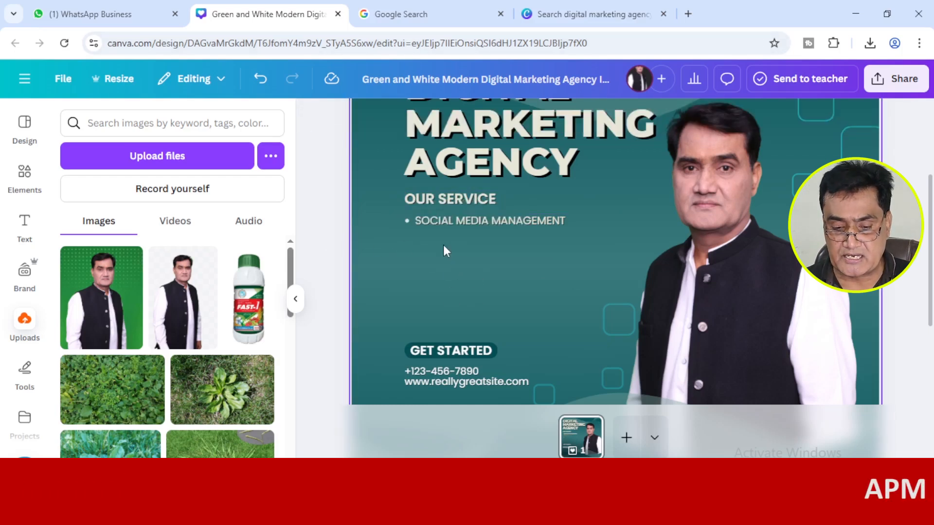
# Switch to the Google Lens reference post and try to select the service lines from "BRANDING & LEAD GENERATION" to "YOUTUBE AUTOMATION".
pyautogui.click(437, 227)
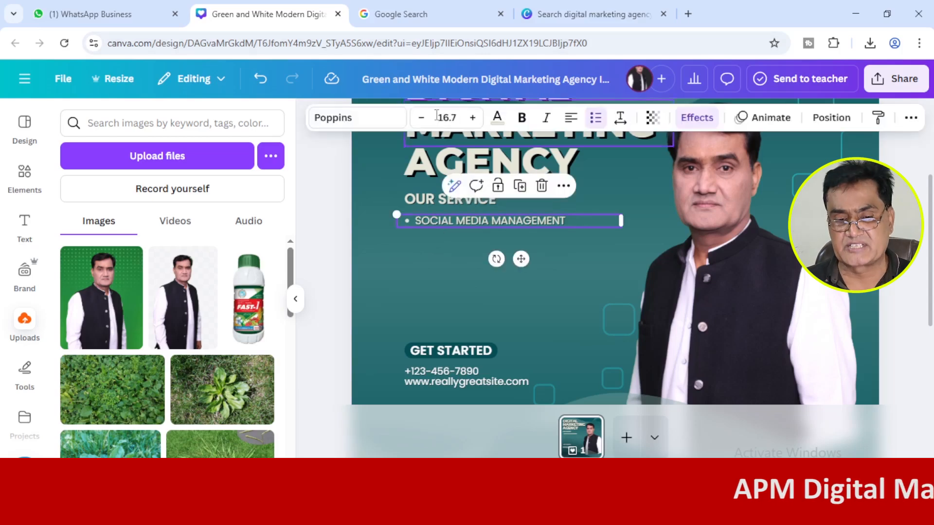
pyautogui.click(430, 14)
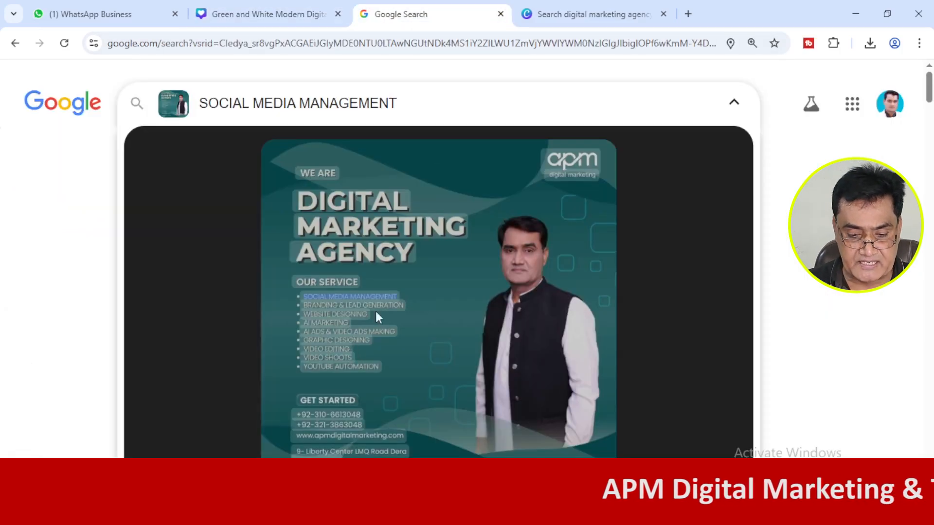
pyautogui.moveTo(405, 302); pyautogui.dragTo(327, 337)
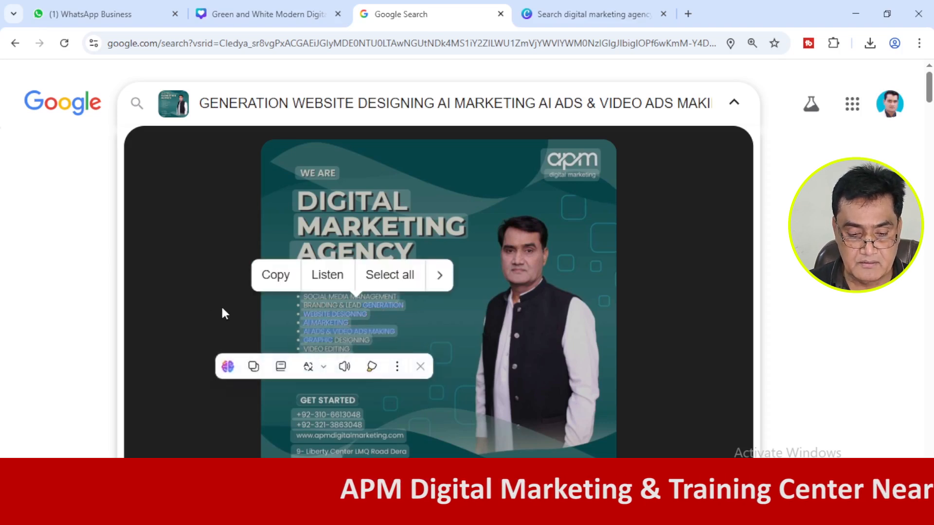
pyautogui.doubleClick(336, 305)
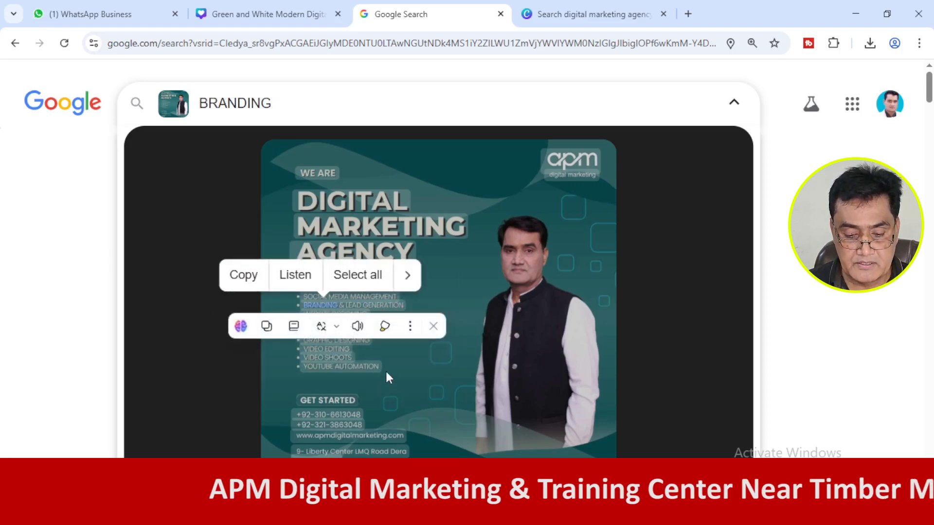
pyautogui.moveTo(379, 366); pyautogui.dragTo(321, 338)
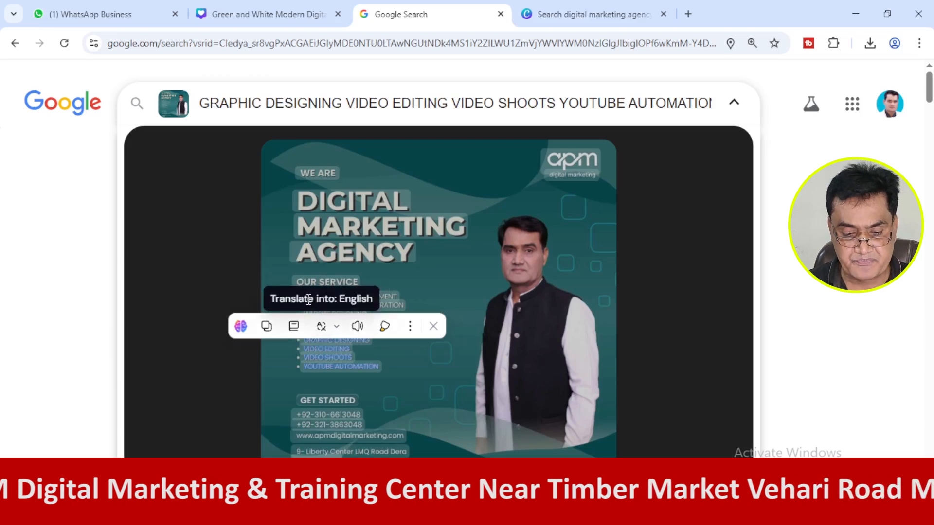
# Reopen the reference image in Google Lens and expand the visual search area to cover the whole post.
pyautogui.click(389, 319)
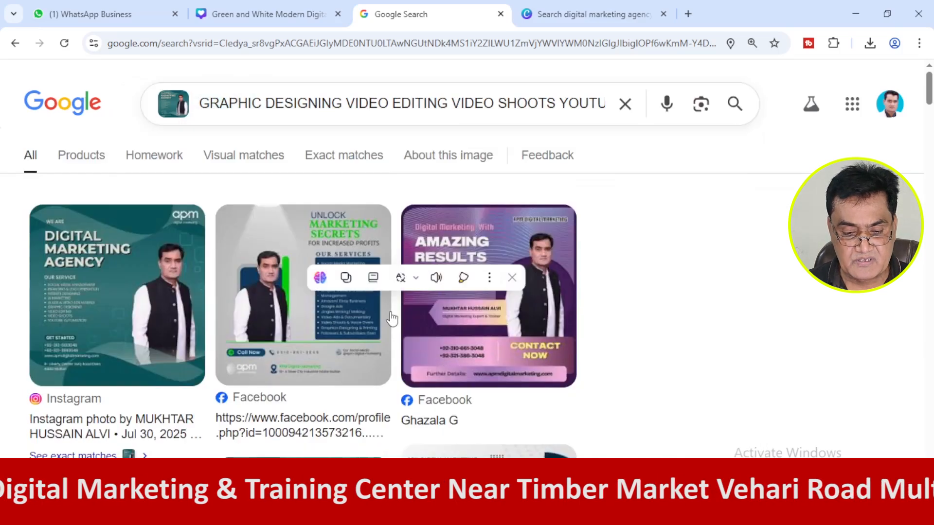
pyautogui.click(166, 109)
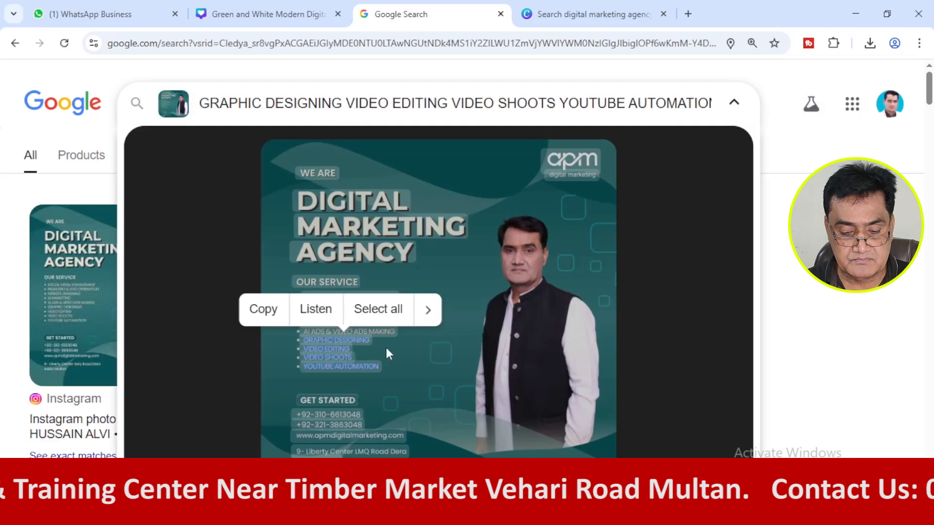
pyautogui.click(382, 366)
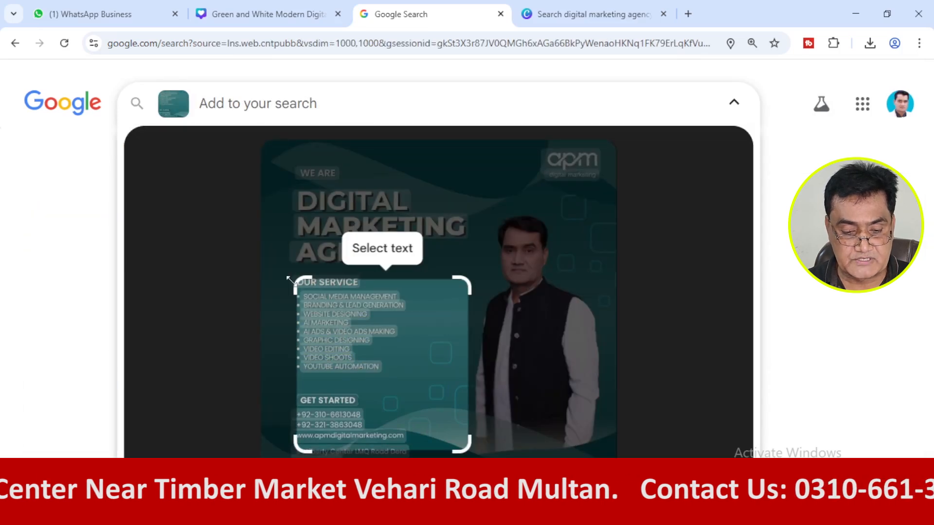
pyautogui.moveTo(295, 287); pyautogui.dragTo(236, 141)
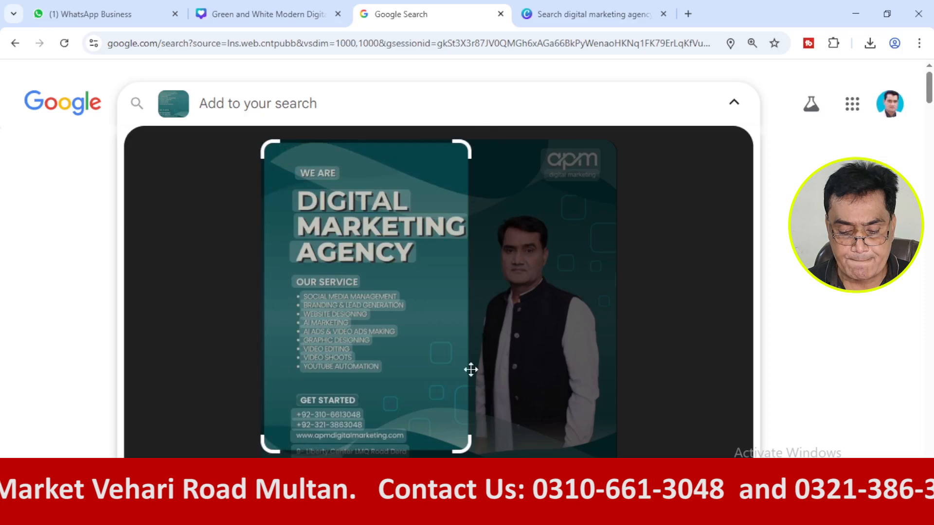
pyautogui.moveTo(469, 444); pyautogui.dragTo(614, 456)
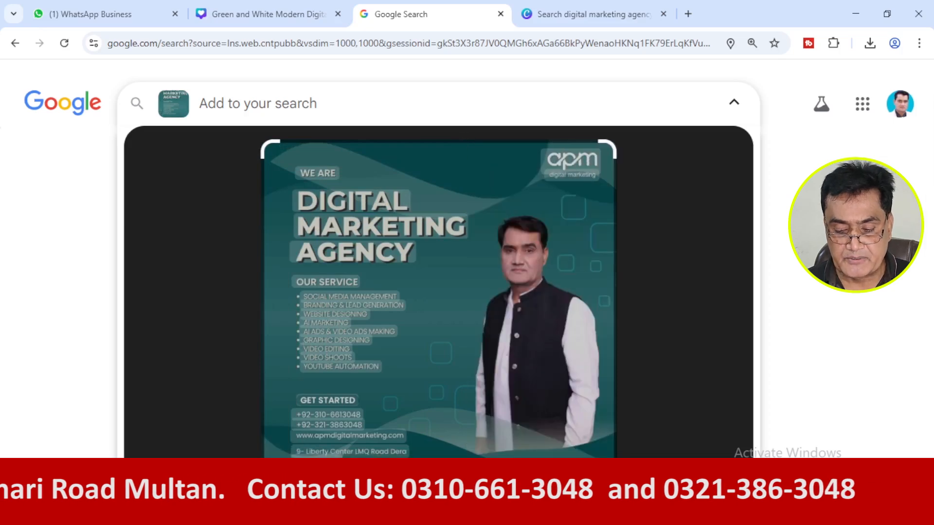
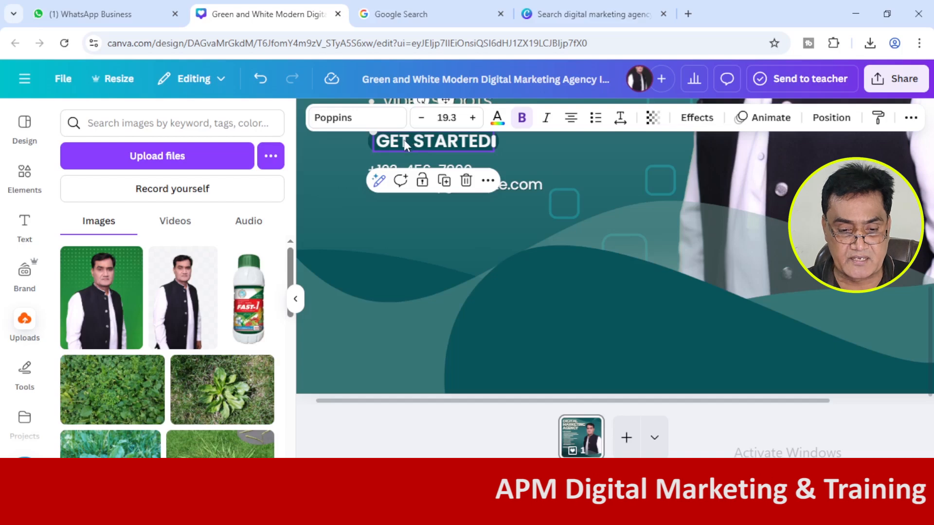
# Move the "GET STARTED" label, phone number and website together down, clear of the "YOUTUBE AUTOMATION" bullet.
pyautogui.click(569, 229)
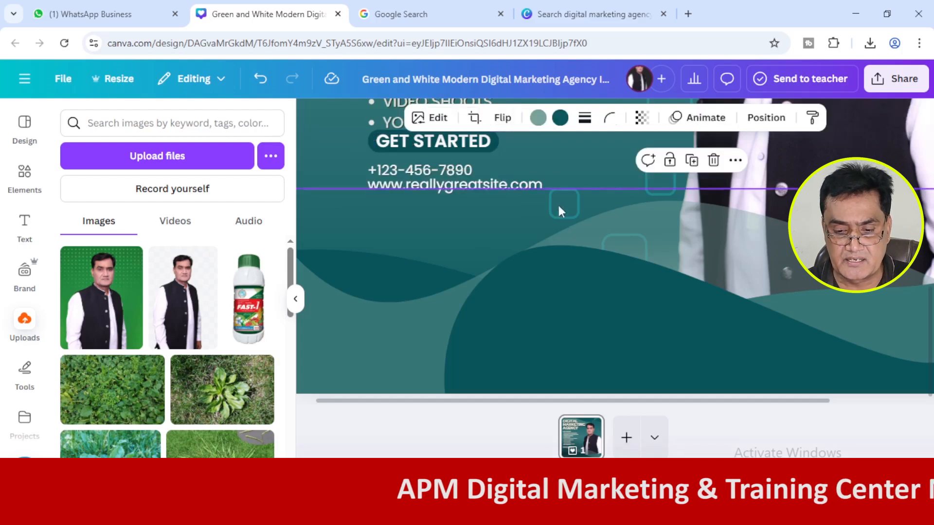
pyautogui.click(497, 139)
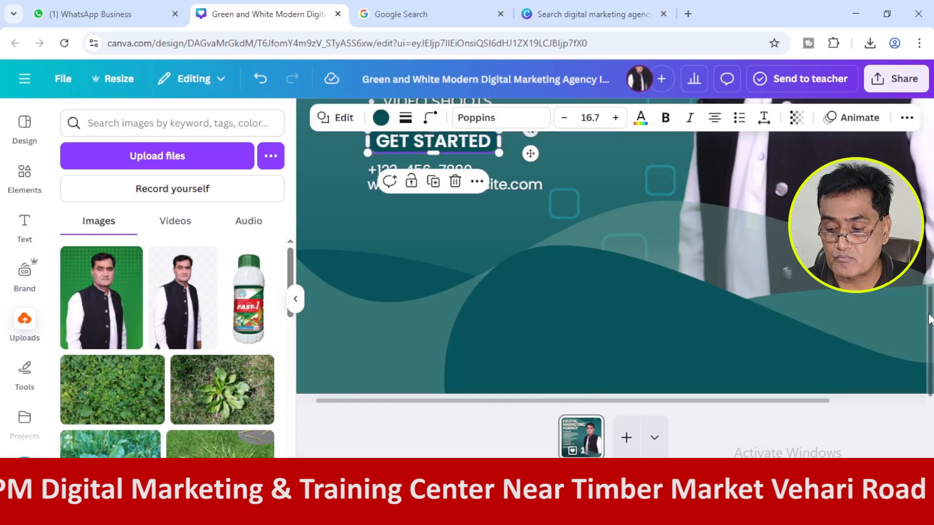
pyautogui.scroll(3, 589, 263)
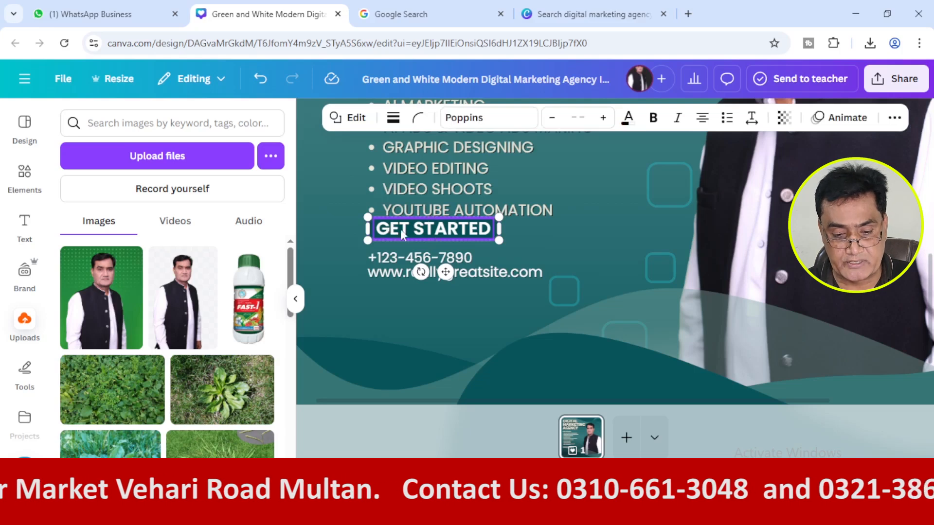
pyautogui.keyDown('shift'); pyautogui.click(392, 261); pyautogui.keyUp('shift')
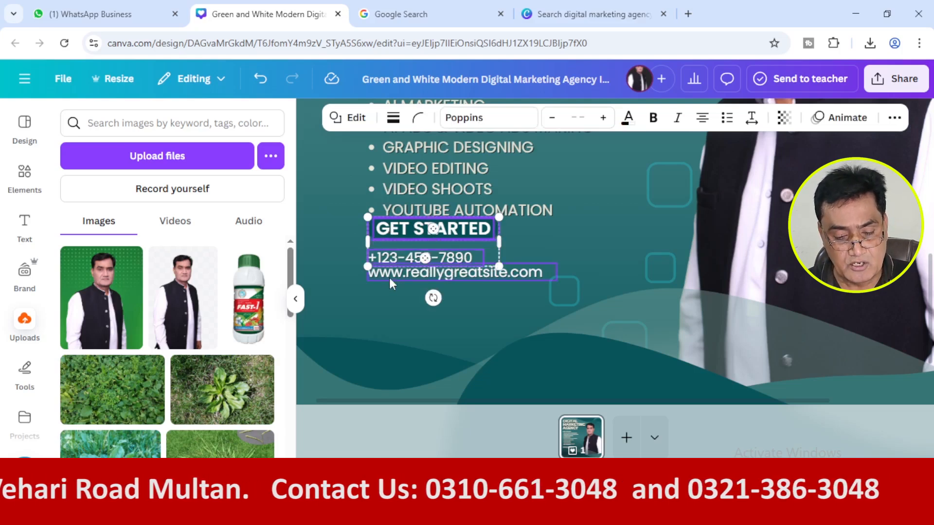
pyautogui.keyDown('shift'); pyautogui.click(391, 278); pyautogui.keyUp('shift')
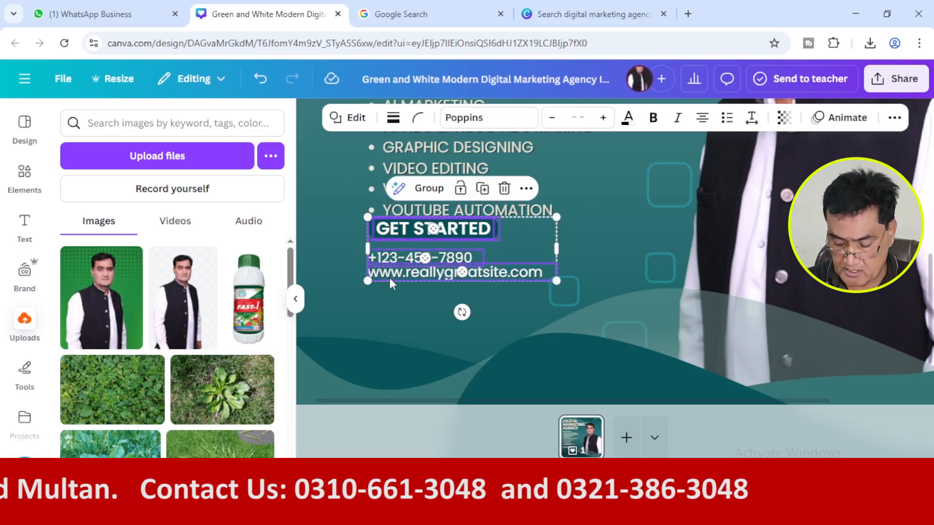
pyautogui.press('Down')
pyautogui.press('Down')
pyautogui.press('Down')
pyautogui.press('Down')
pyautogui.press('Down')
pyautogui.press('Down')
pyautogui.press('Down')
pyautogui.press('Down')
pyautogui.press('Down')
pyautogui.press('Down')
pyautogui.press('Down')
pyautogui.press('Down')
pyautogui.press('Down')
pyautogui.press('Down')
pyautogui.press('Down')
pyautogui.press('Down')
pyautogui.press('Down')
pyautogui.press('Down')
pyautogui.press('Down')
pyautogui.press('Down')
pyautogui.press('Down')
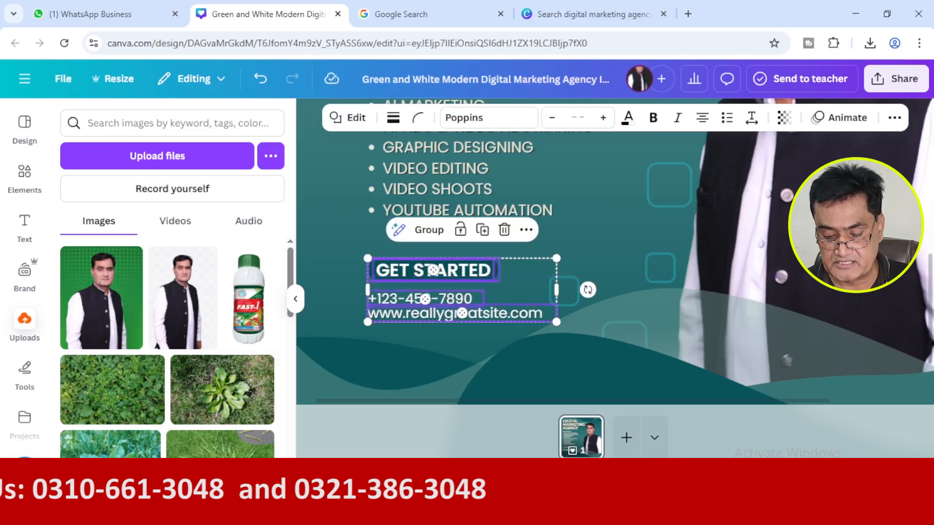
pyautogui.hotkey('ctrl', '-')
pyautogui.click(381, 272)
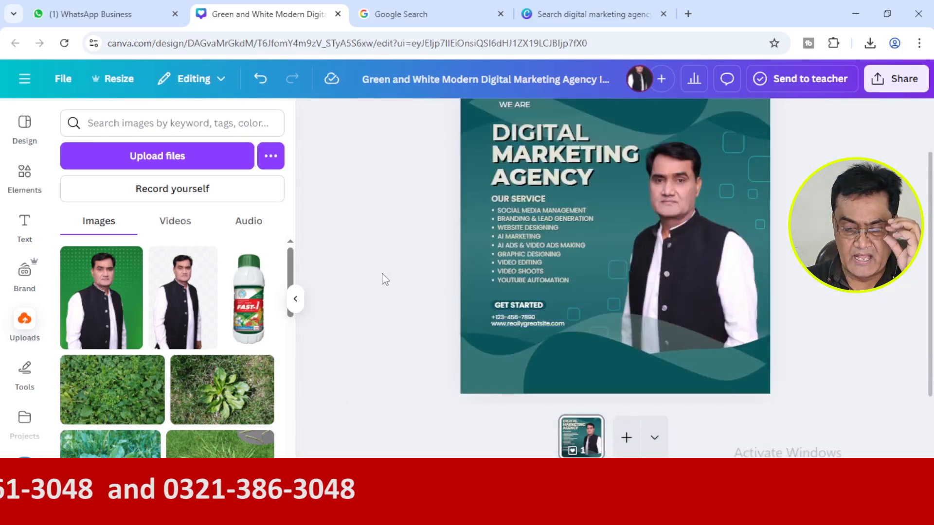
# Select both phone numbers in the Google Lens reference post and check the phone line in the Word document.
pyautogui.click(382, 14)
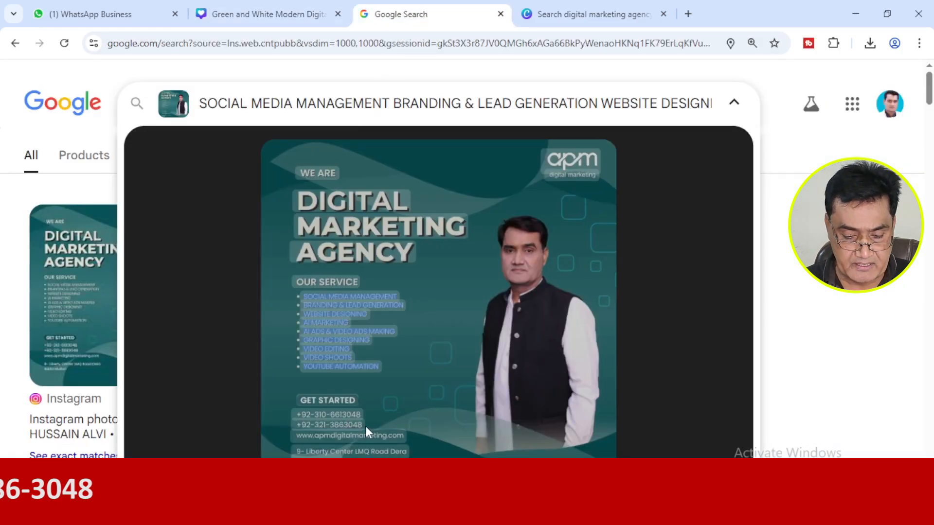
pyautogui.moveTo(364, 426); pyautogui.dragTo(300, 411)
pyautogui.hotkey('alt', 'Tab')
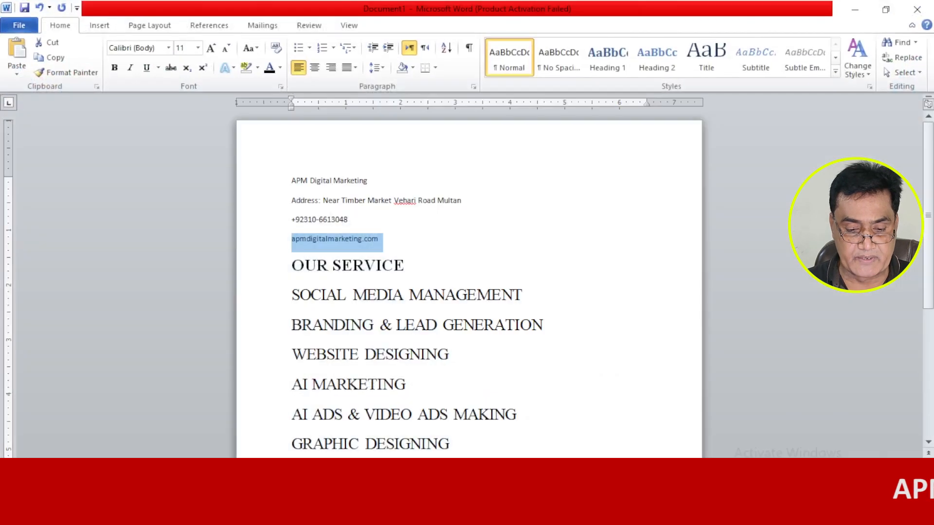
pyautogui.moveTo(348, 219); pyautogui.dragTo(292, 224)
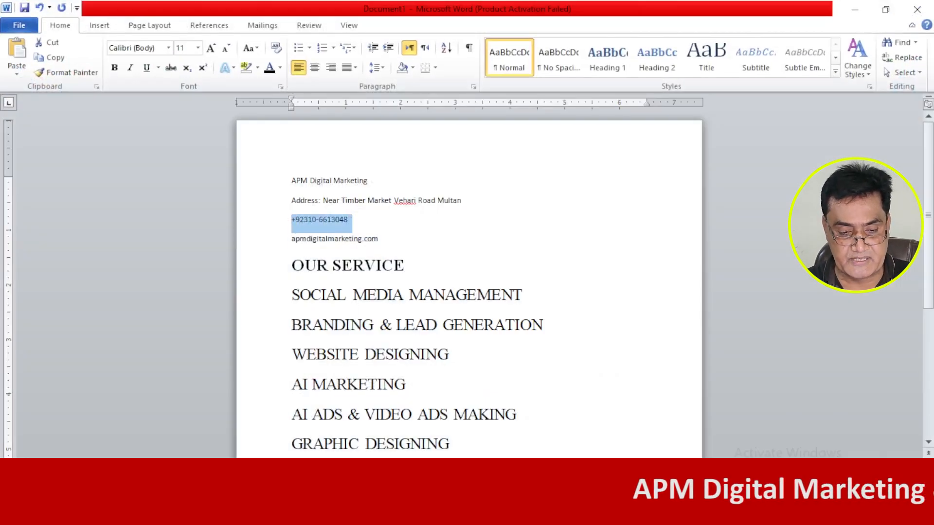
pyautogui.hotkey('alt', 'Tab')
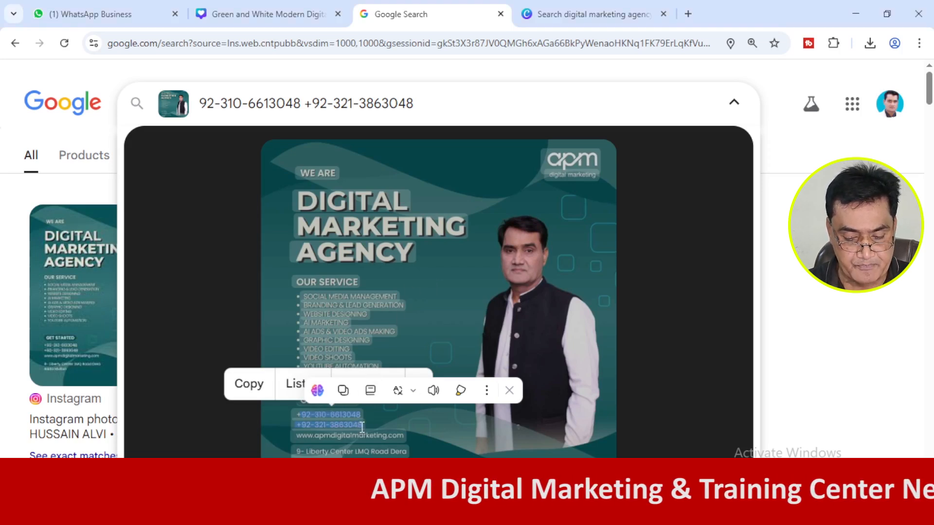
# Copy both phone numbers from the reference post, including the leading plus sign, and return to the Canva design.
pyautogui.click(345, 424)
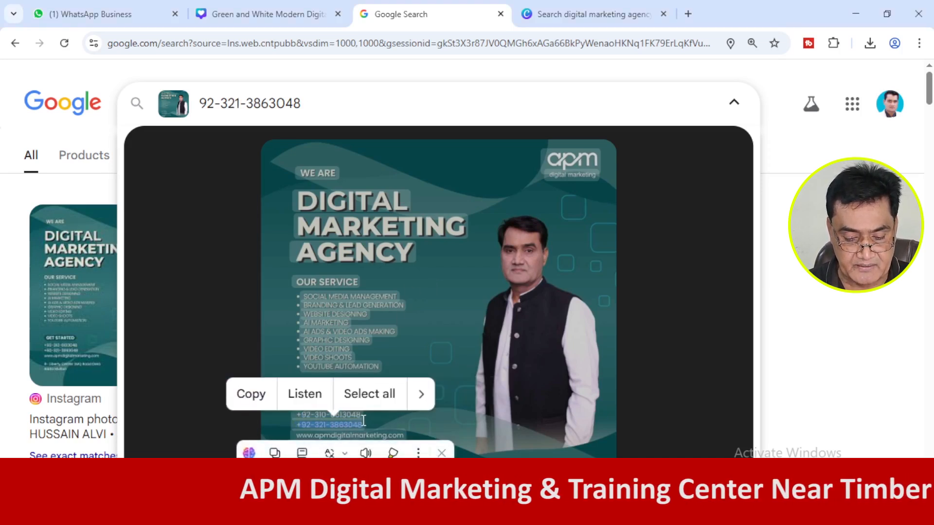
pyautogui.moveTo(350, 424); pyautogui.dragTo(299, 411)
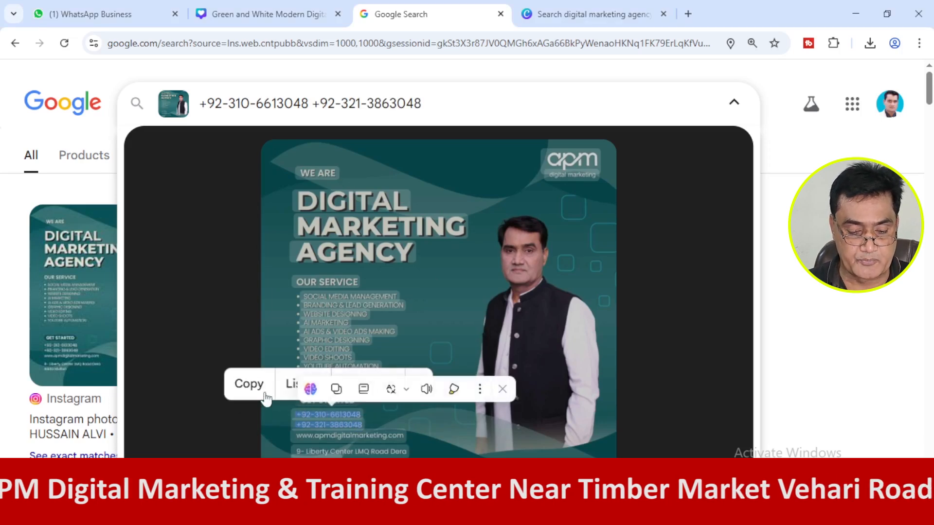
pyautogui.click(258, 384)
pyautogui.click(193, 11)
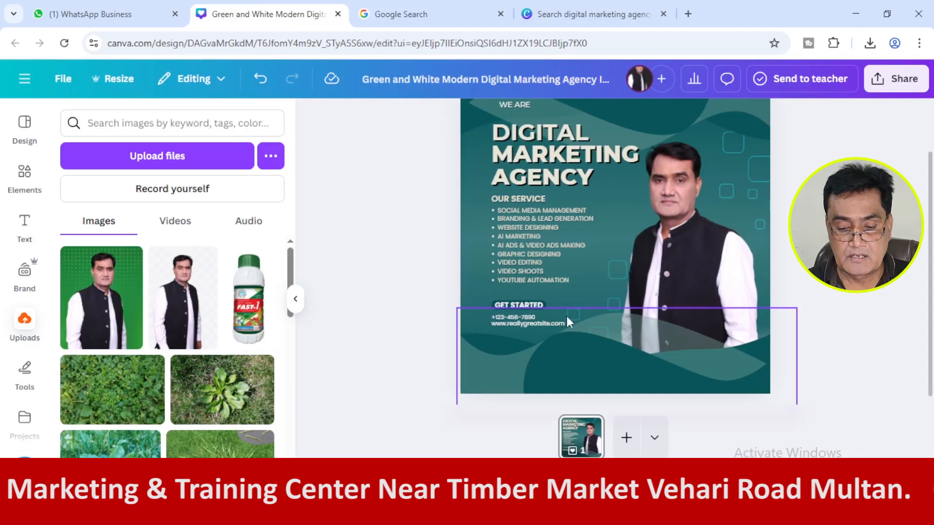
# Move the website line further down to leave room for two phone numbers under "GET STARTED".
pyautogui.click(533, 322)
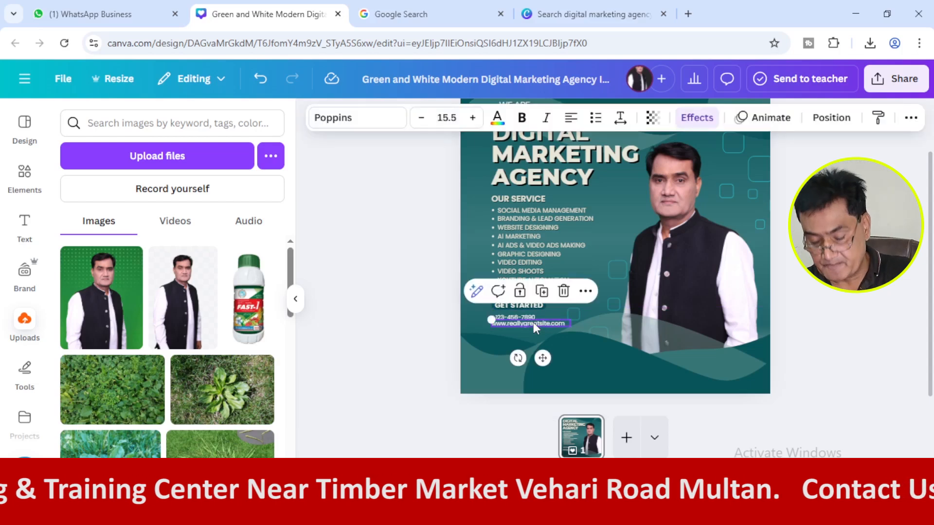
pyautogui.click(533, 322)
pyautogui.press('Return')
pyautogui.press('Return')
pyautogui.press('Return')
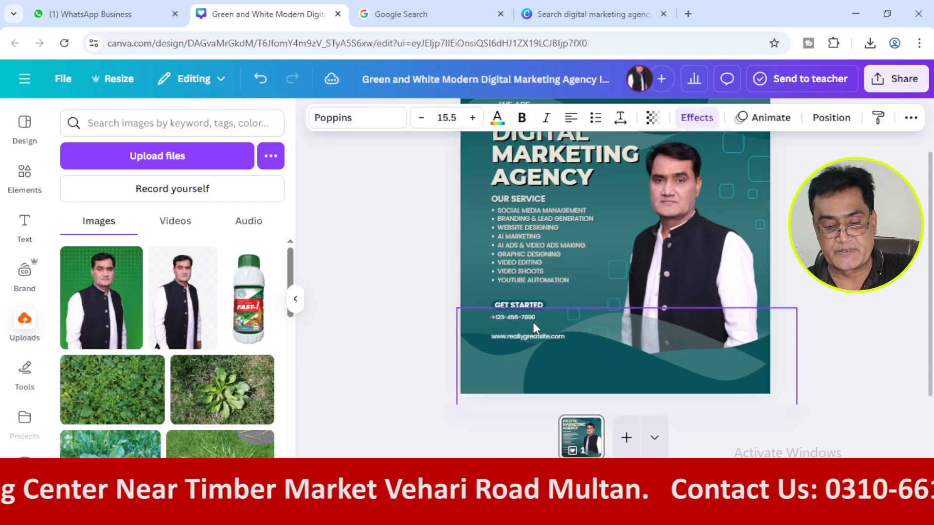
pyautogui.press('Return')
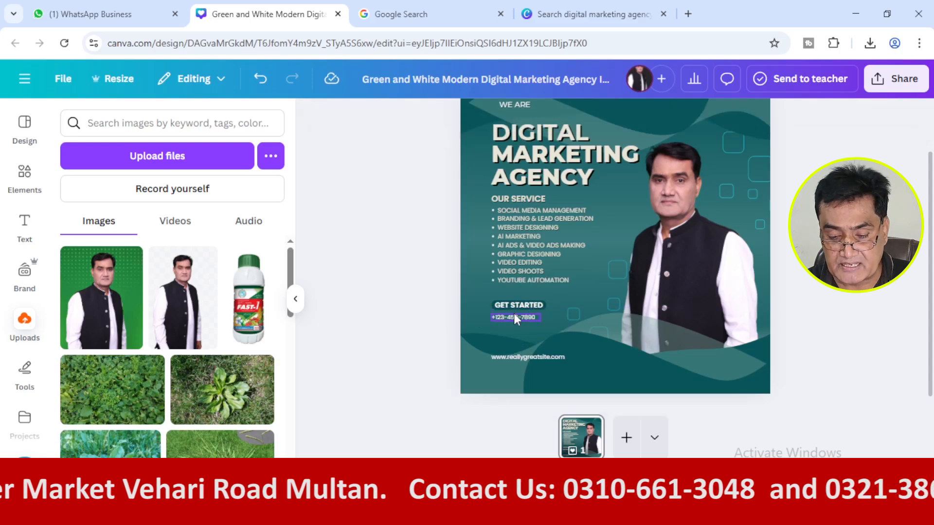
# Replace the placeholder phone number with the two copied numbers and widen the text box so each fits on one line.
pyautogui.doubleClick(515, 315)
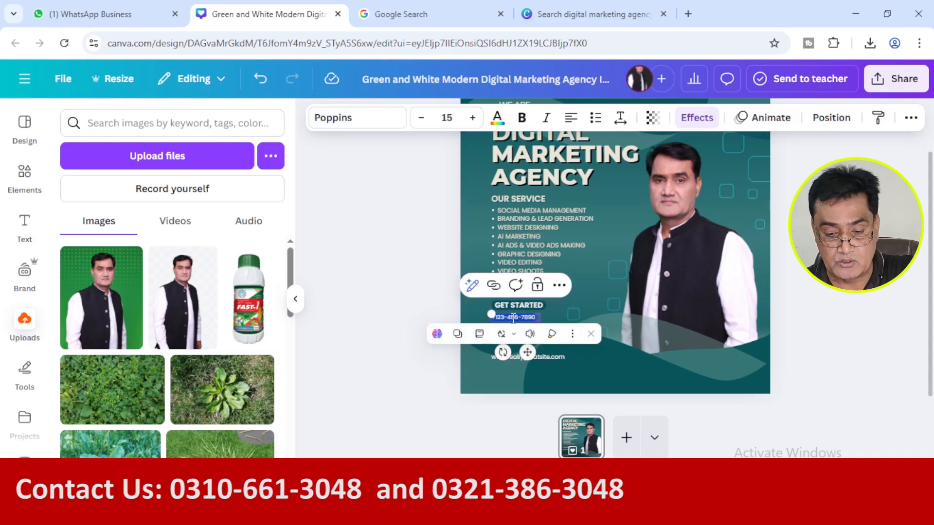
pyautogui.hotkey('ctrl', 'v')
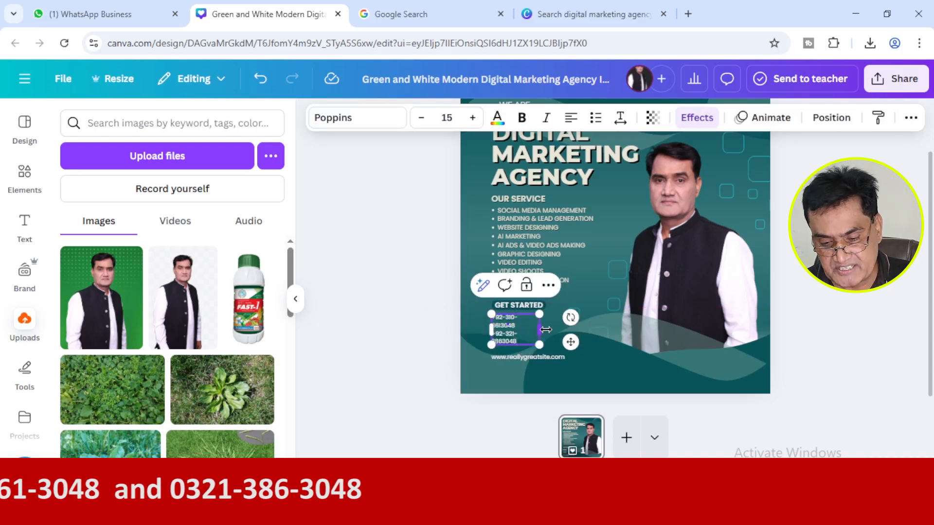
pyautogui.moveTo(546, 330)
pyautogui.mouseDown()
pyautogui.moveTo(579, 327)
pyautogui.moveTo(509, 343)
pyautogui.moveTo(559, 332)
pyautogui.moveTo(675, 329)
pyautogui.moveTo(511, 317)
pyautogui.moveTo(585, 320)
pyautogui.moveTo(503, 335)
pyautogui.moveTo(571, 333)
pyautogui.moveTo(557, 335)
pyautogui.mouseUp()
pyautogui.click(375, 344)
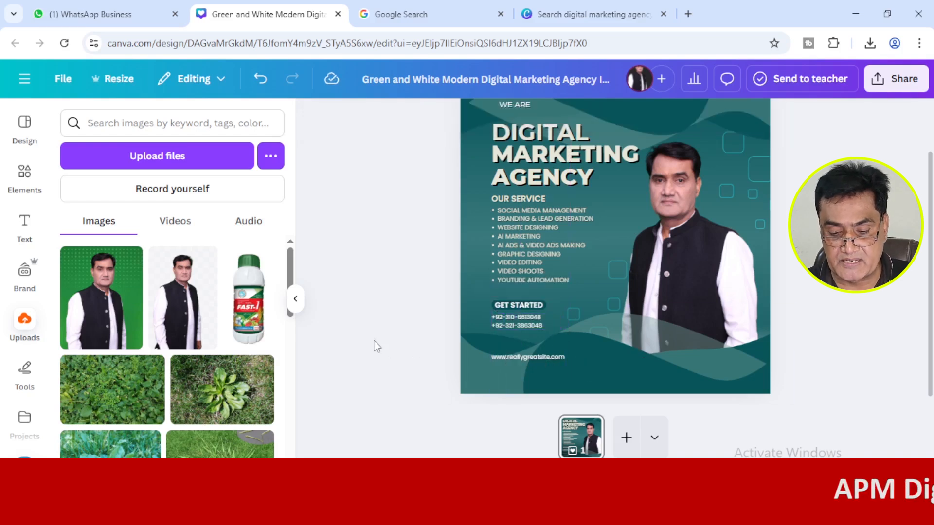
# Compare the fonts of the "AGENCY" title, "OUR SERVICE" heading, service list, "GET STARTED" label and phone numbers.
pyautogui.click(515, 326)
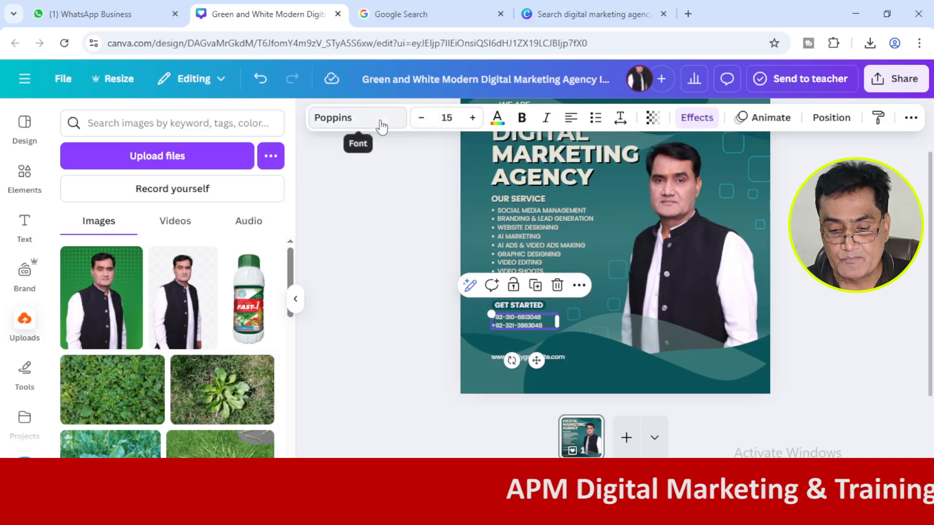
pyautogui.click(527, 179)
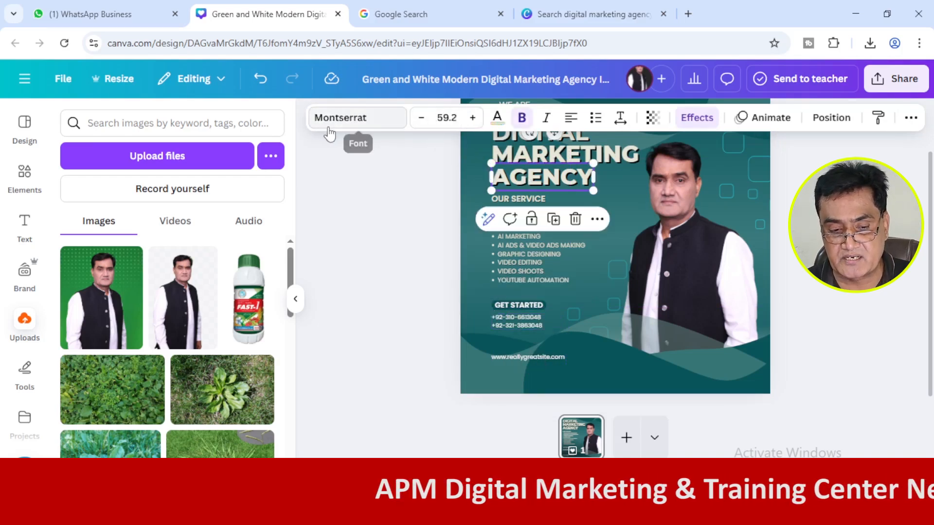
pyautogui.click(511, 248)
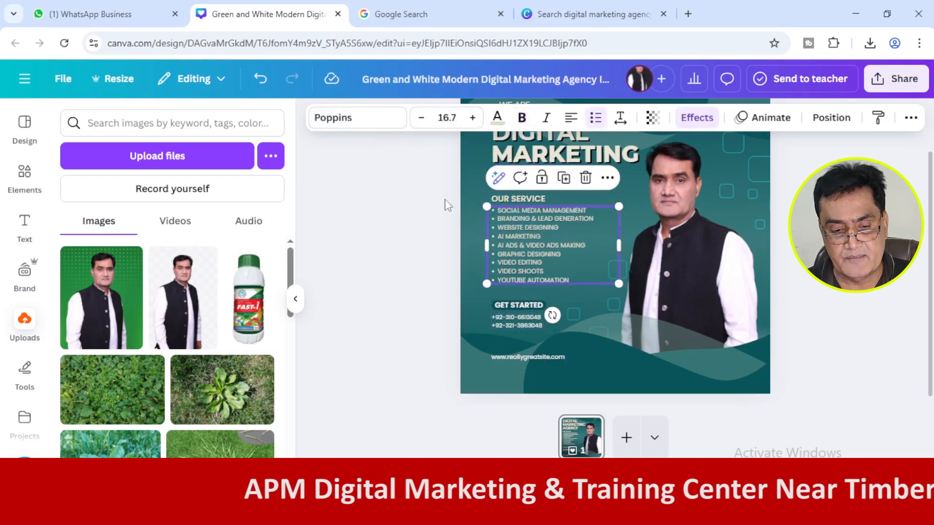
pyautogui.click(505, 304)
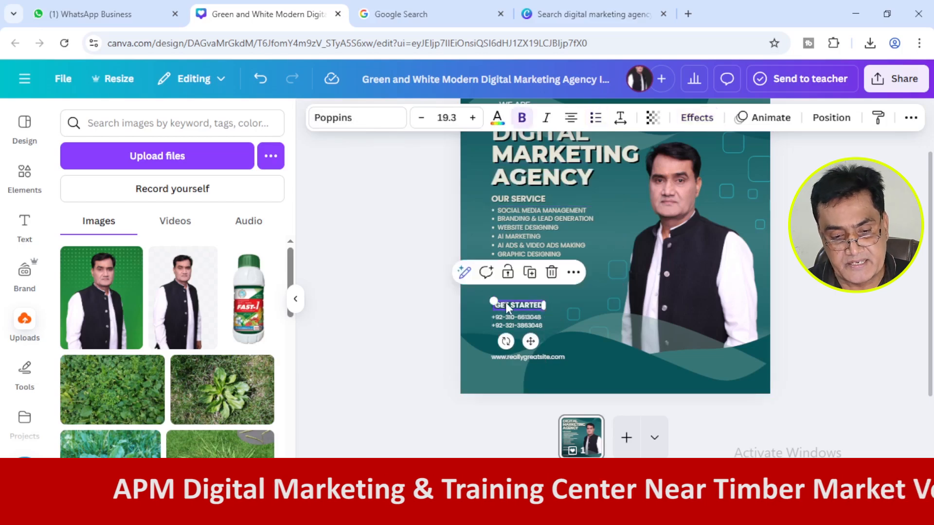
pyautogui.click(512, 325)
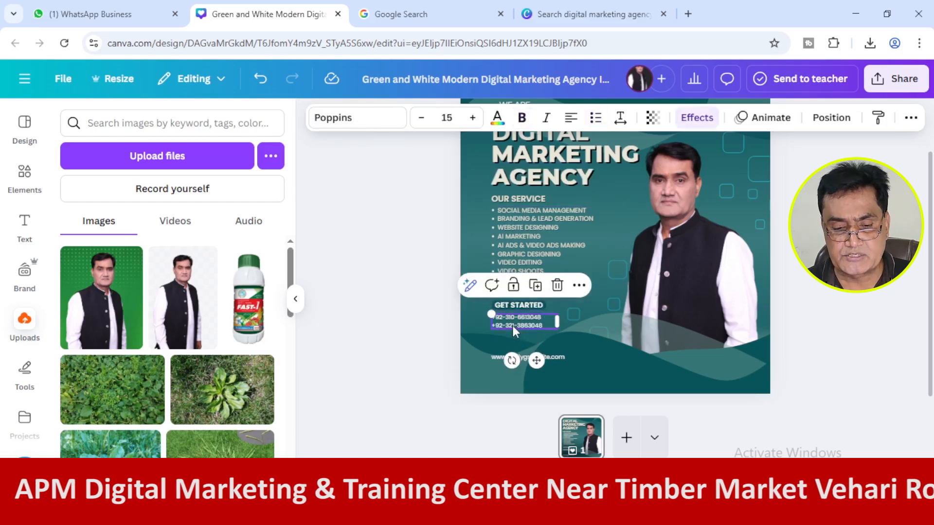
pyautogui.click(369, 249)
pyautogui.click(555, 173)
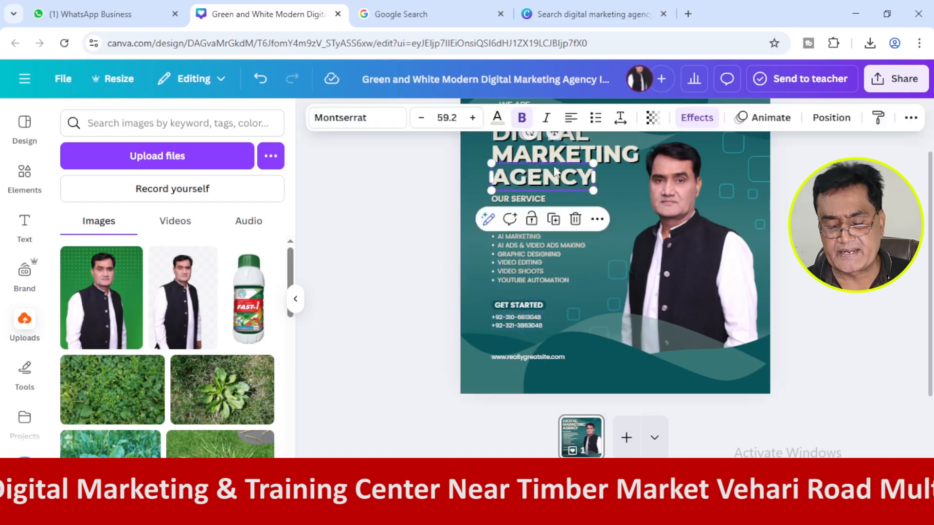
pyautogui.click(386, 275)
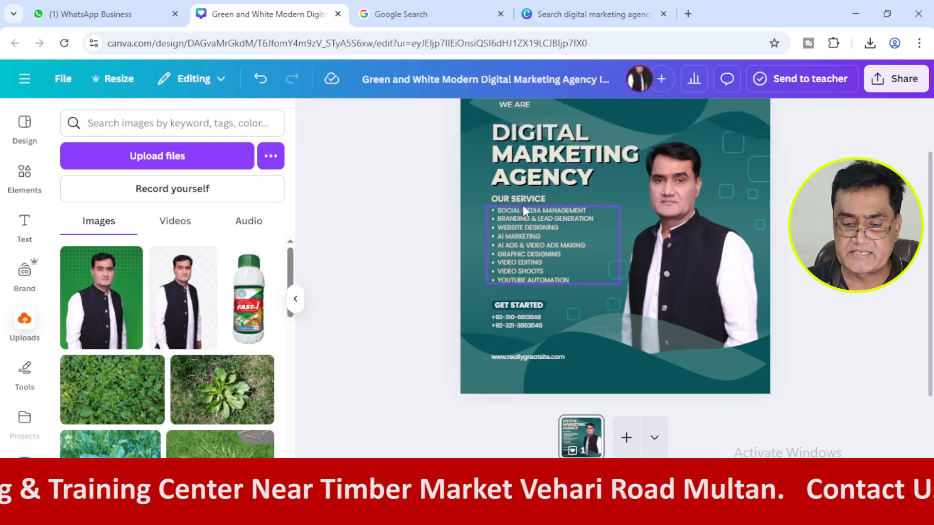
pyautogui.click(524, 199)
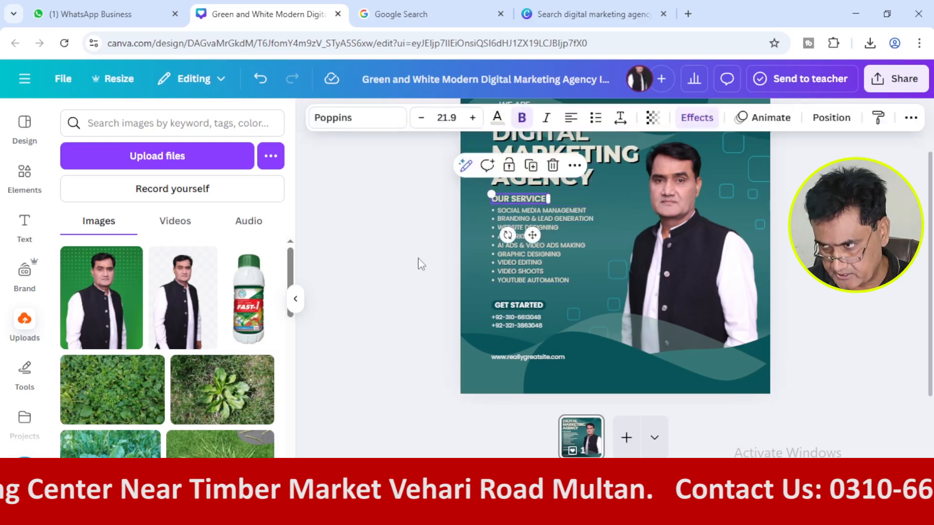
pyautogui.click(511, 305)
pyautogui.click(506, 325)
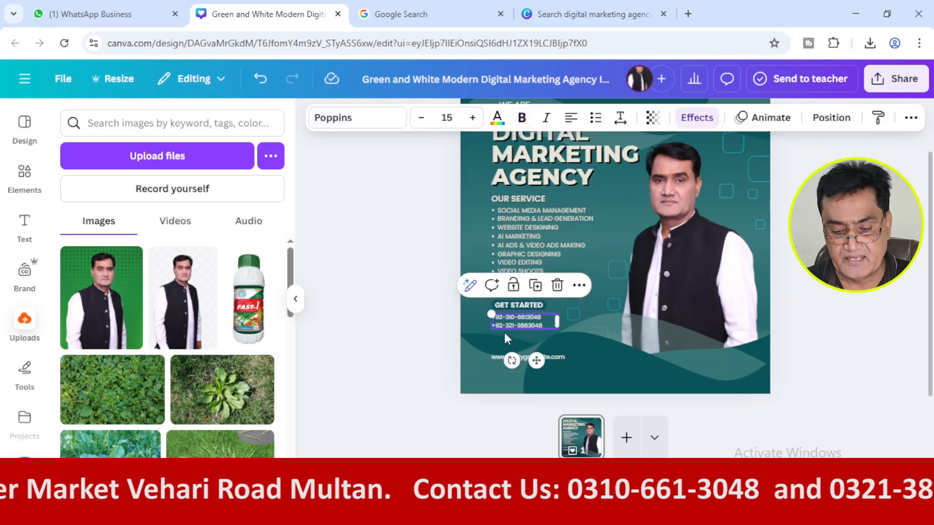
pyautogui.click(383, 267)
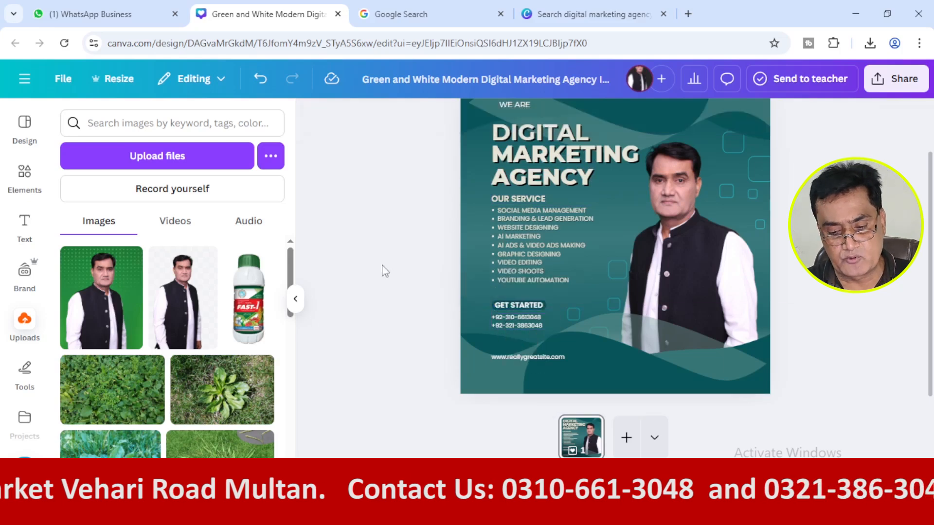
# Try other Montserrat weights such as SemiBold on the phone numbers and set their font to Montserrat Bold.
pyautogui.click(526, 317)
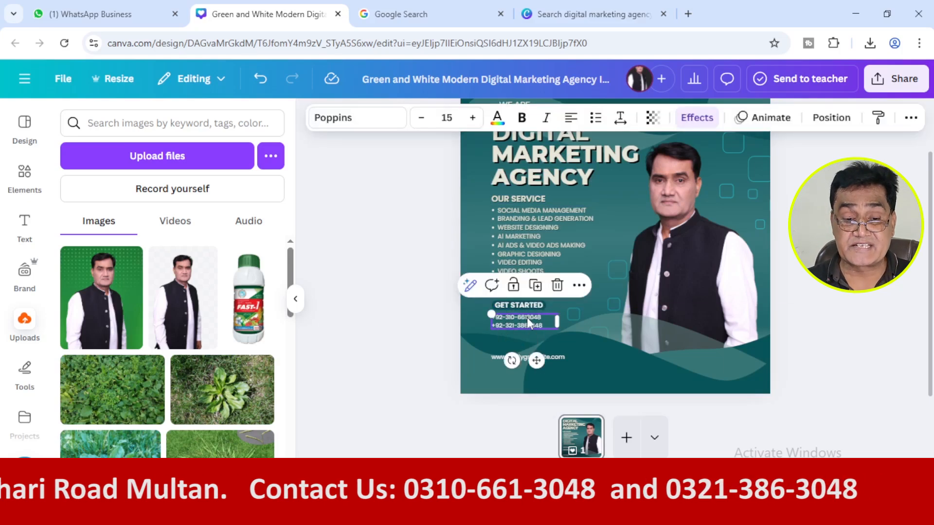
pyautogui.click(350, 119)
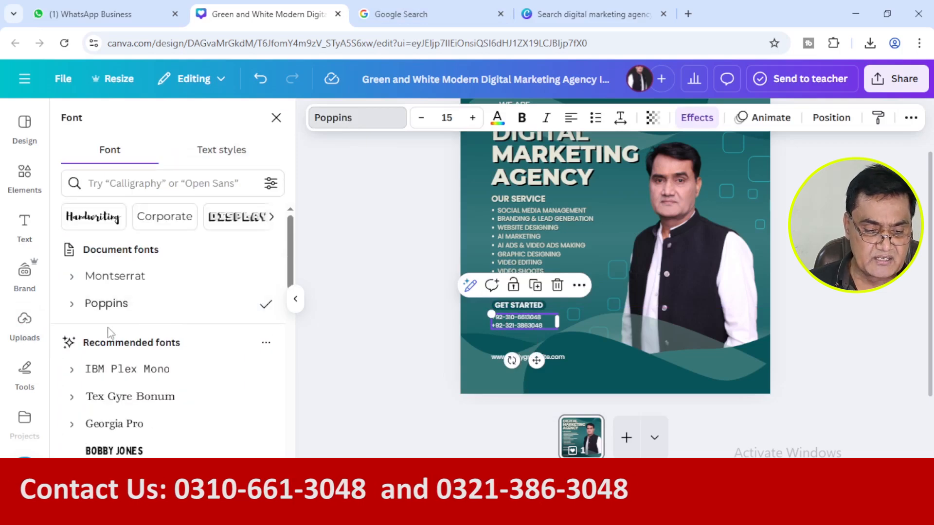
pyautogui.click(72, 279)
pyautogui.scroll(-2, 88, 293)
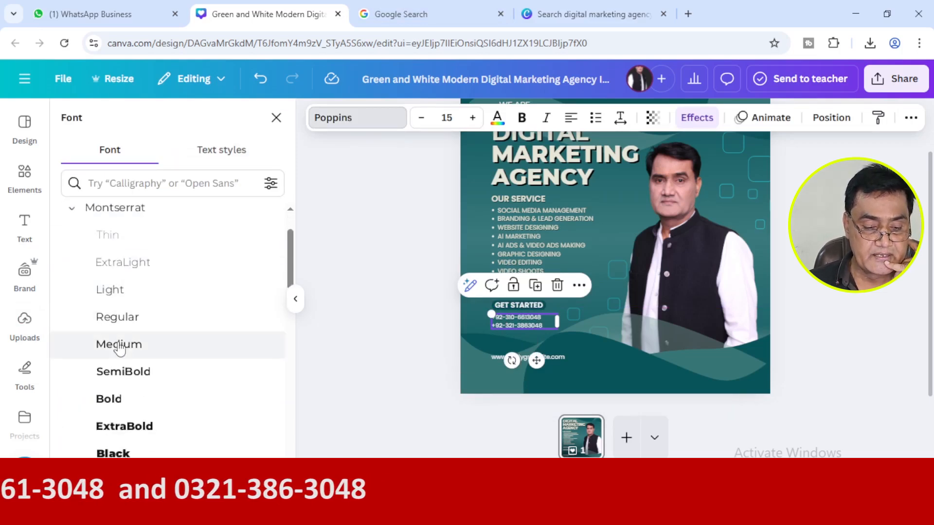
pyautogui.click(123, 372)
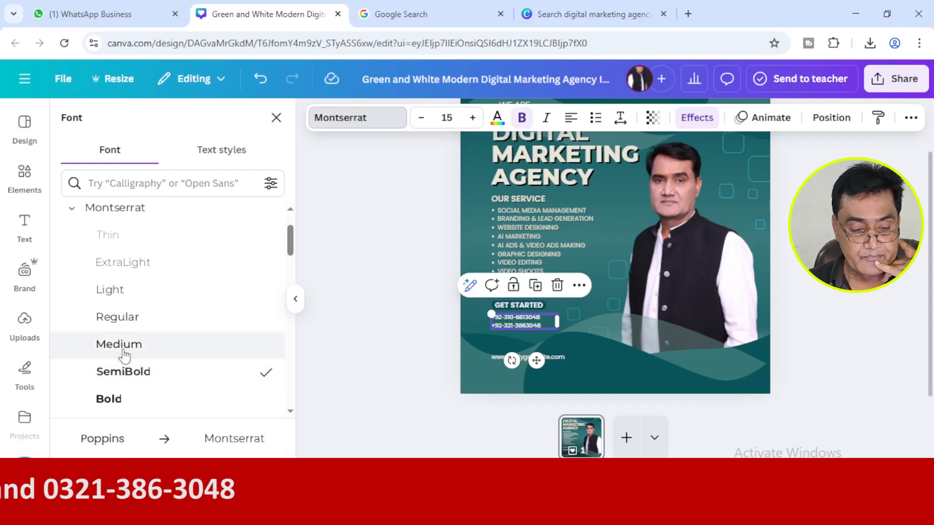
pyautogui.click(125, 317)
pyautogui.click(118, 407)
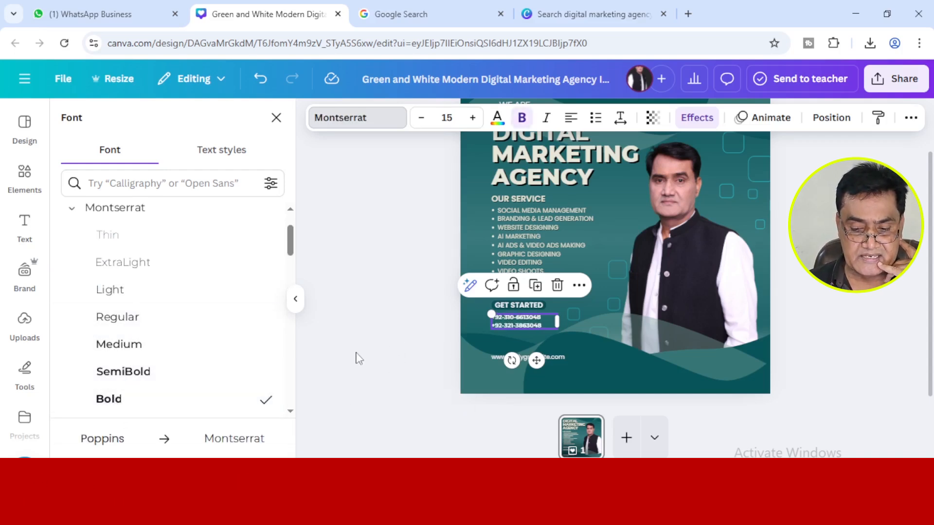
# Browse the font list for alternatives to the phone numbers' current font.
pyautogui.click(386, 342)
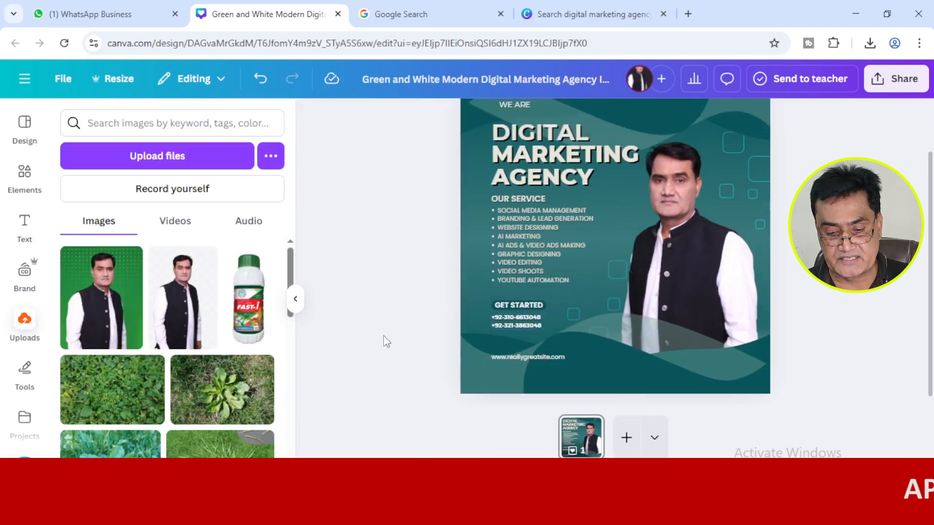
pyautogui.click(527, 327)
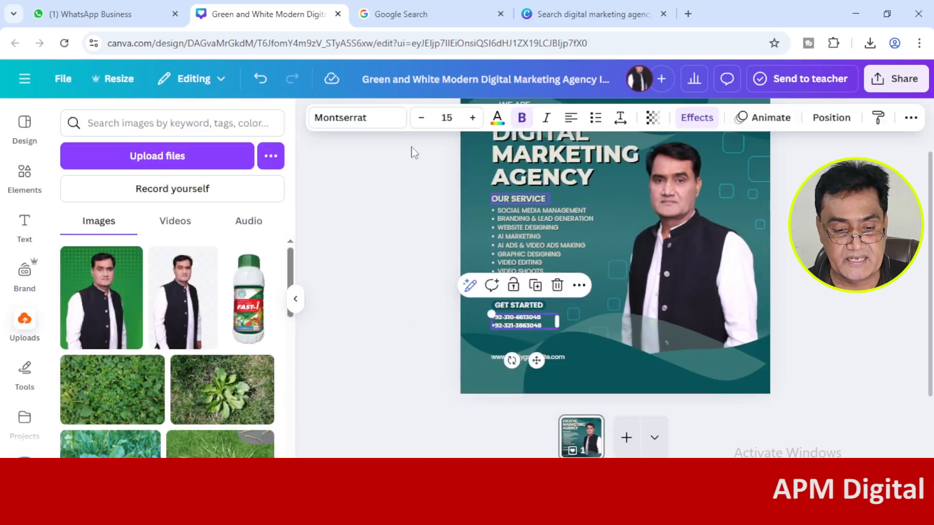
pyautogui.click(357, 119)
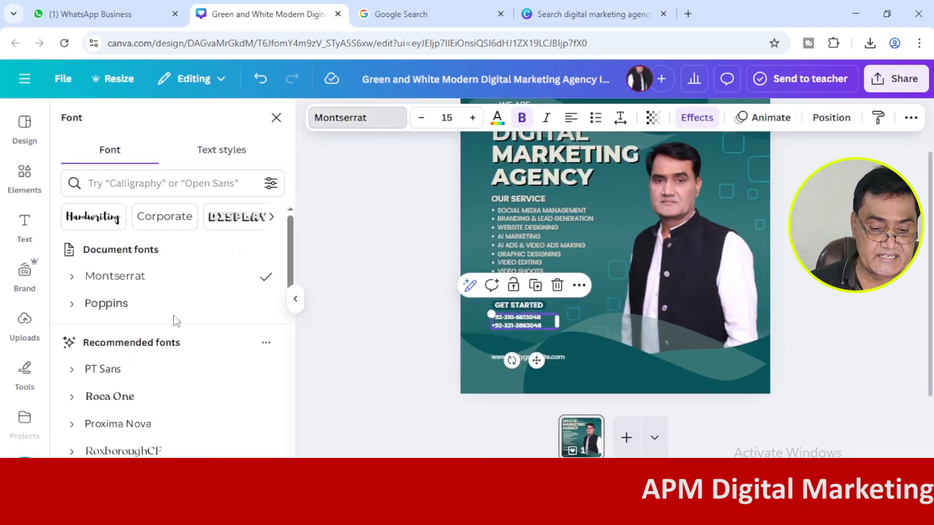
pyautogui.scroll(-3, 243, 302)
pyautogui.scroll(-15, 255, 288)
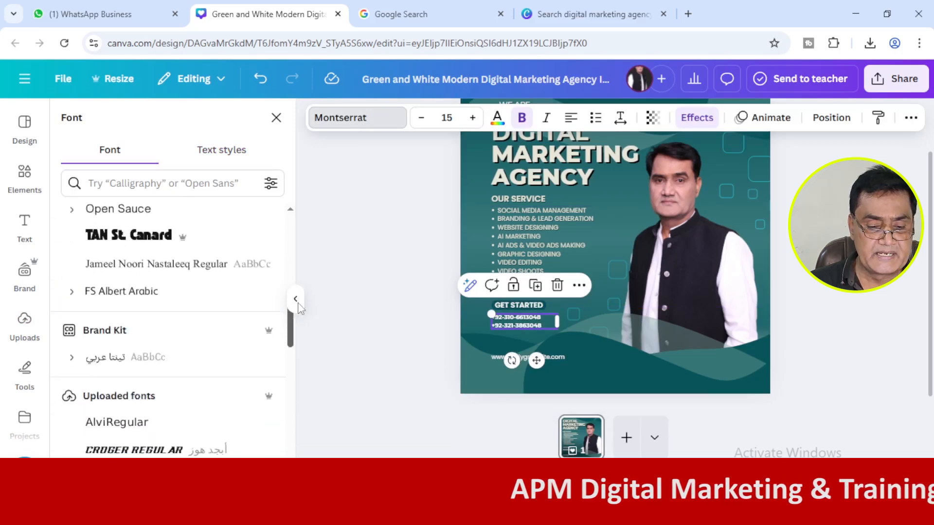
pyautogui.moveTo(299, 447); pyautogui.dragTo(299, 229)
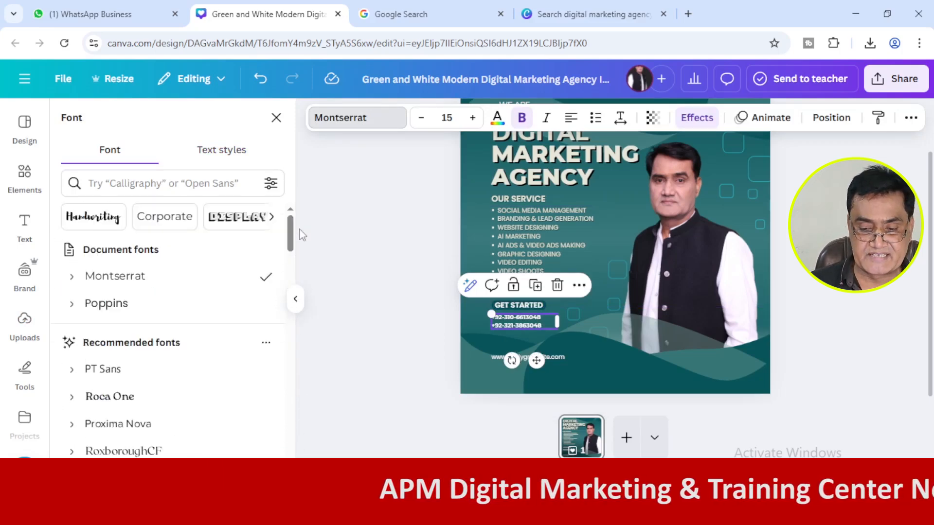
pyautogui.click(370, 324)
pyautogui.click(432, 339)
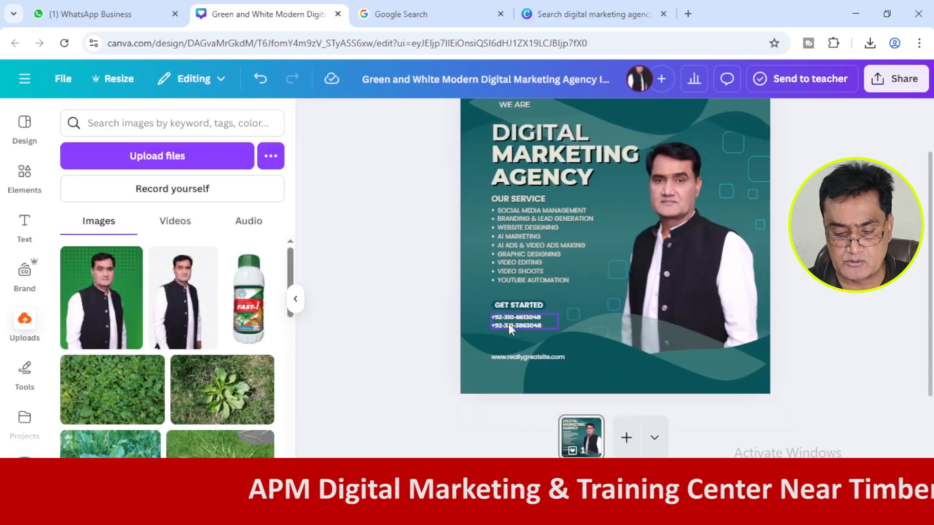
# Undo the Montserrat font changes on the phone numbers and check which font they use.
pyautogui.hotkey('ctrl', 'z')
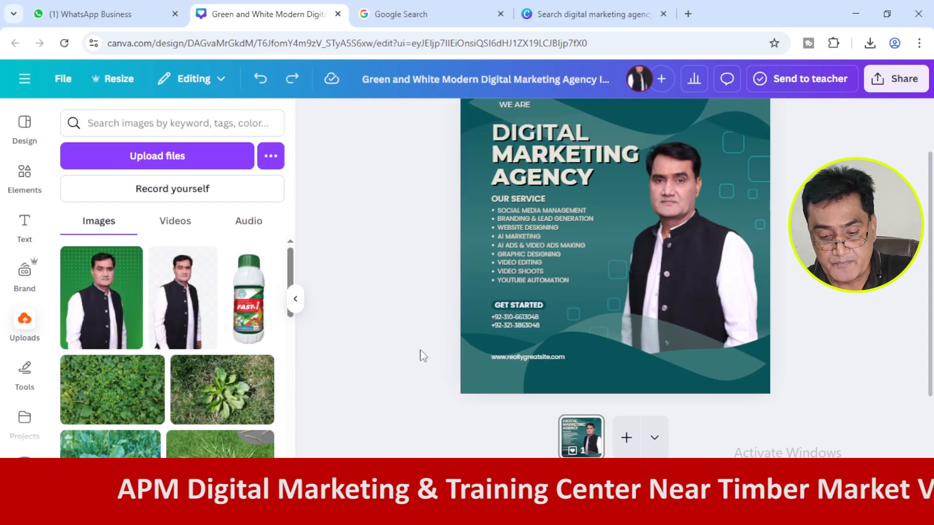
pyautogui.hotkey('ctrl', 'z')
pyautogui.hotkey('ctrl', 'z')
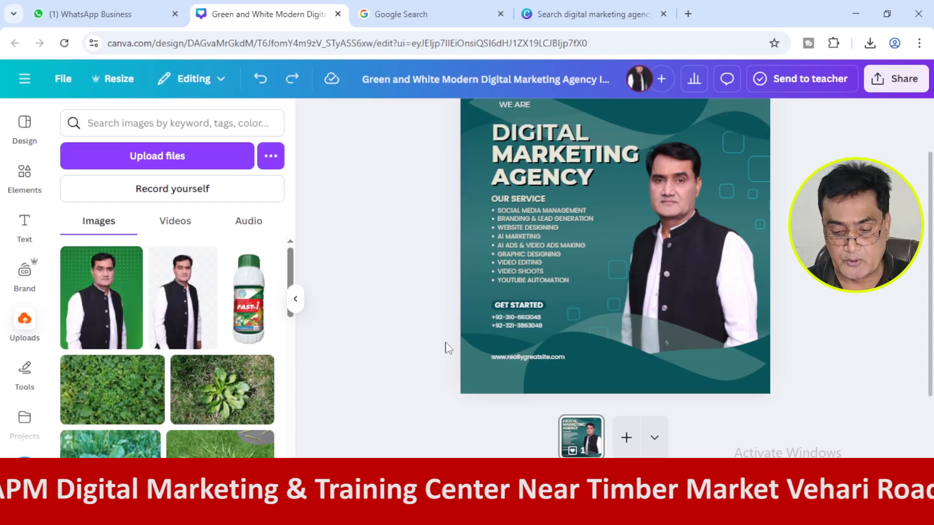
pyautogui.click(503, 319)
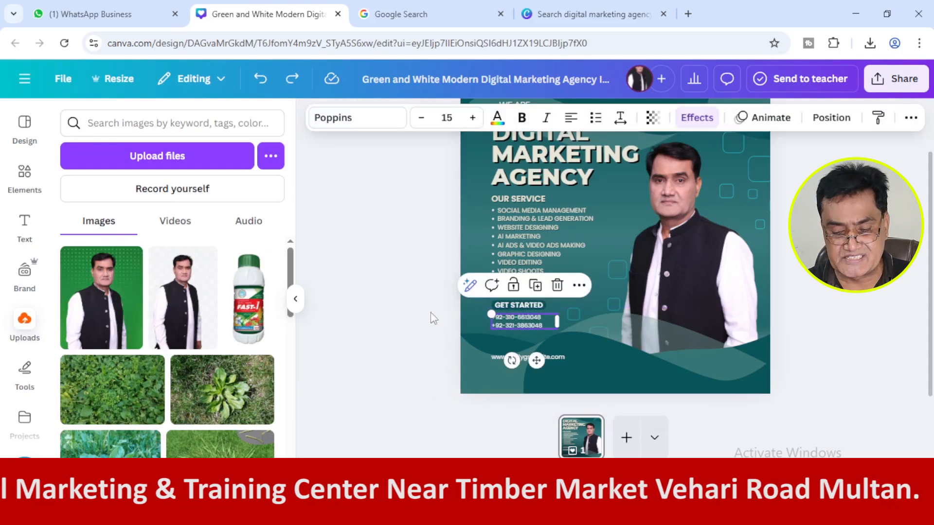
pyautogui.click(413, 327)
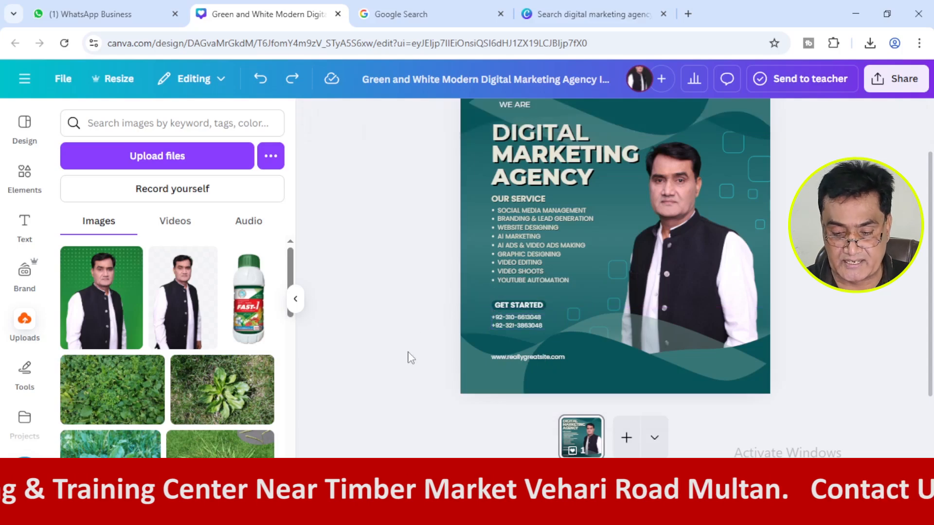
# Check the contact block in the reference post and move the placeholder website line up closer to the phone numbers.
pyautogui.click(408, 14)
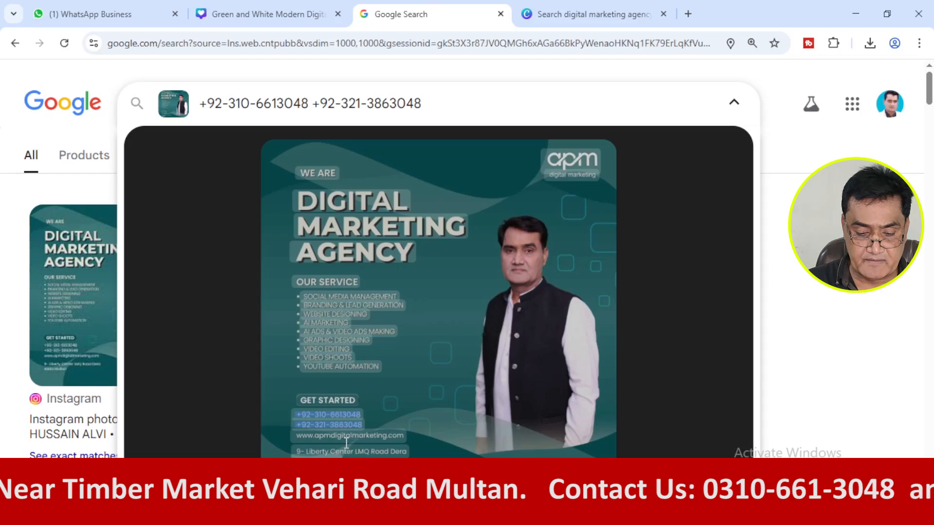
pyautogui.click(259, 36)
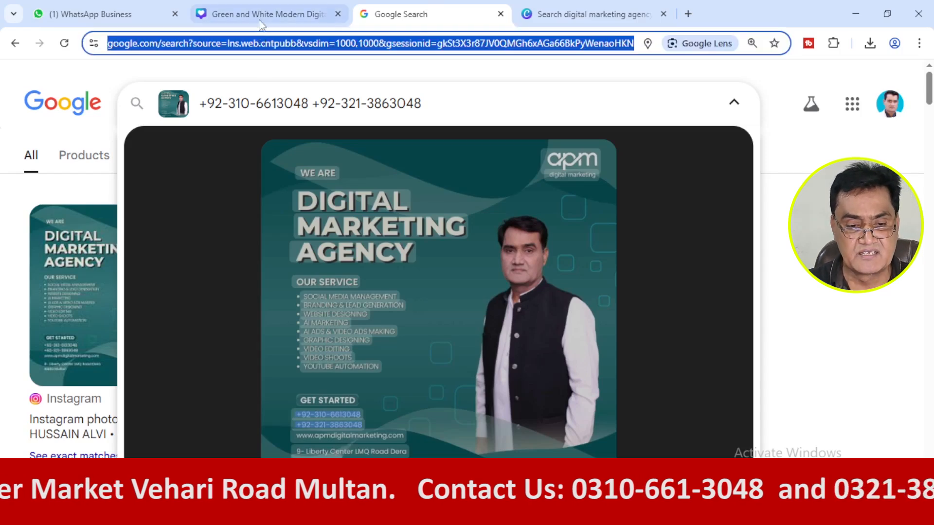
pyautogui.click(265, 14)
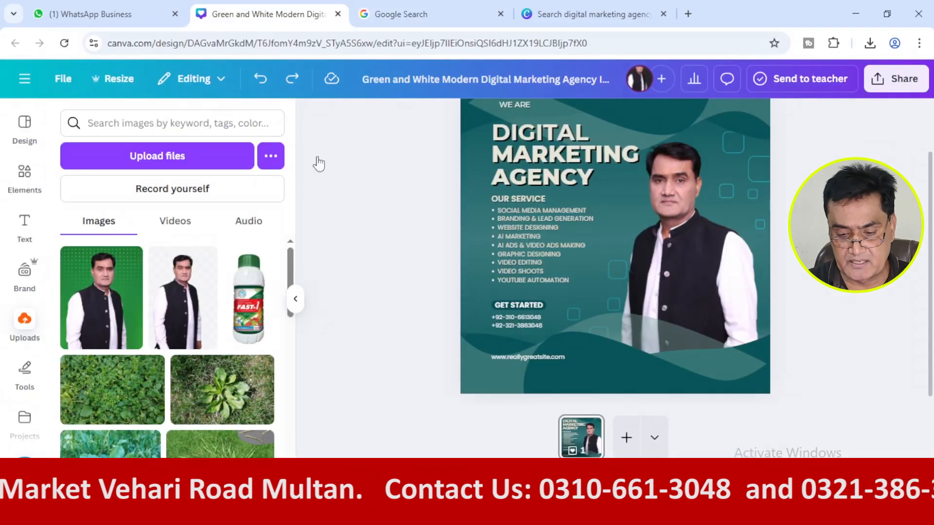
pyautogui.click(523, 357)
pyautogui.hotkey('ctrl', 'v')
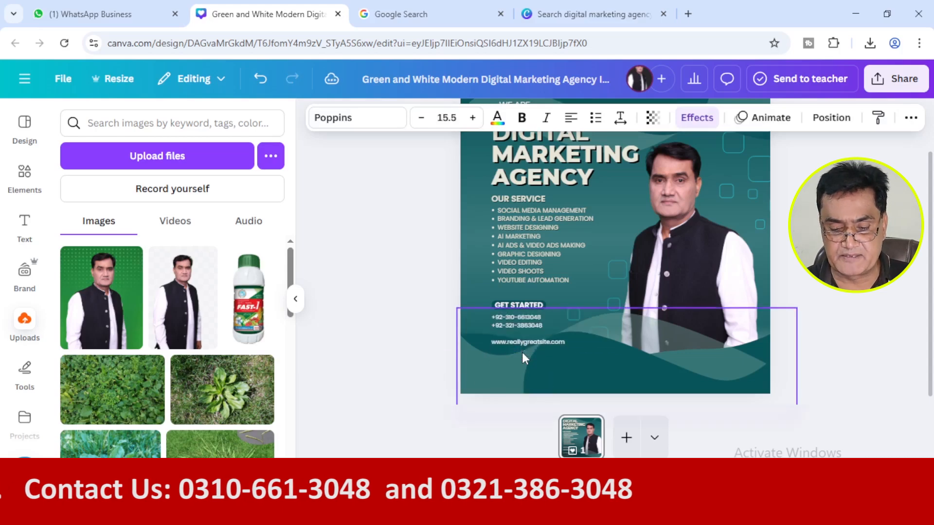
pyautogui.click(375, 346)
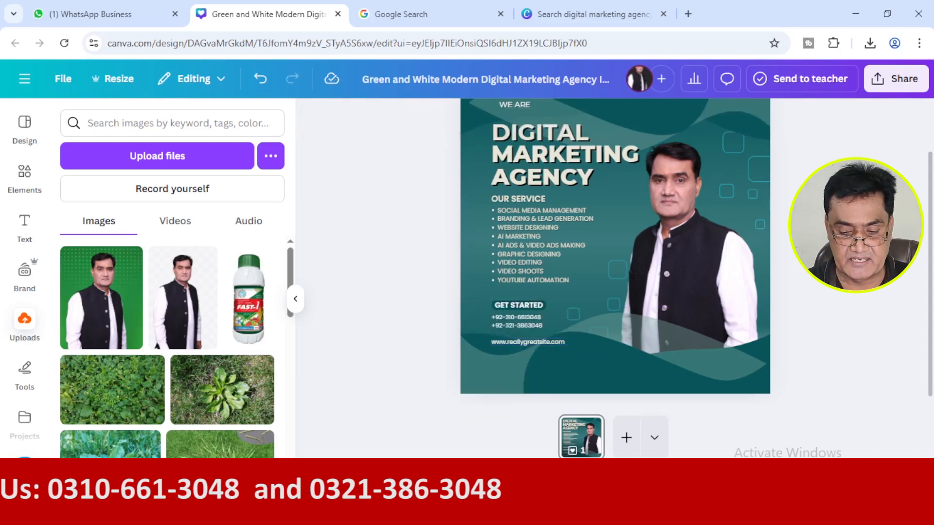
pyautogui.hotkey('alt', 'Tab')
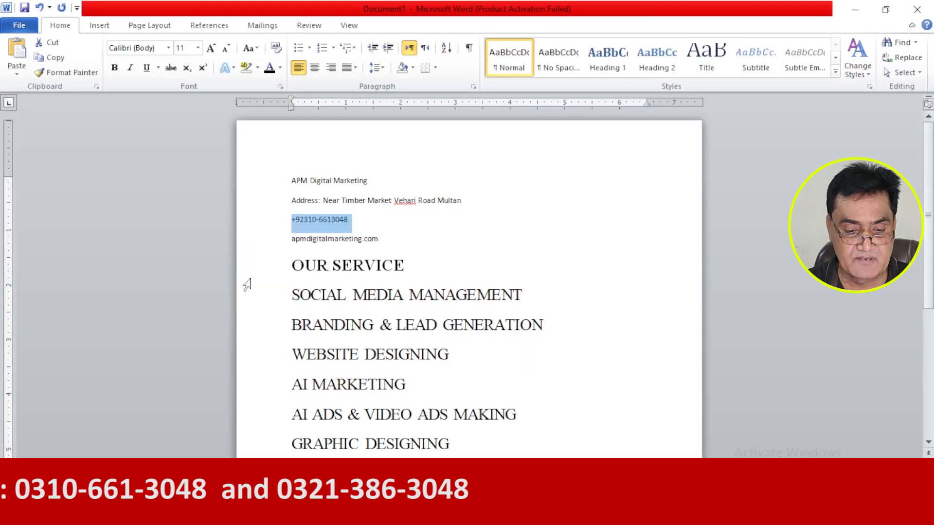
pyautogui.click(256, 242)
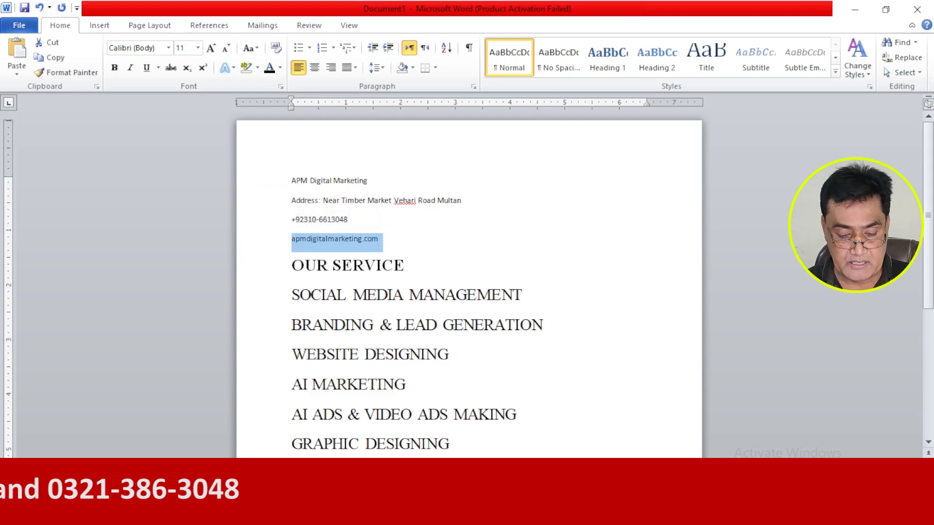
pyautogui.hotkey('alt', 'Tab')
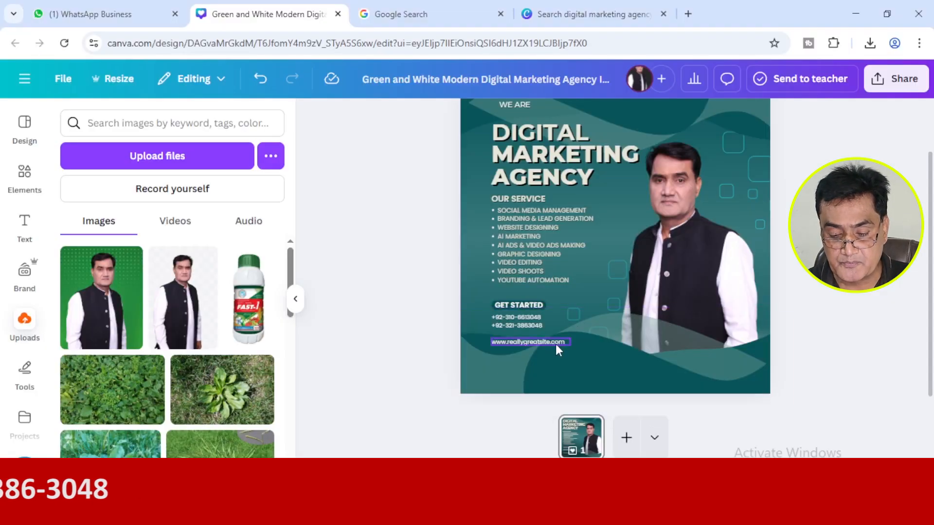
pyautogui.doubleClick(562, 341)
pyautogui.moveTo(575, 341); pyautogui.dragTo(612, 340)
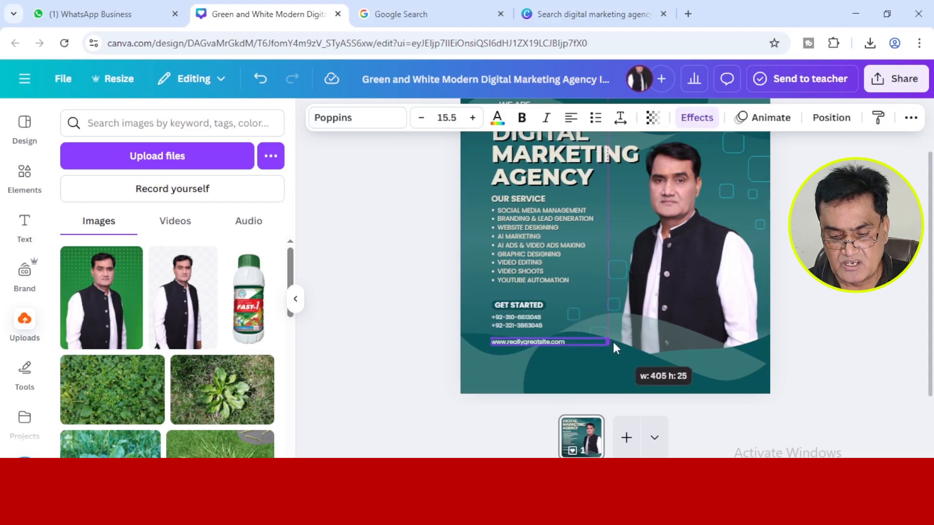
pyautogui.doubleClick(570, 341)
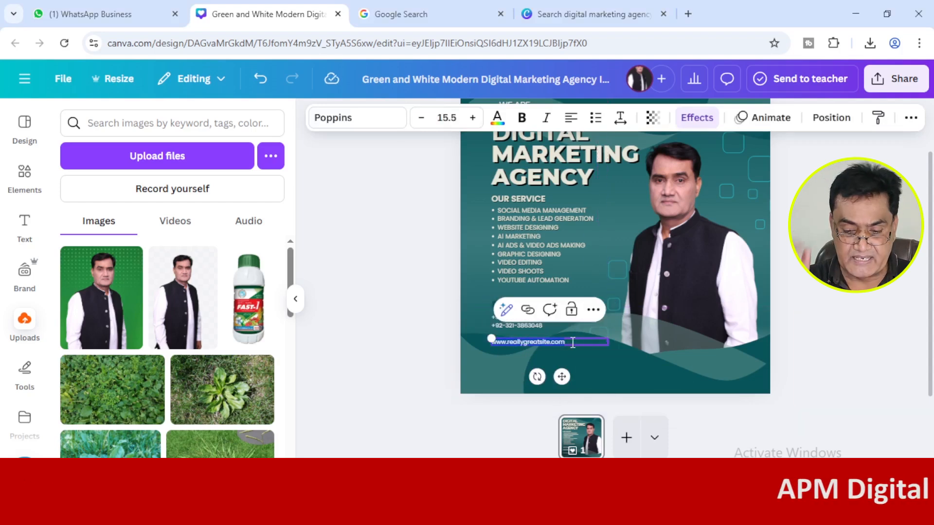
pyautogui.write('www.')
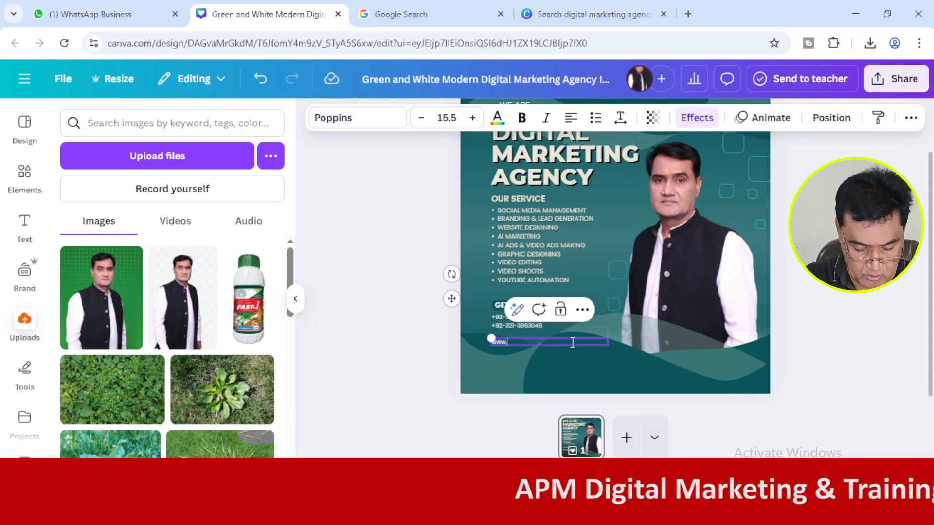
pyautogui.write('apmdigitalmarketing.com')
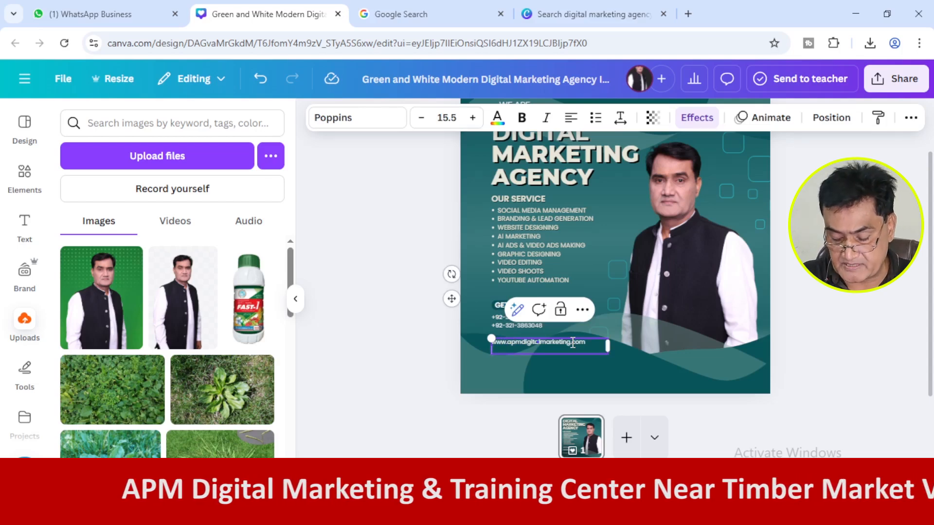
pyautogui.click(394, 340)
# Check the reference post again and copy the business address, without its "Address:" label, from the Word document.
pyautogui.click(416, 12)
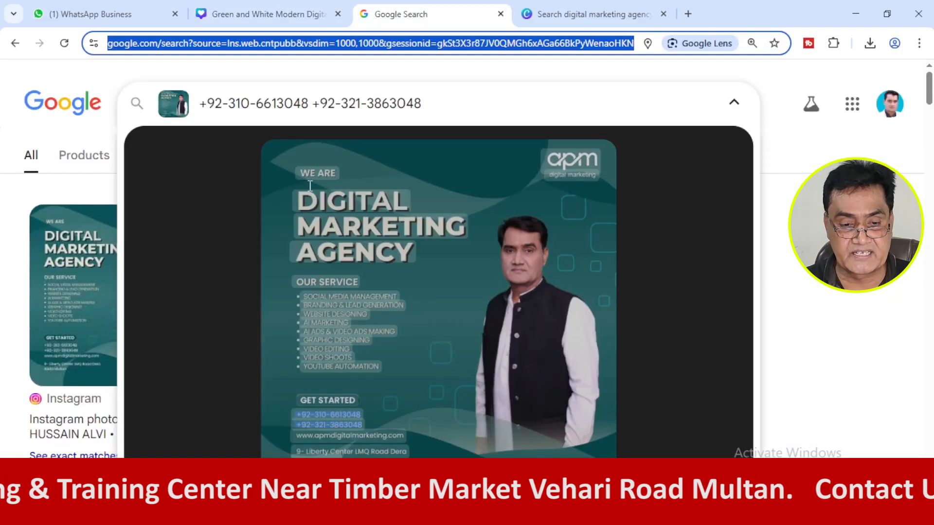
pyautogui.click(283, 15)
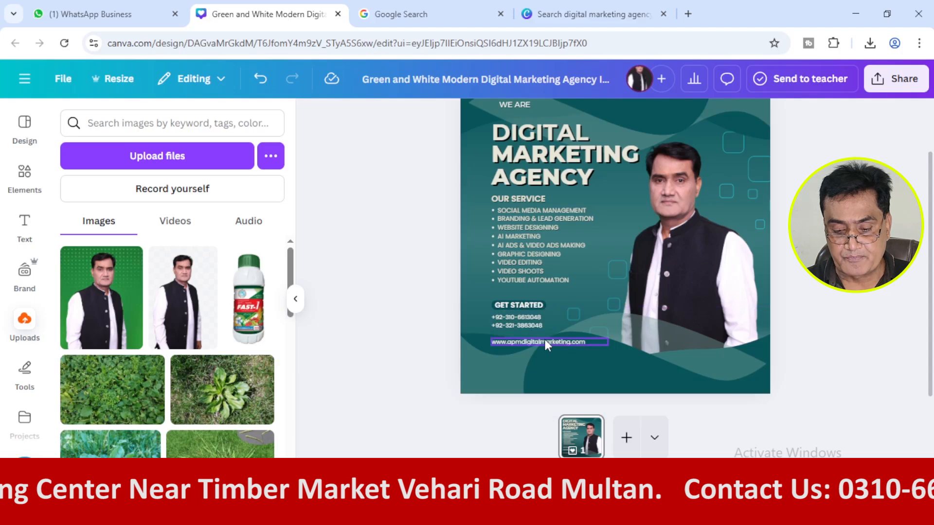
pyautogui.hotkey('alt', 'Tab')
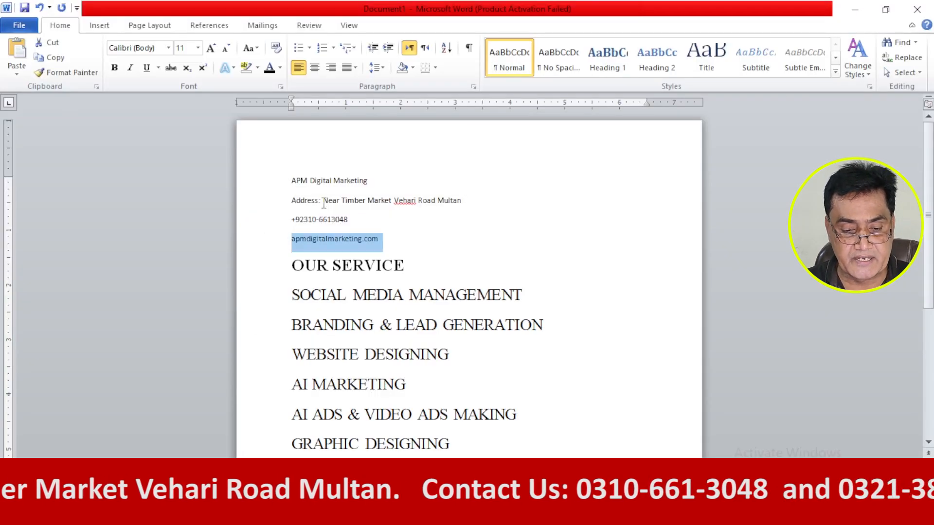
pyautogui.moveTo(323, 204); pyautogui.dragTo(352, 203)
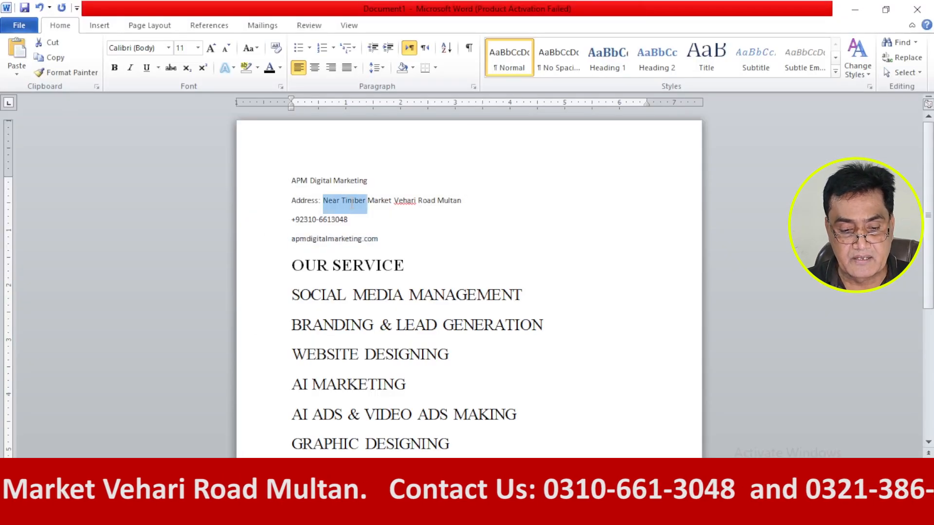
pyautogui.click(270, 209)
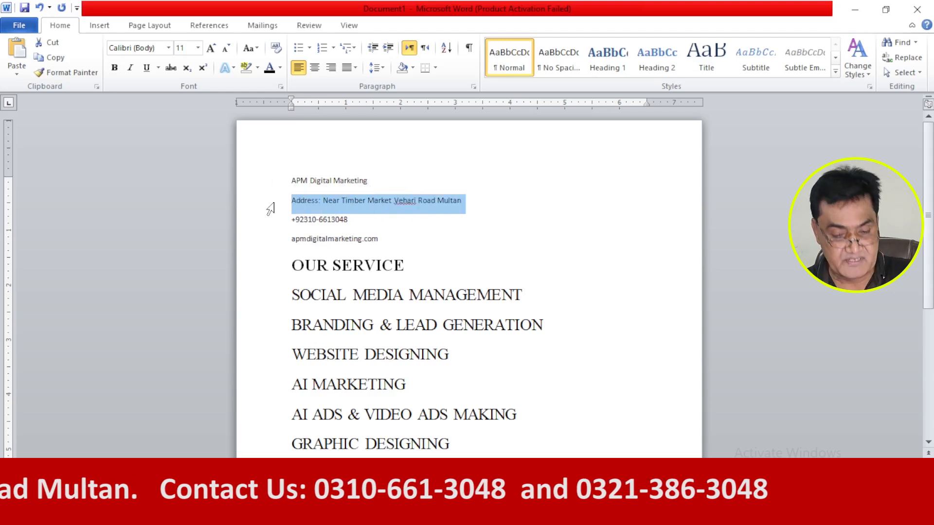
pyautogui.moveTo(322, 203); pyautogui.dragTo(461, 209)
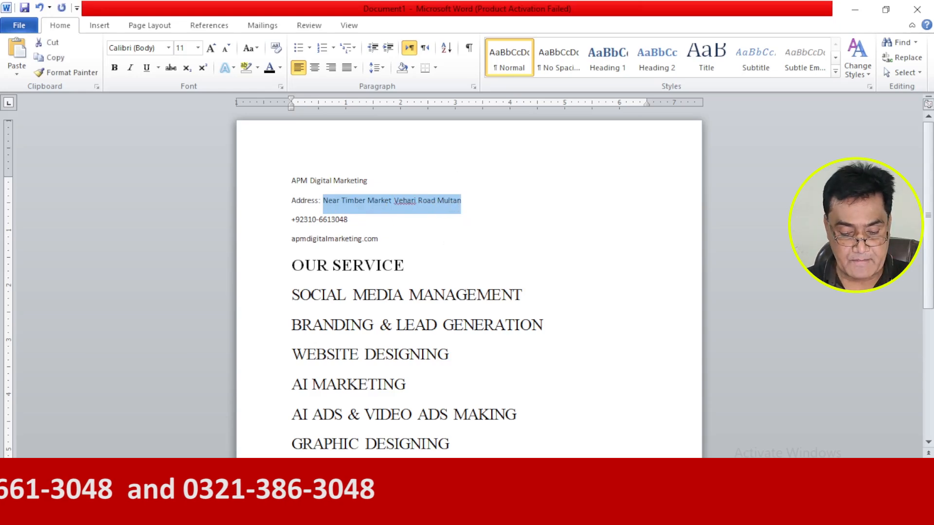
pyautogui.hotkey('alt', 'Tab')
# Replace the website text with the copied business address and narrow the text box so it wraps after "Market".
pyautogui.click(541, 344)
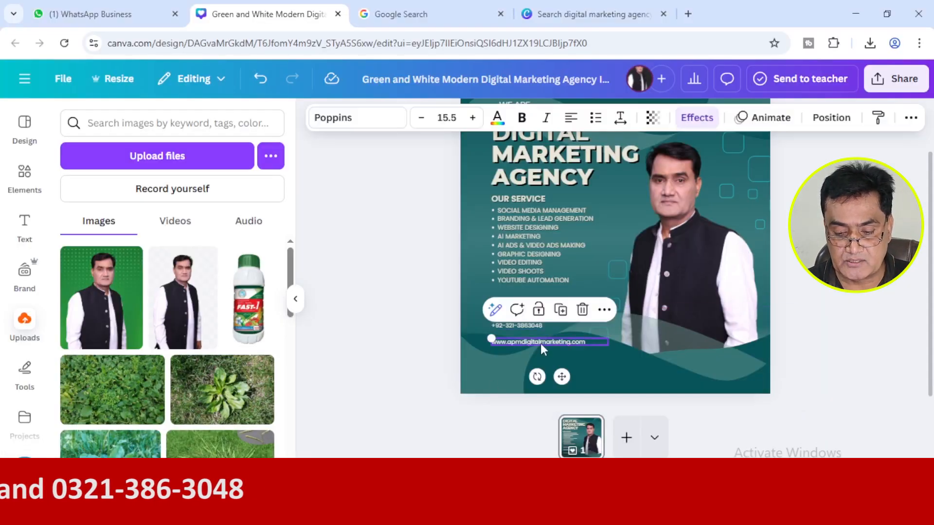
pyautogui.doubleClick(542, 342)
pyautogui.write('Near Timber Mcrket Vehari Road Multan')
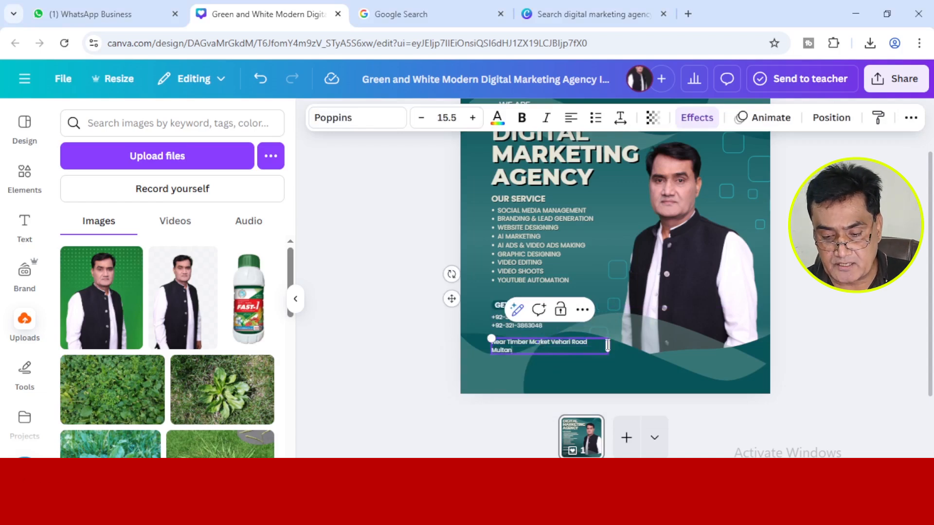
pyautogui.moveTo(607, 348); pyautogui.dragTo(561, 351)
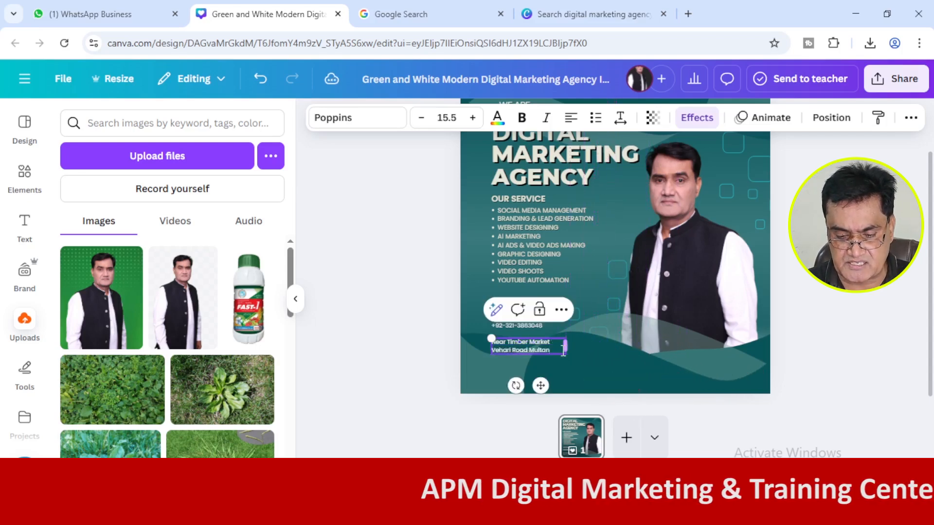
pyautogui.click(404, 362)
# Nudge the business address text to the right, keeping it at the same height below the phone numbers.
pyautogui.click(506, 343)
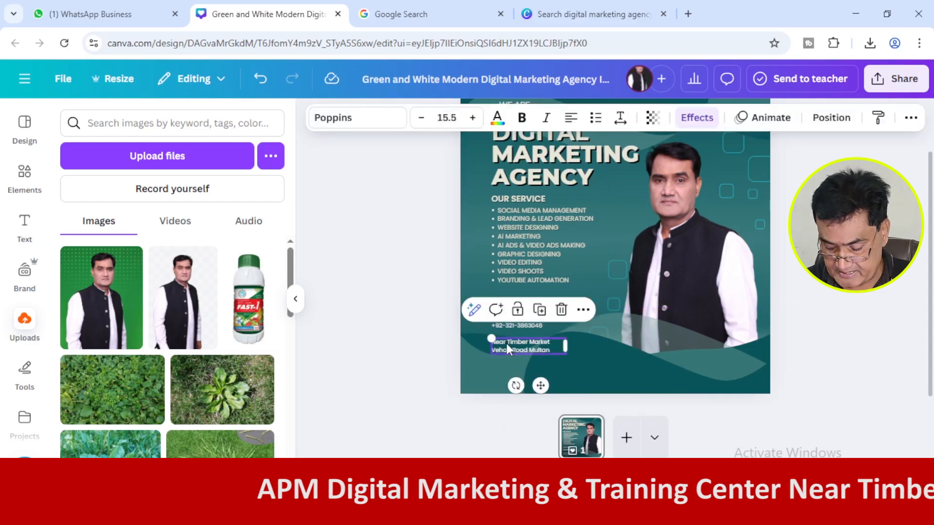
pyautogui.press('Right')
pyautogui.press('Right')
pyautogui.press('Right')
pyautogui.press('Right')
pyautogui.press('Right')
pyautogui.press('Right')
pyautogui.press('Right')
pyautogui.press('Right')
pyautogui.press('Right')
pyautogui.press('Right')
pyautogui.press('Right')
pyautogui.press('Right')
pyautogui.press('Right')
pyautogui.press('Right')
pyautogui.press('Right')
pyautogui.press('Right')
pyautogui.press('Right')
pyautogui.press('Right')
pyautogui.press('Right')
pyautogui.press('Right')
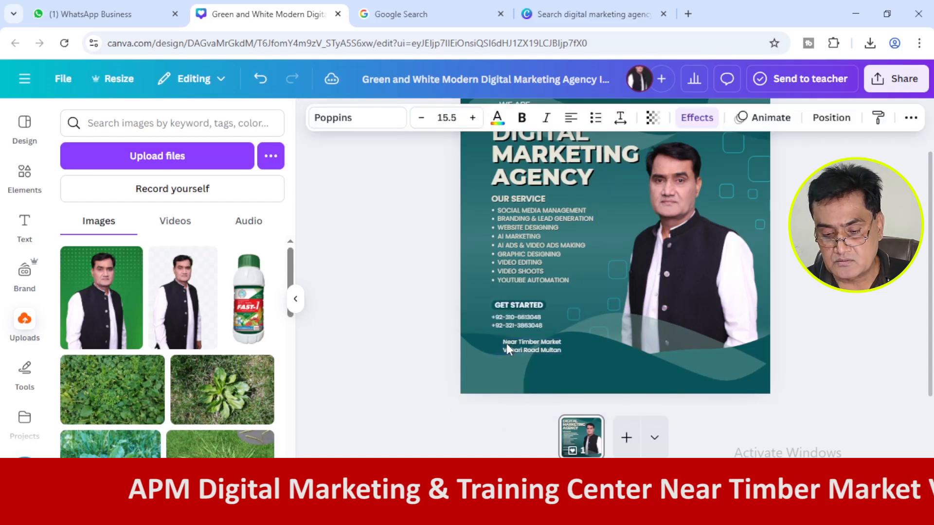
pyautogui.press('Right')
pyautogui.press('Right')
pyautogui.press('Right')
pyautogui.press('Right')
pyautogui.press('Right')
pyautogui.press('Right')
pyautogui.press('Right')
pyautogui.press('Right')
pyautogui.press('Right')
pyautogui.press('Right')
pyautogui.press('Right')
pyautogui.press('Right')
pyautogui.press('Right')
pyautogui.press('Right')
pyautogui.press('Right')
pyautogui.press('Right')
pyautogui.press('Right')
pyautogui.press('Right')
pyautogui.press('Right')
pyautogui.press('Right')
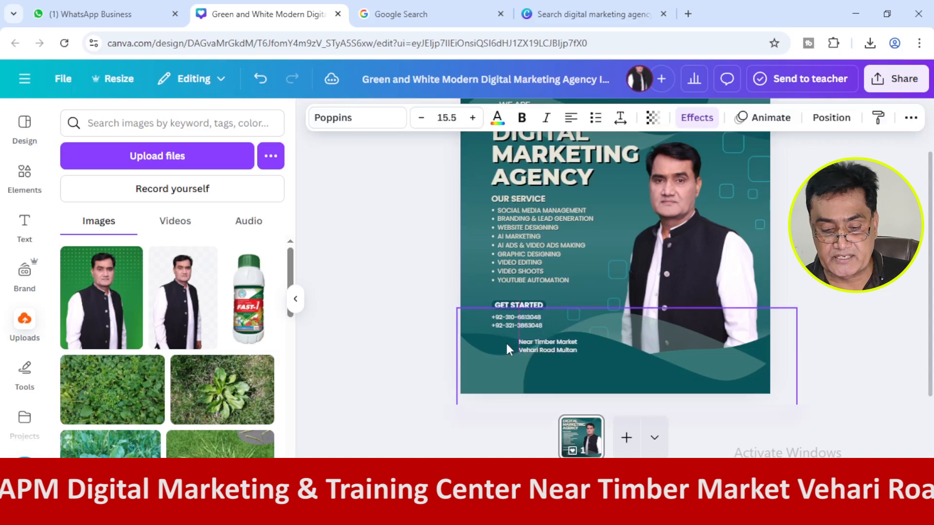
pyautogui.click(422, 364)
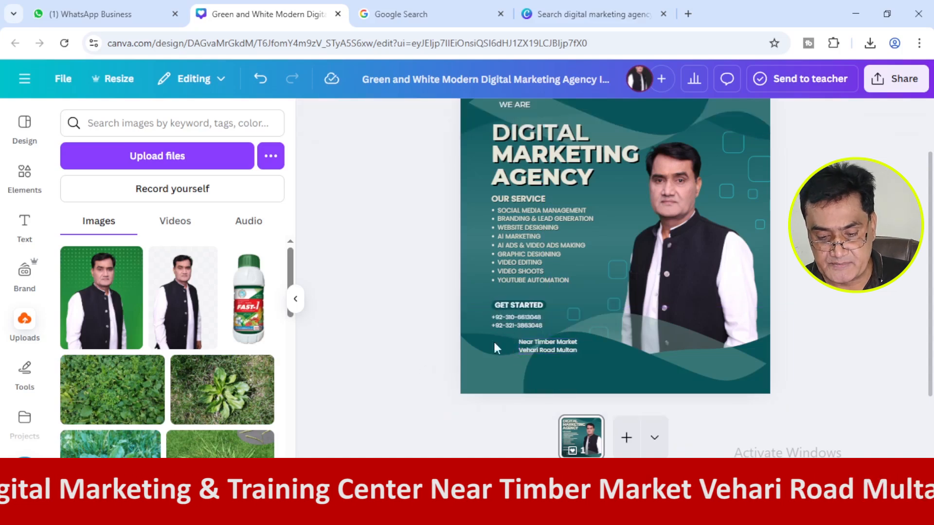
pyautogui.click(523, 303)
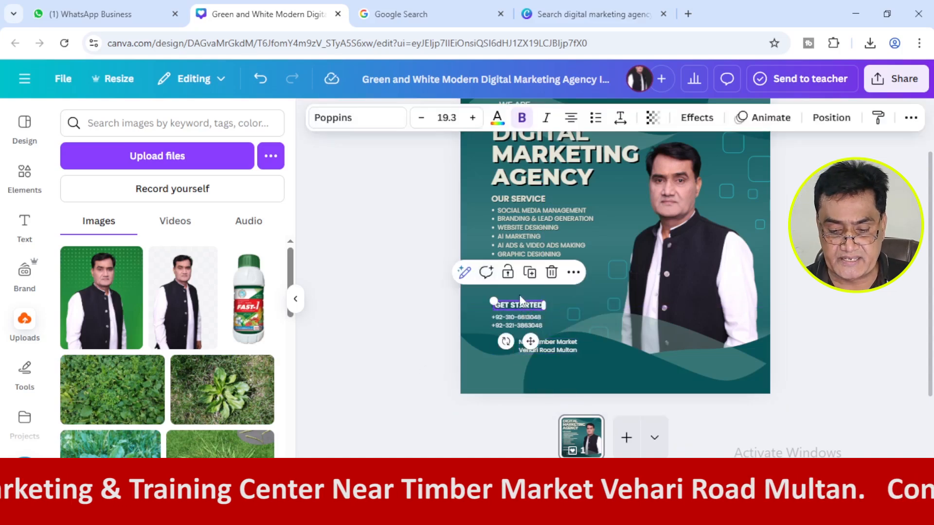
pyautogui.click(430, 337)
pyautogui.click(515, 220)
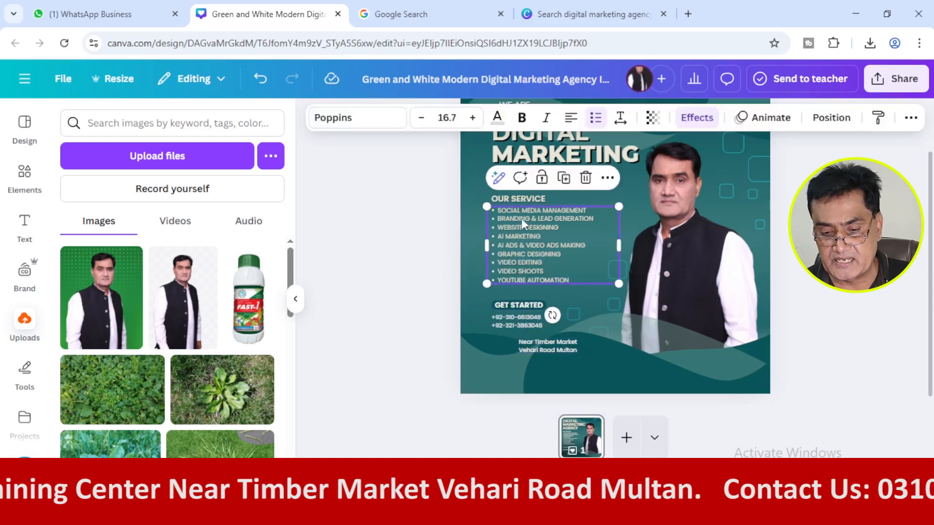
pyautogui.click(566, 180)
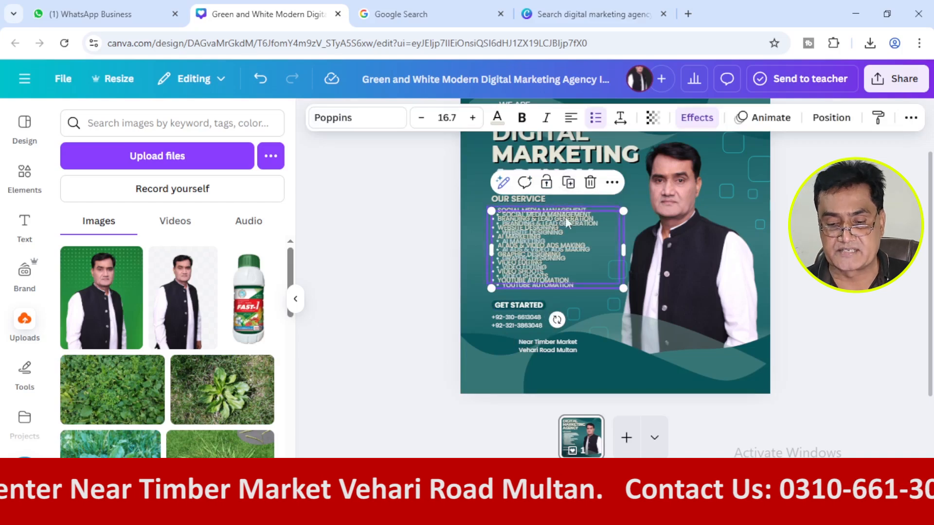
pyautogui.click(590, 183)
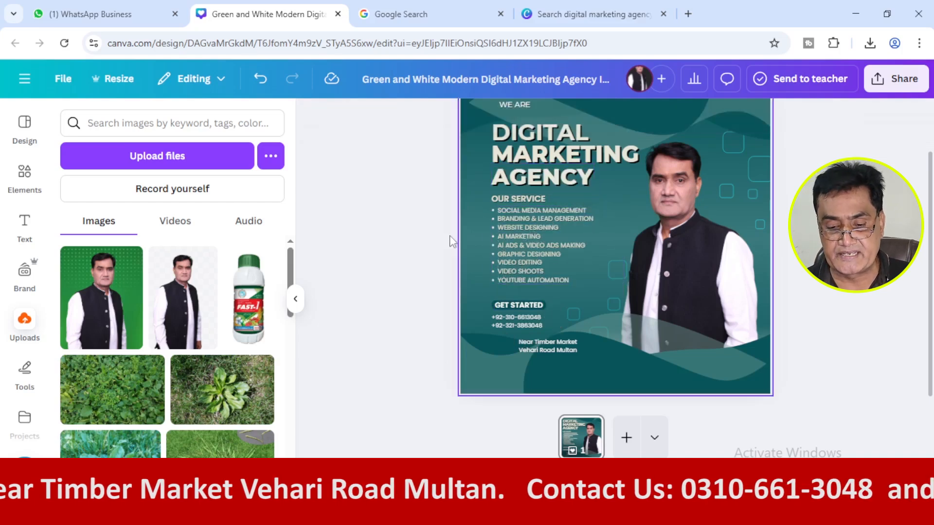
# Duplicate the "GET STARTED" heading and place the copy below the phone numbers, aligned with their left edge.
pyautogui.click(516, 307)
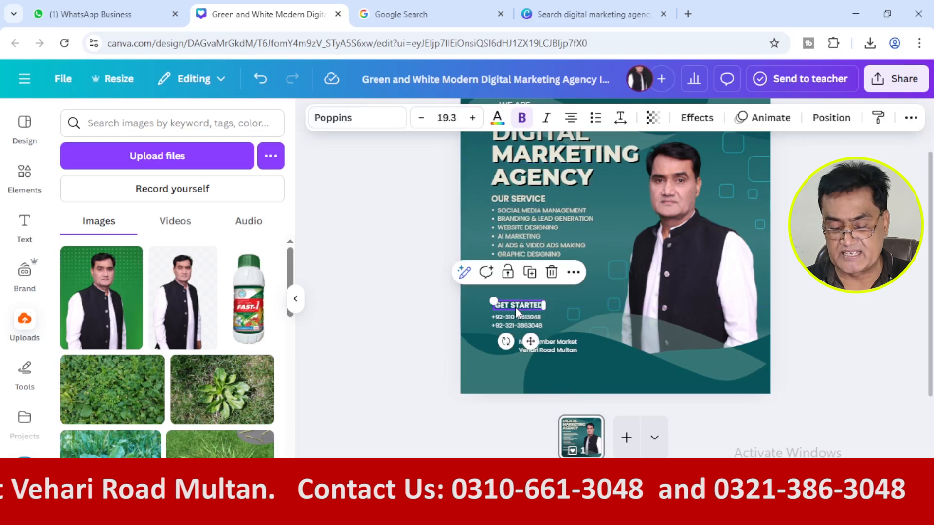
pyautogui.click(529, 272)
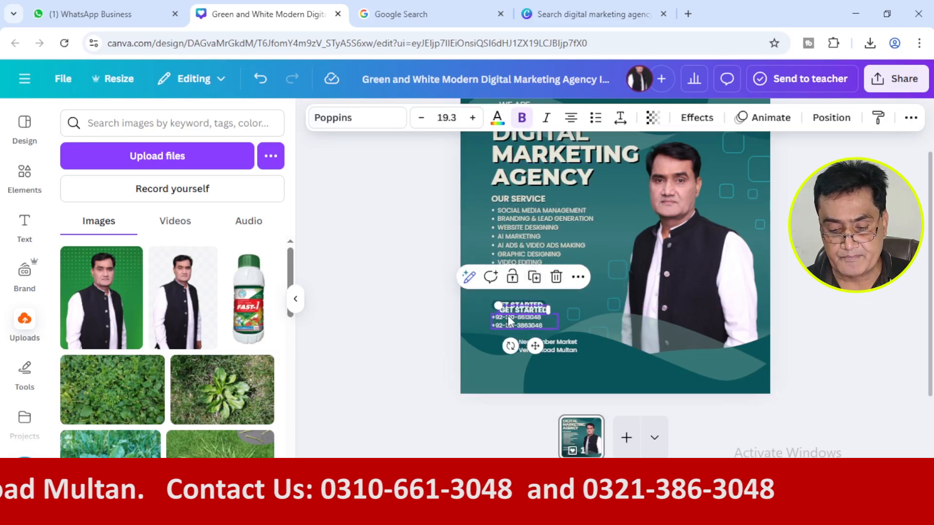
pyautogui.moveTo(509, 321); pyautogui.dragTo(514, 344)
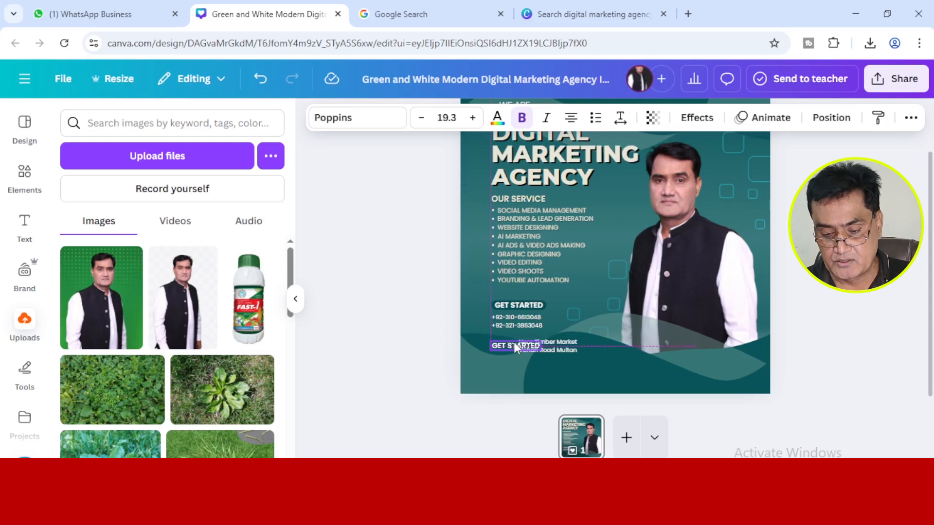
pyautogui.moveTo(514, 342); pyautogui.dragTo(513, 343)
# Move the business address text clear of the copied heading on its right and change the heading's text to "ADDESS:".
pyautogui.click(565, 345)
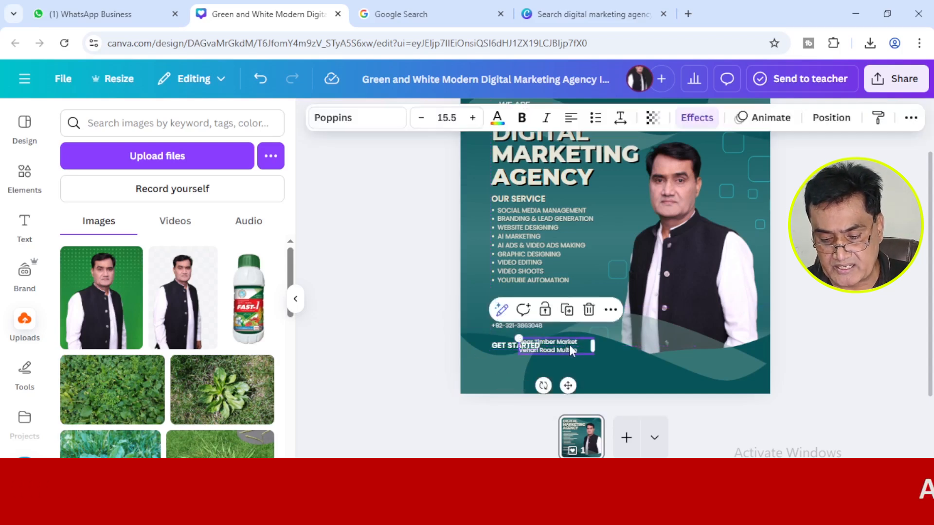
pyautogui.moveTo(570, 349); pyautogui.dragTo(622, 342)
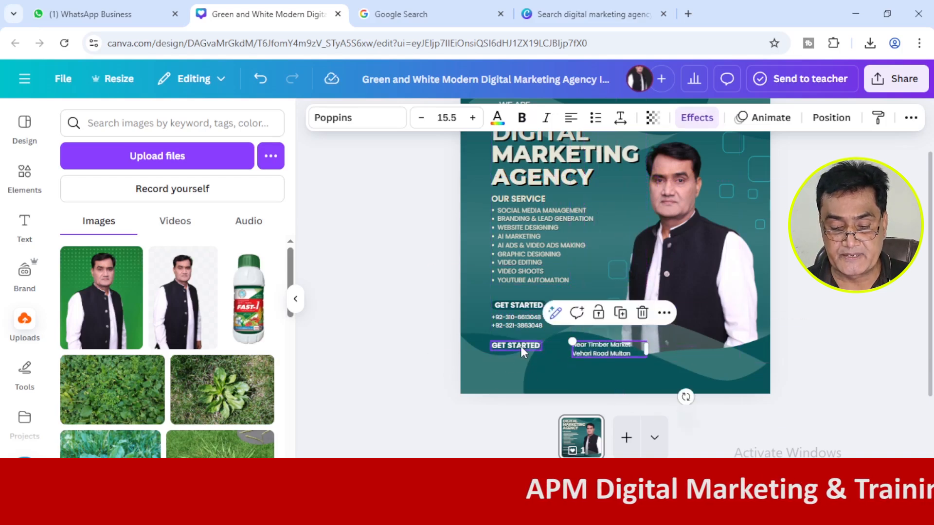
pyautogui.doubleClick(521, 346)
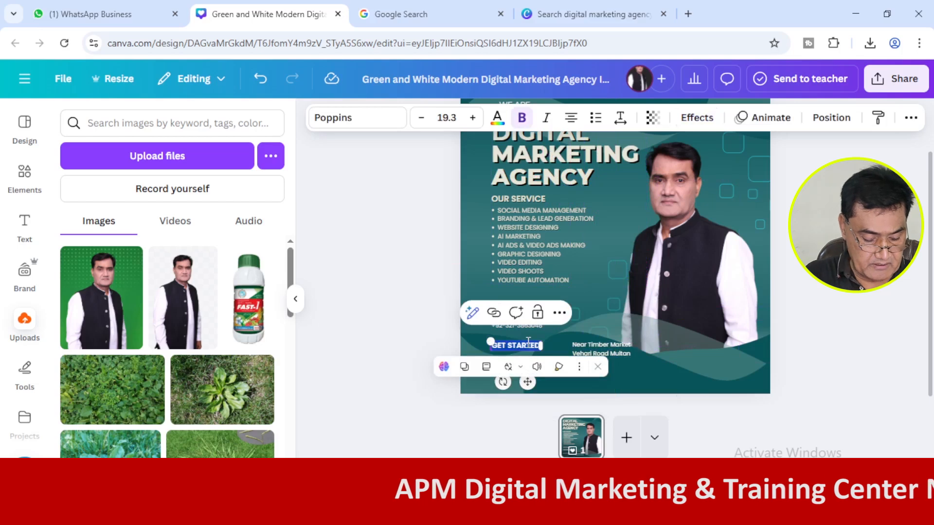
pyautogui.write('ADDESS')
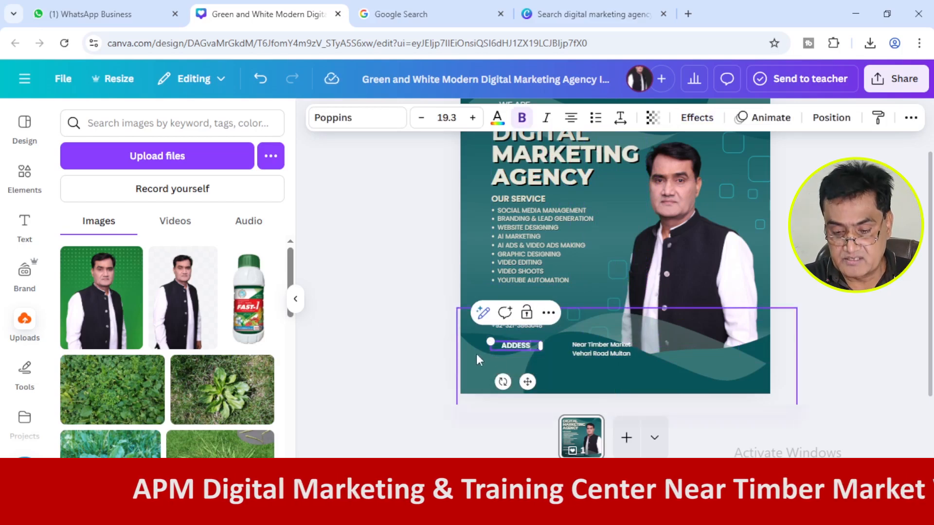
pyautogui.write(':')
pyautogui.click(416, 367)
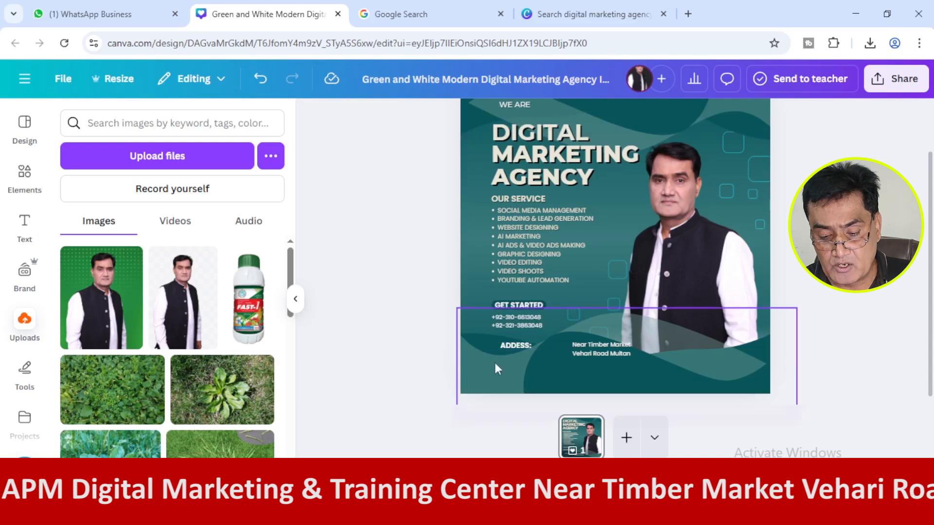
# Left-align the "ADDESS:" heading and move the business address text directly below it, aligned with its left edge.
pyautogui.click(510, 348)
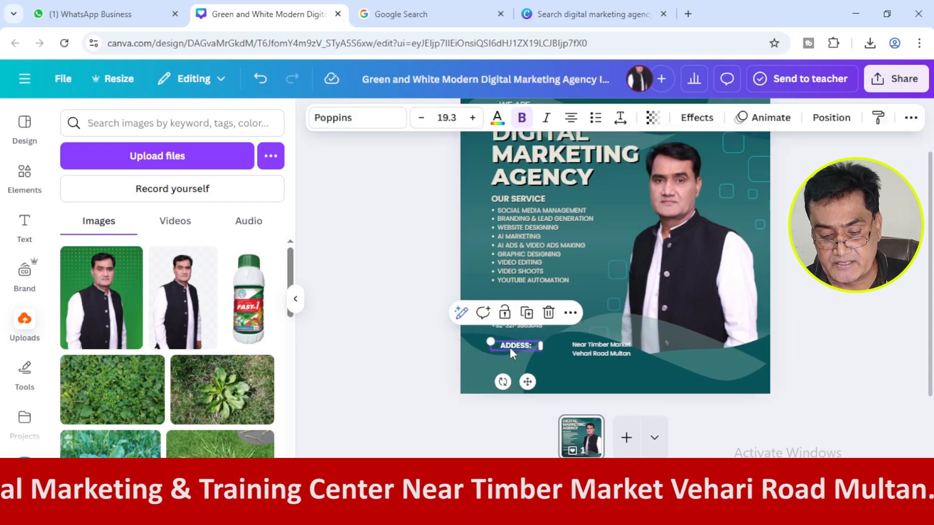
pyautogui.moveTo(509, 347); pyautogui.dragTo(510, 349)
pyautogui.click(511, 353)
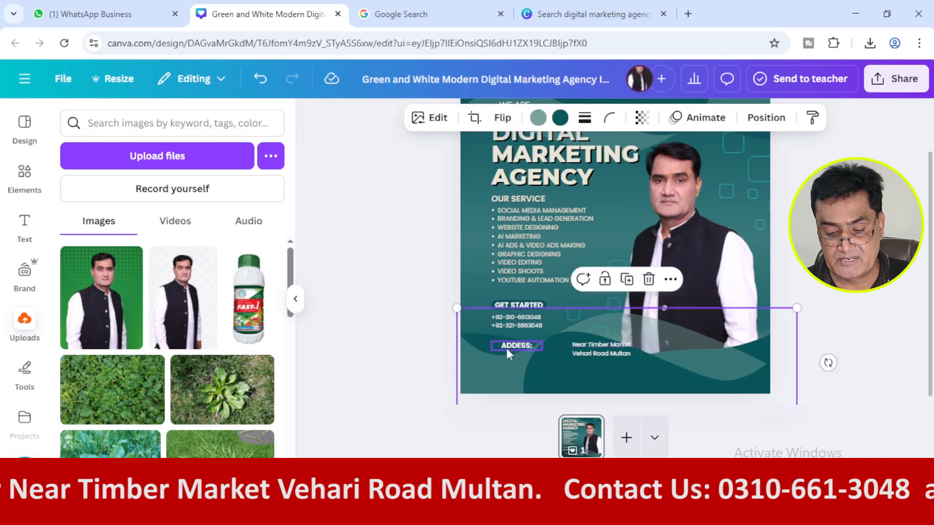
pyautogui.click(390, 354)
pyautogui.click(506, 344)
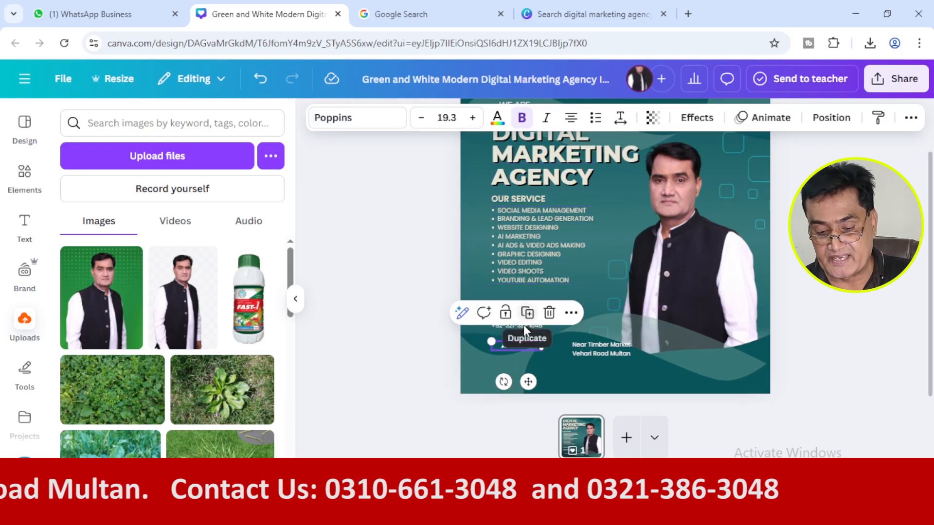
pyautogui.click(572, 127)
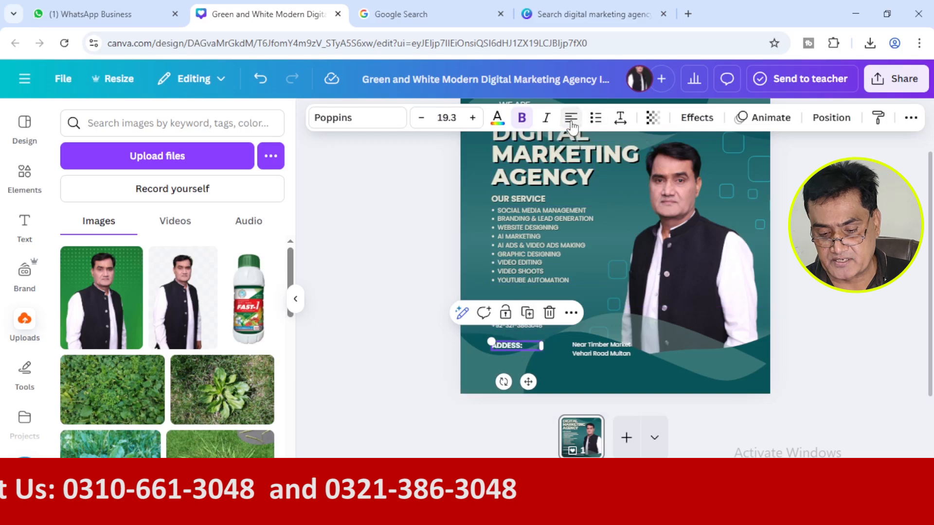
pyautogui.click(432, 359)
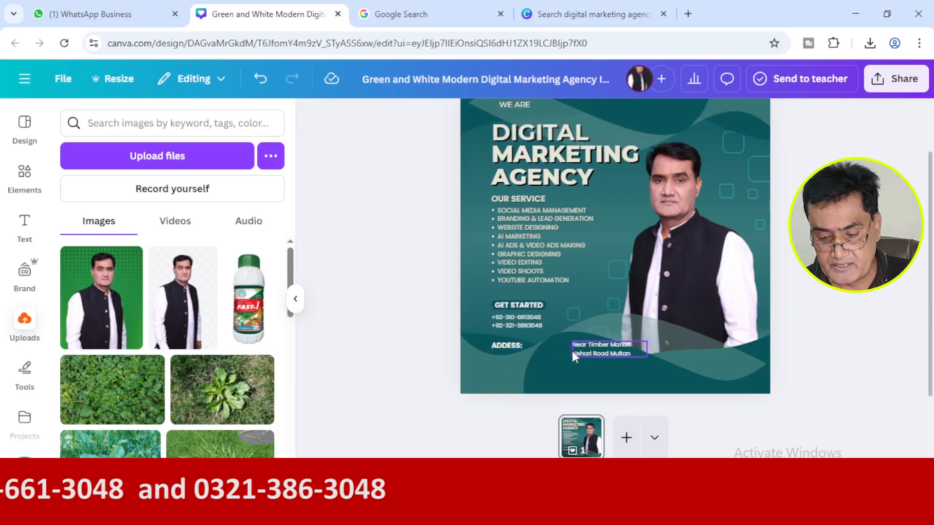
pyautogui.moveTo(584, 353); pyautogui.dragTo(504, 370)
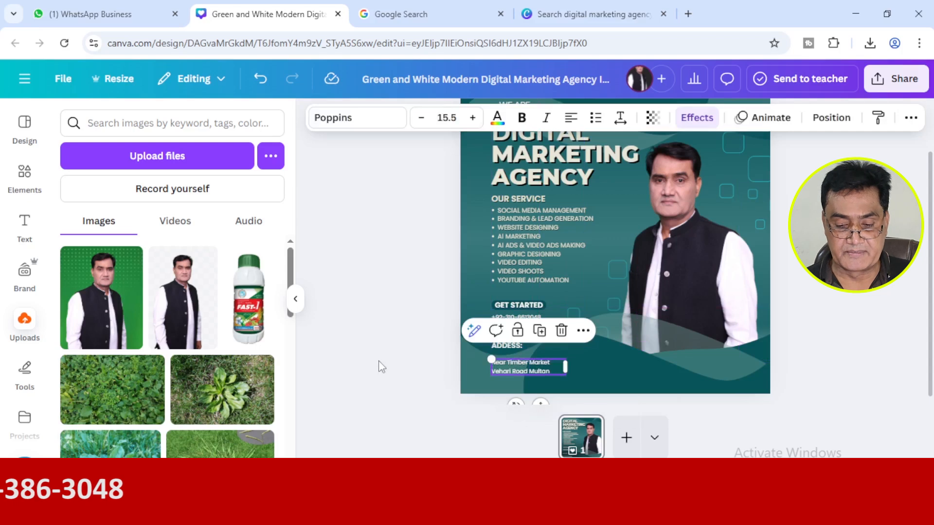
pyautogui.click(379, 361)
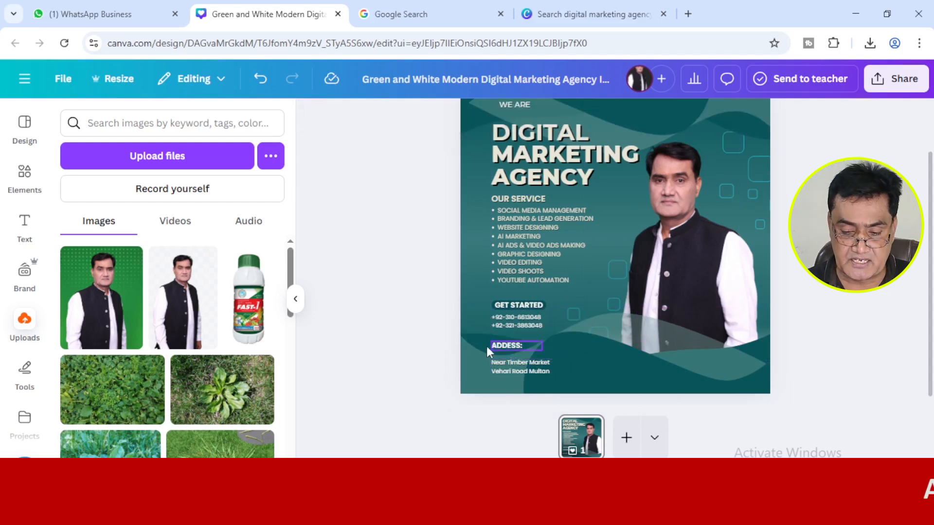
# Check the reference post, search the design elements for "address icon" and show only the graphics.
pyautogui.click(414, 10)
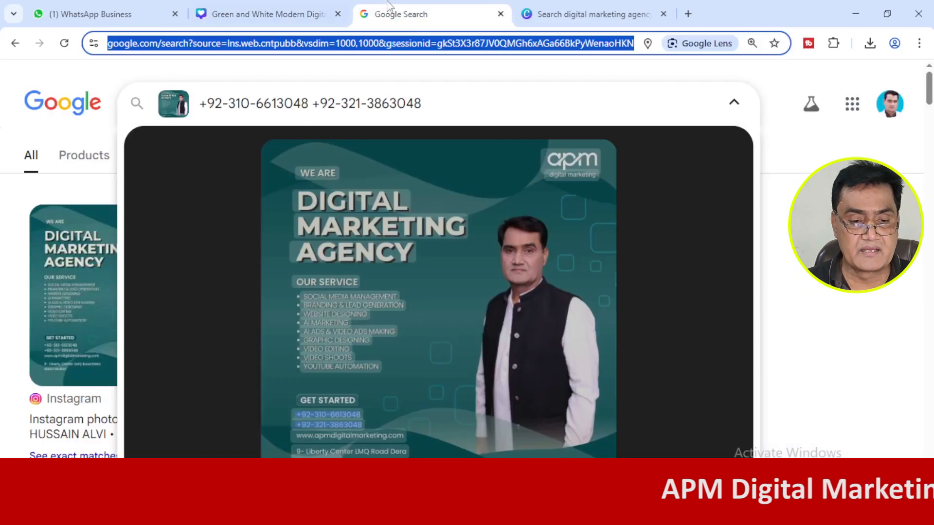
pyautogui.click(270, 14)
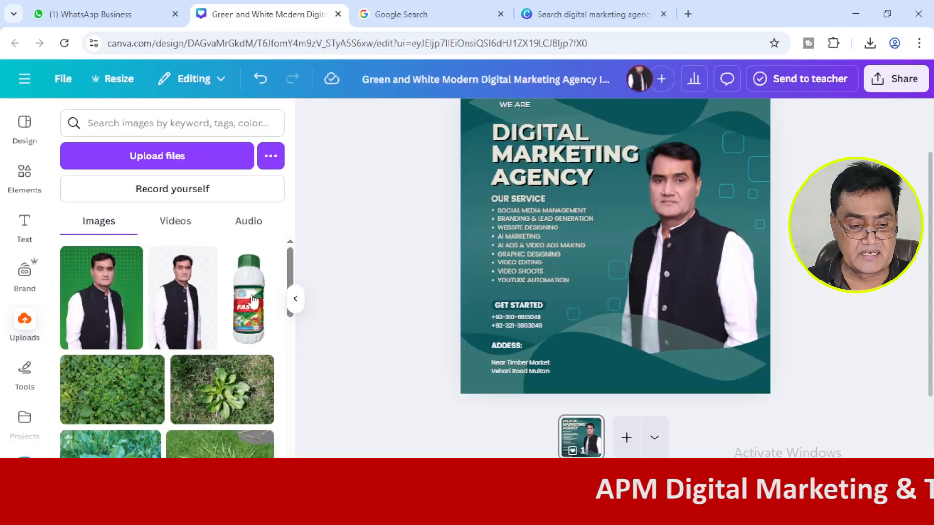
pyautogui.click(25, 194)
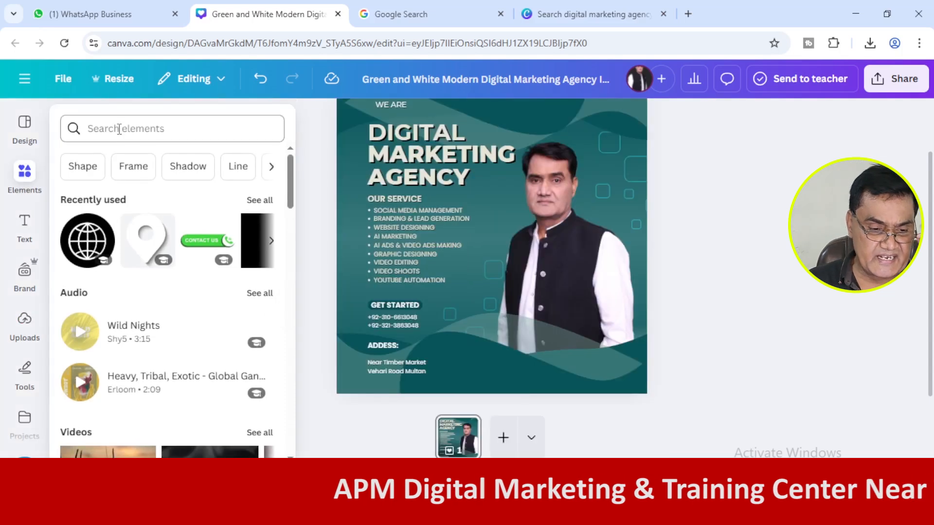
pyautogui.click(119, 127)
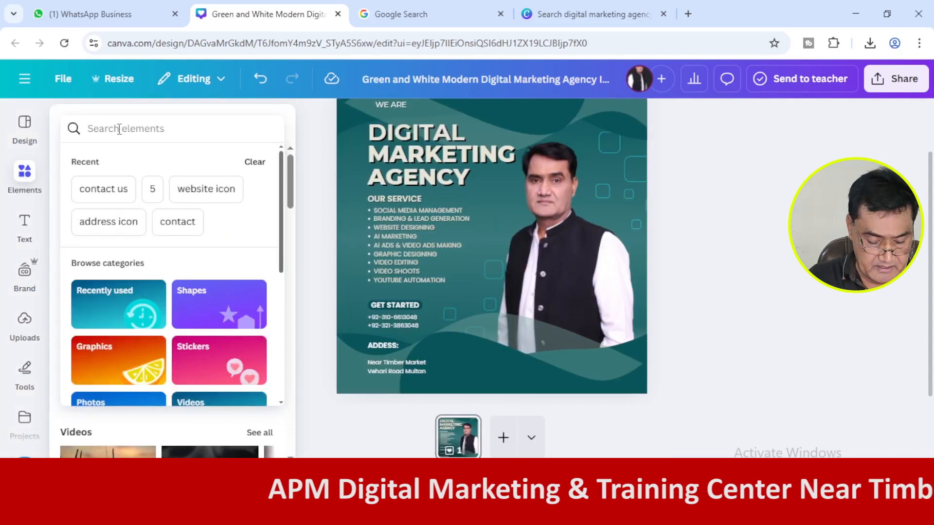
pyautogui.write('address')
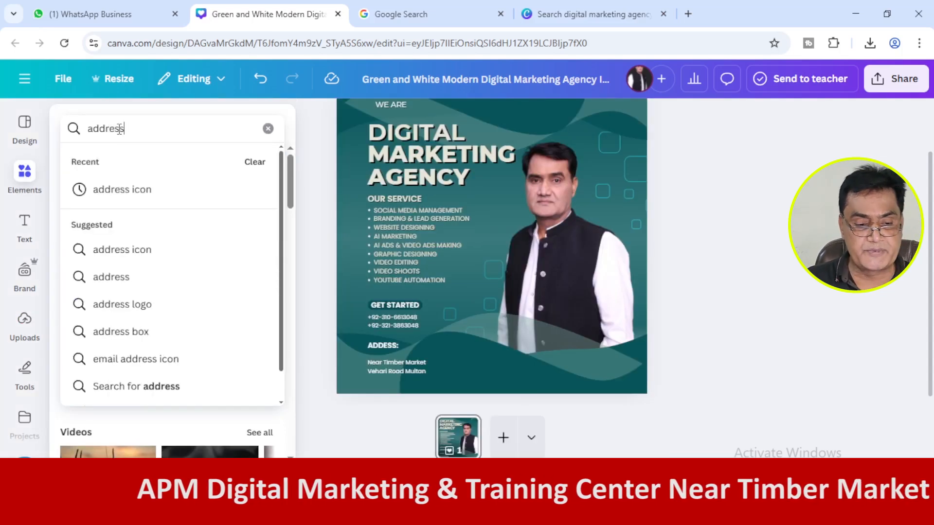
pyautogui.click(143, 194)
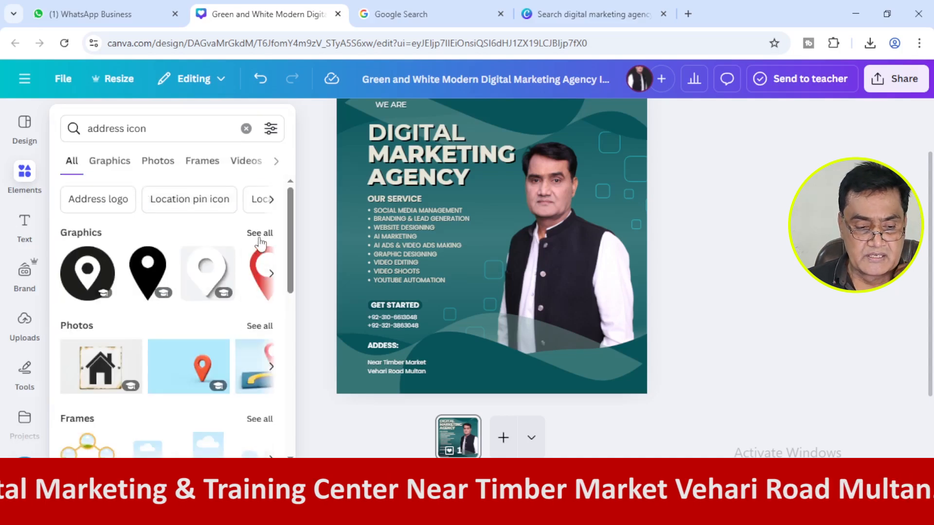
pyautogui.click(261, 242)
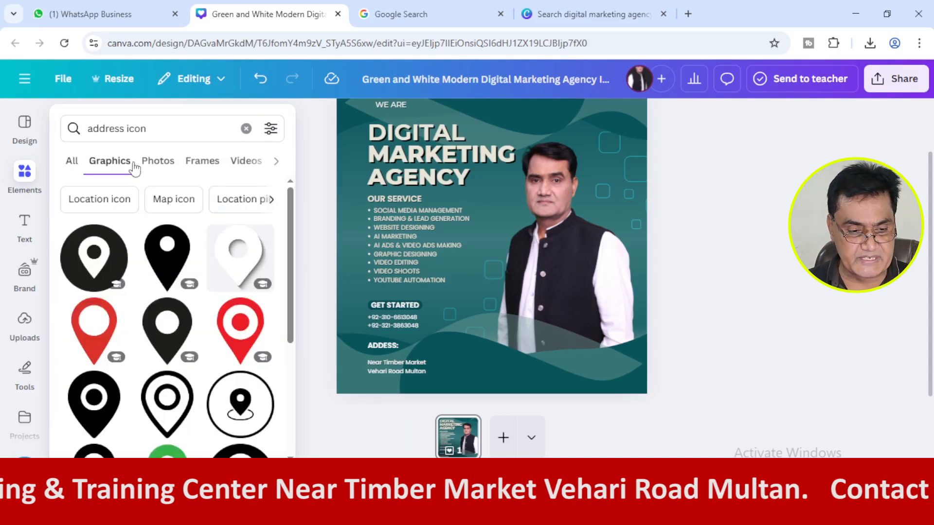
pyautogui.click(154, 165)
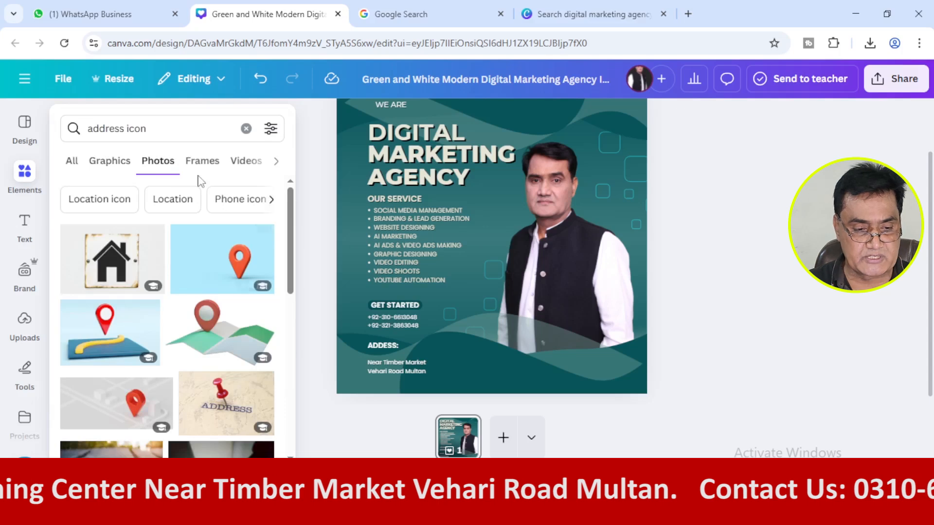
pyautogui.click(119, 162)
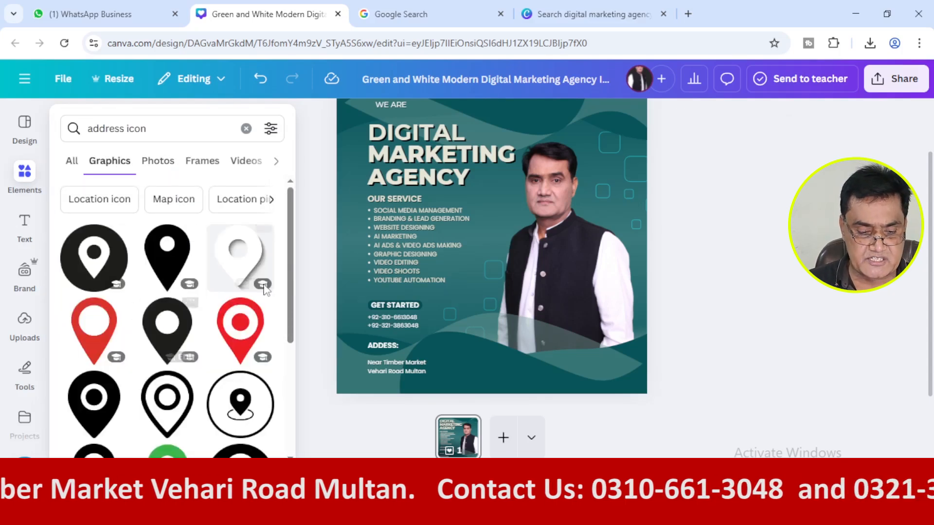
# Add the white location pin graphic with a soft shadow, shrink it and place it in the post's lower-left corner by the business address.
pyautogui.scroll(-2, 256, 219)
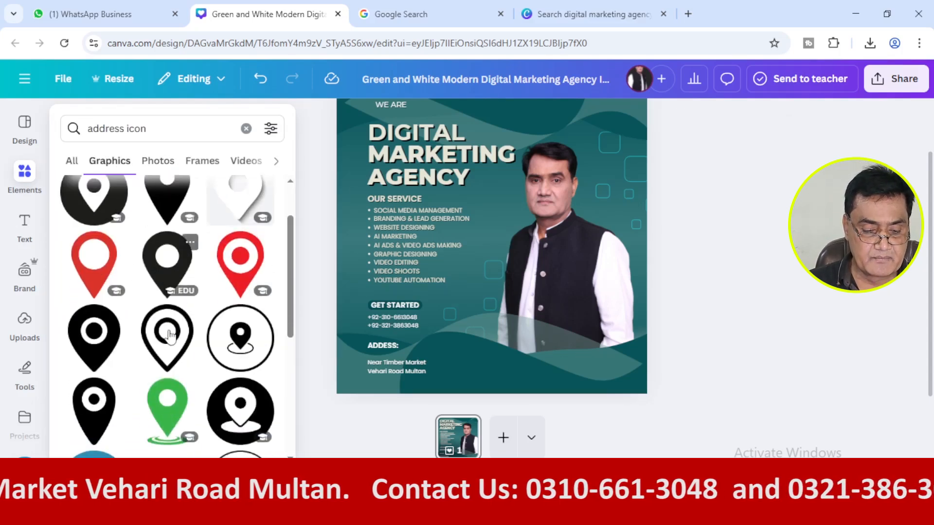
pyautogui.click(252, 209)
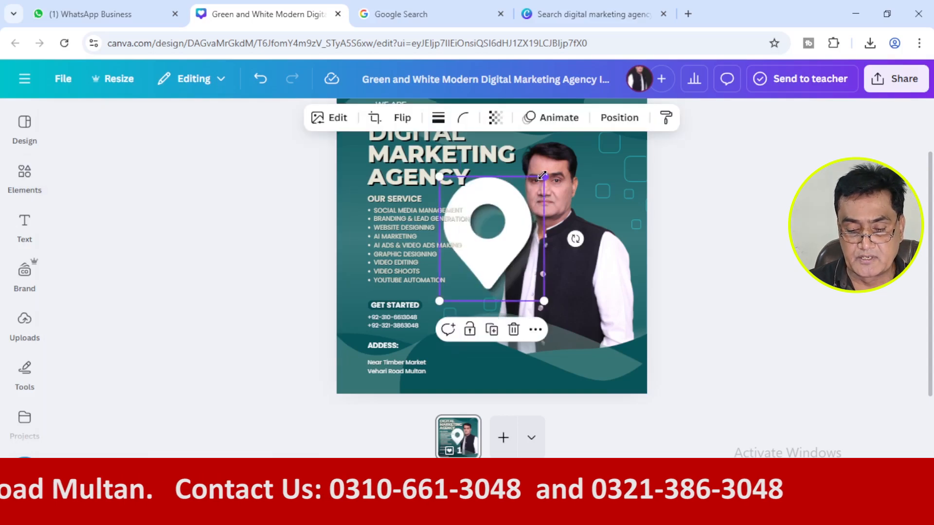
pyautogui.moveTo(543, 175); pyautogui.dragTo(476, 257)
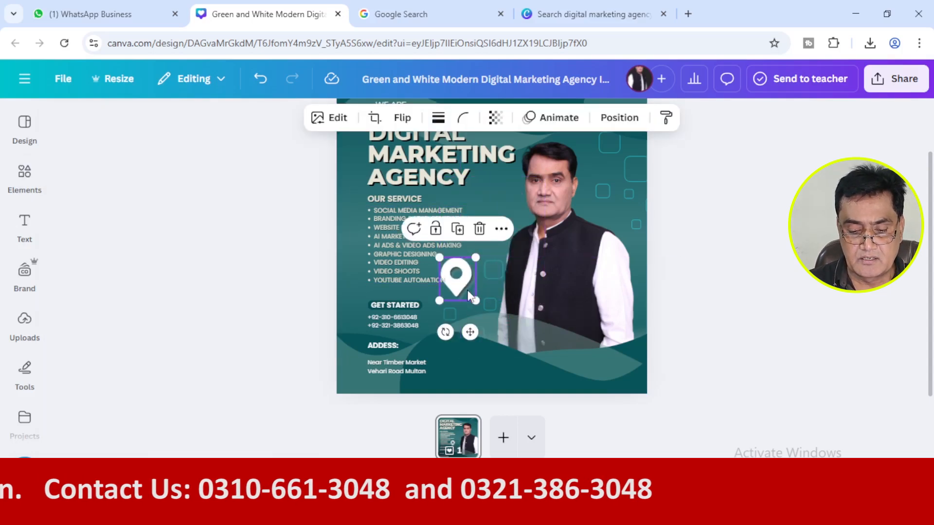
pyautogui.moveTo(470, 291); pyautogui.dragTo(372, 383)
# Delete the "ADDESS:" heading and move the business address text to the right of the location pin.
pyautogui.scroll(2, 491, 262)
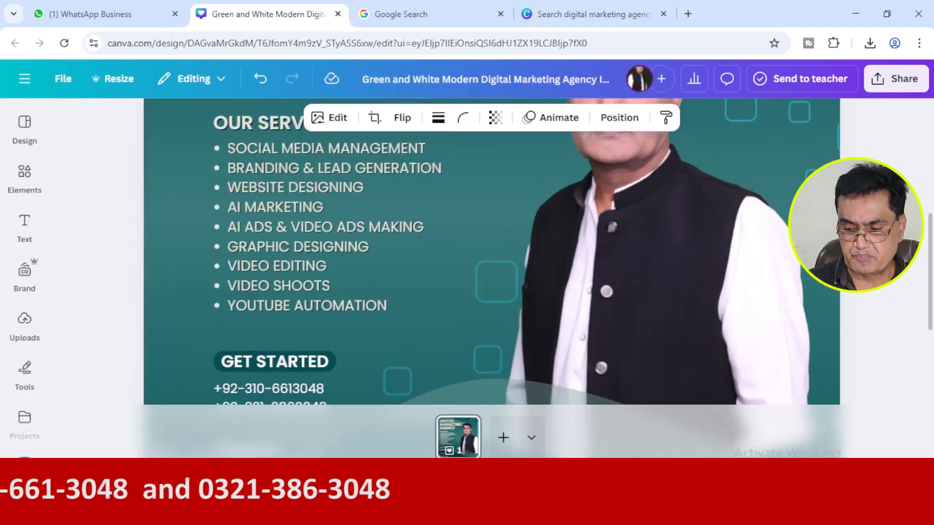
pyautogui.scroll(-3, 492, 262)
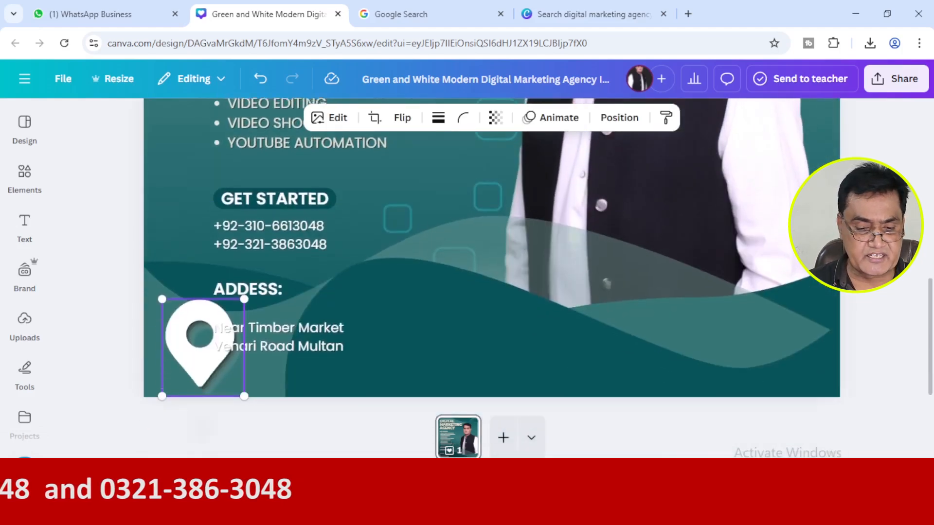
pyautogui.click(250, 286)
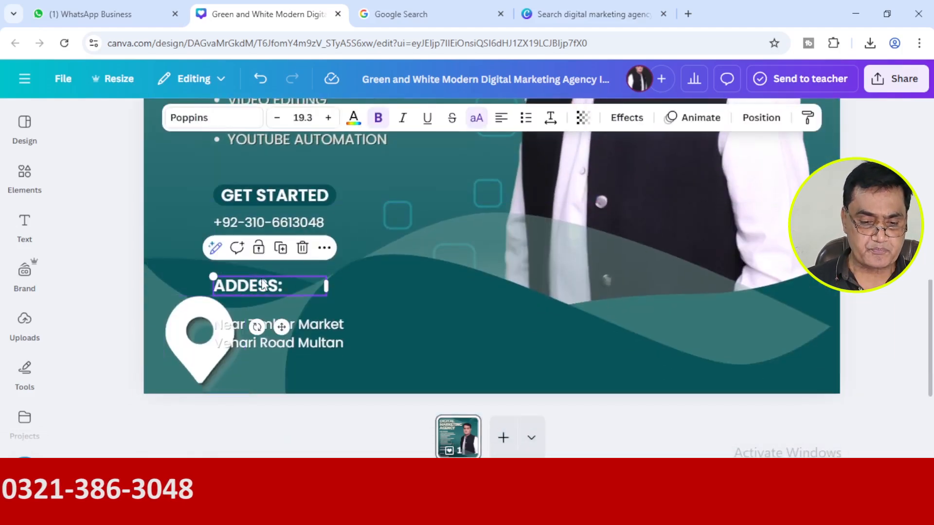
pyautogui.click(301, 249)
pyautogui.moveTo(265, 341); pyautogui.dragTo(317, 342)
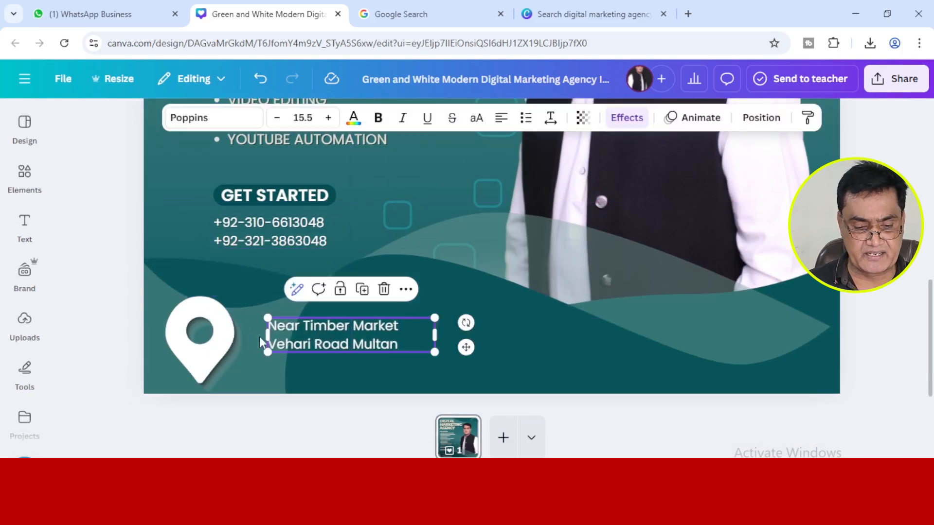
# Shrink the location pin and nudge the business address text up until it sits level with the pin.
pyautogui.click(164, 300)
pyautogui.moveTo(162, 296); pyautogui.dragTo(229, 321)
pyautogui.click(312, 343)
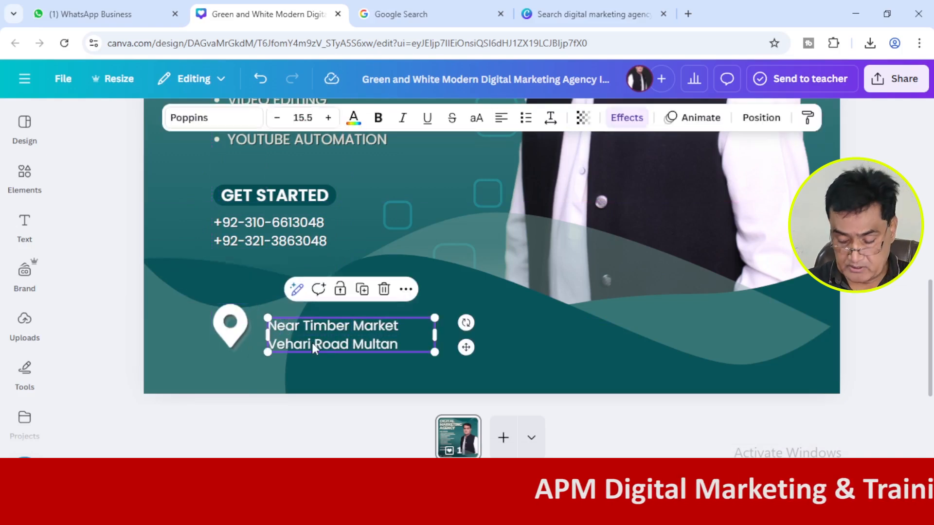
pyautogui.press('Up')
pyautogui.press('Up')
pyautogui.press('Up')
pyautogui.press('Up')
pyautogui.press('Up')
pyautogui.press('Up')
pyautogui.press('Up')
pyautogui.press('Up')
pyautogui.press('Up')
pyautogui.press('Up')
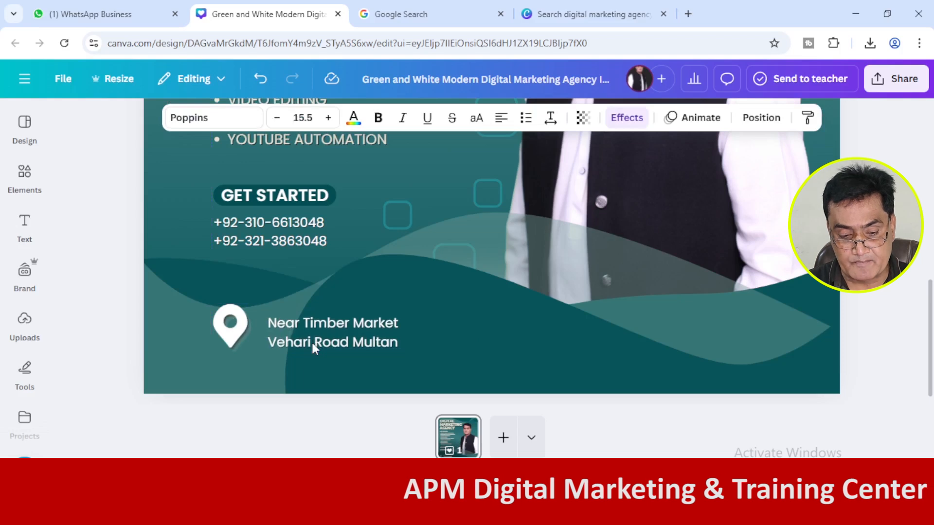
pyautogui.press('Up')
pyautogui.press('Up')
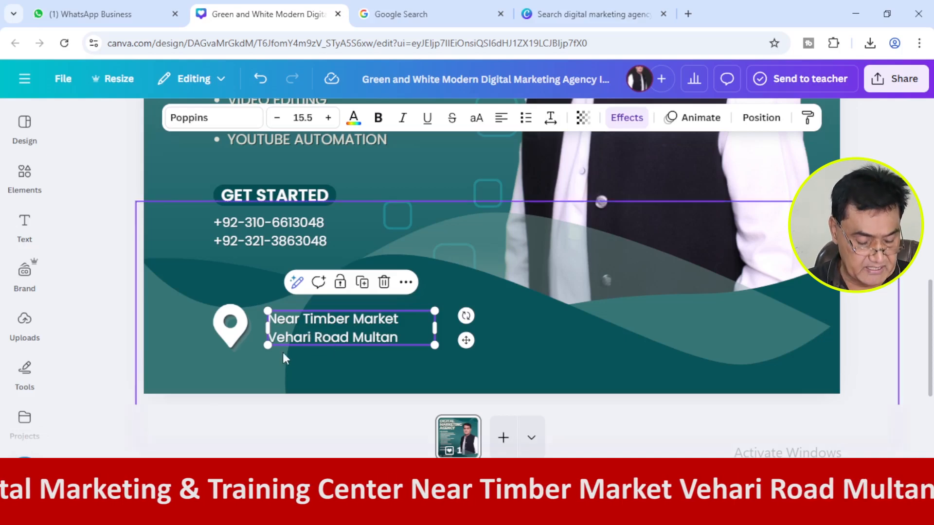
# Try centre-aligning the location pin and business address text, undo it, and test a small nudge of the address down and back.
pyautogui.keyDown('shift'); pyautogui.click(233, 335); pyautogui.keyUp('shift')
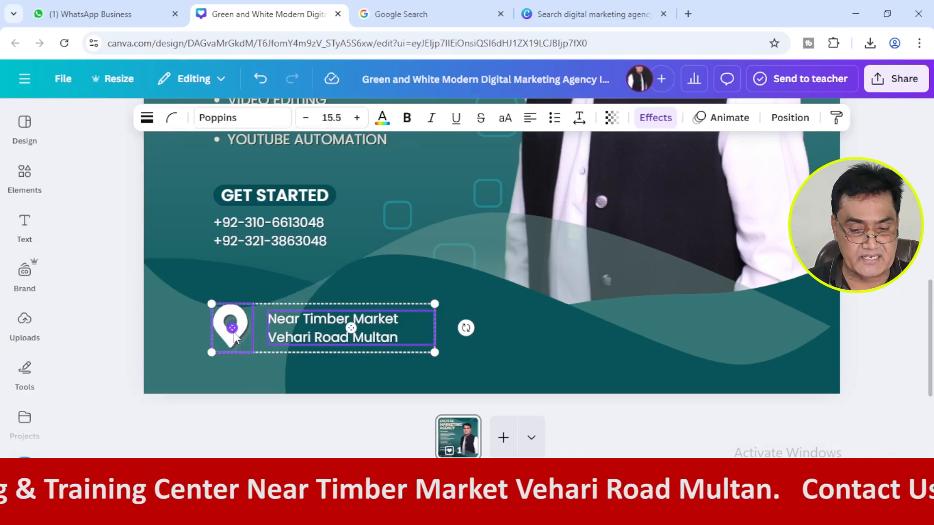
pyautogui.click(784, 125)
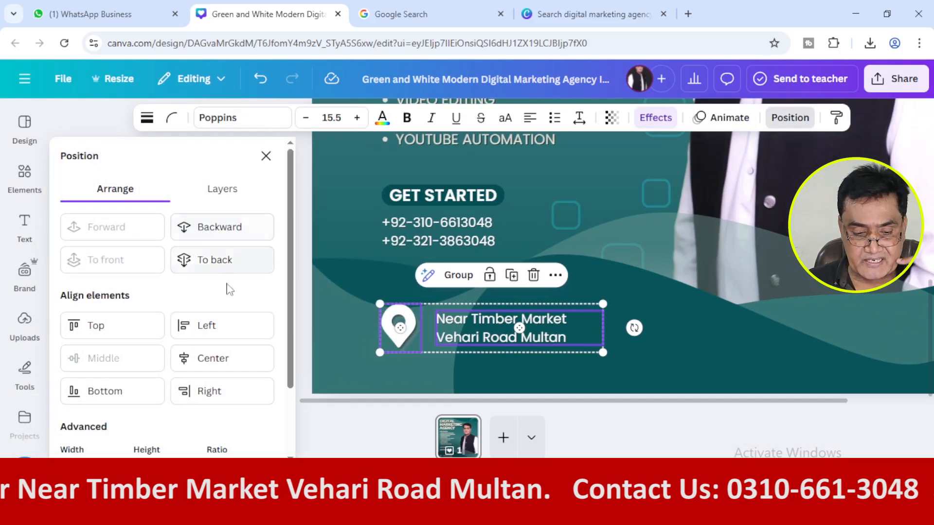
pyautogui.click(229, 362)
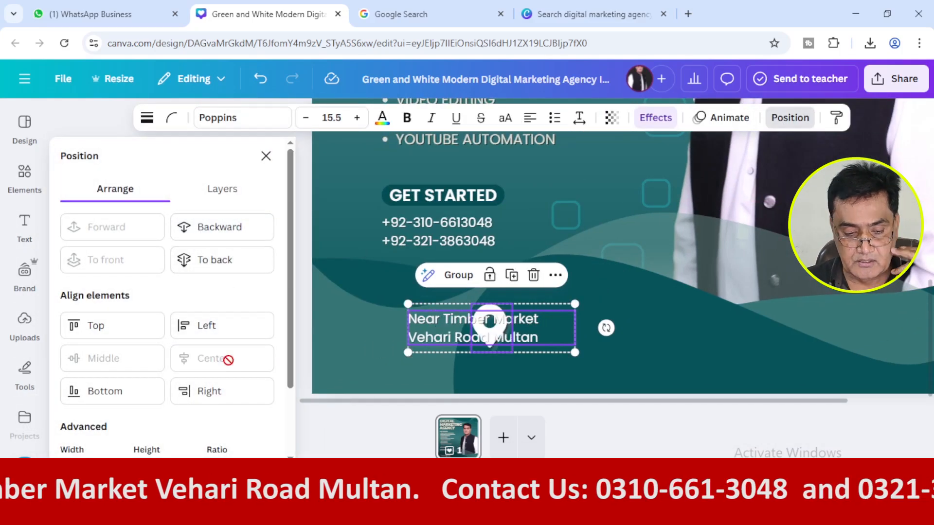
pyautogui.hotkey('ctrl', 'z')
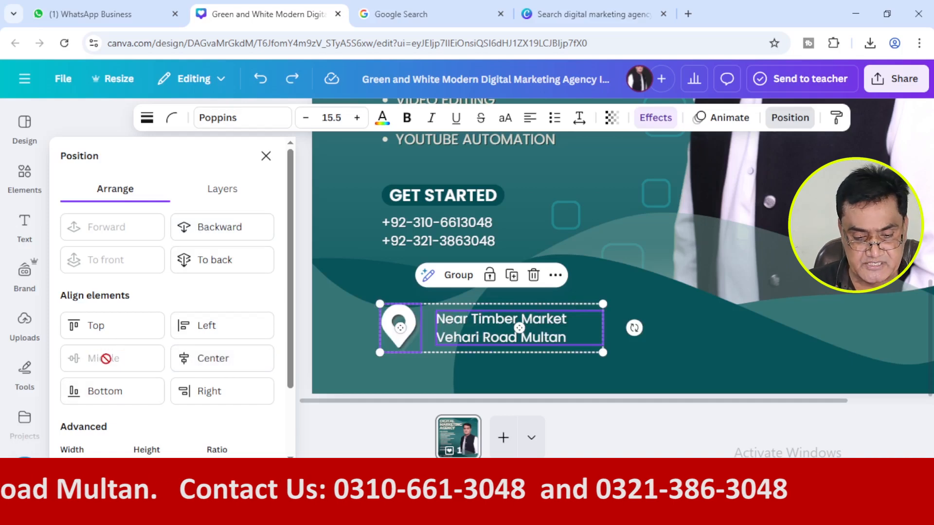
pyautogui.click(300, 347)
pyautogui.click(625, 337)
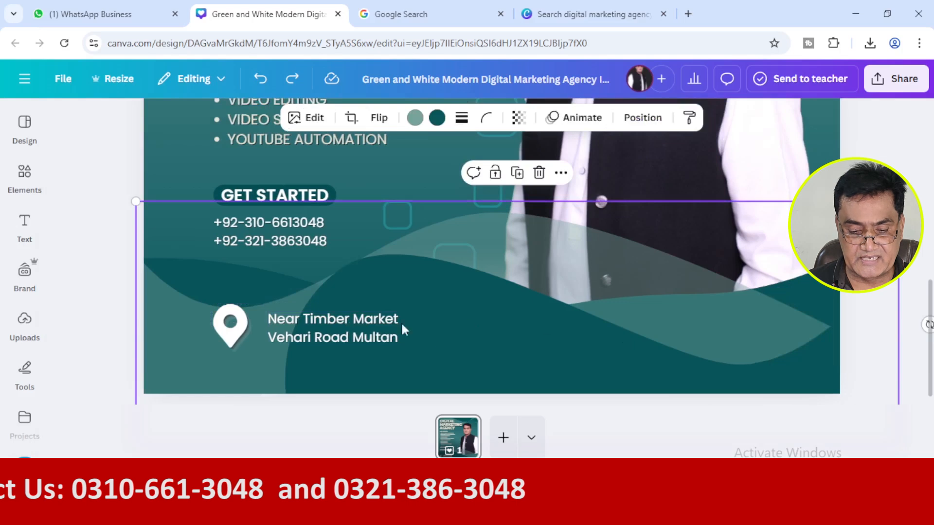
pyautogui.click(346, 330)
pyautogui.press('Down')
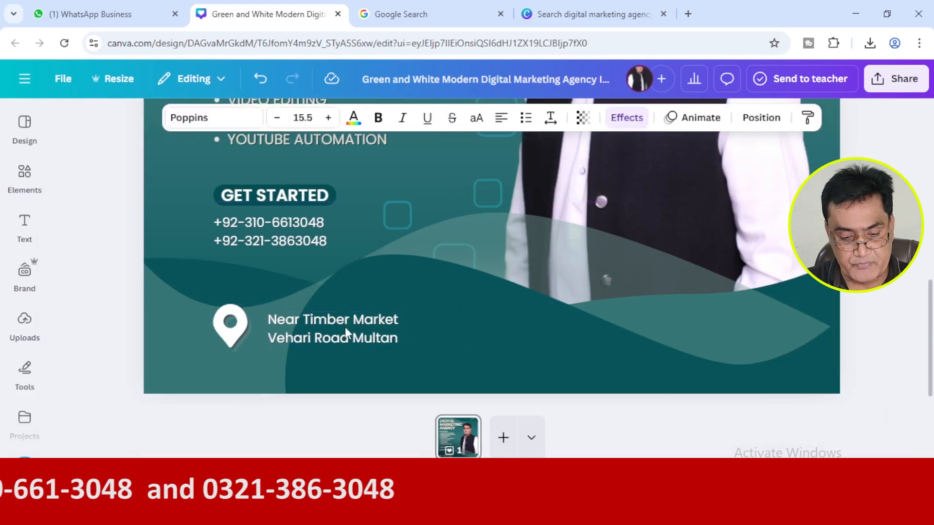
pyautogui.press('Up')
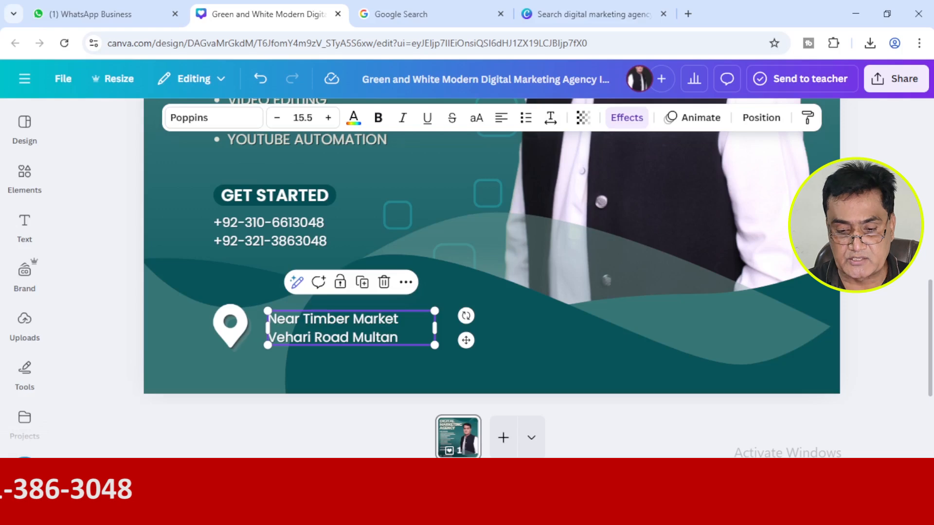
# Review the whole post's layout, checking the "WE ARE" line, the "DIGITAL" title and the contact area.
pyautogui.scroll(-6, 492, 285)
pyautogui.click(707, 356)
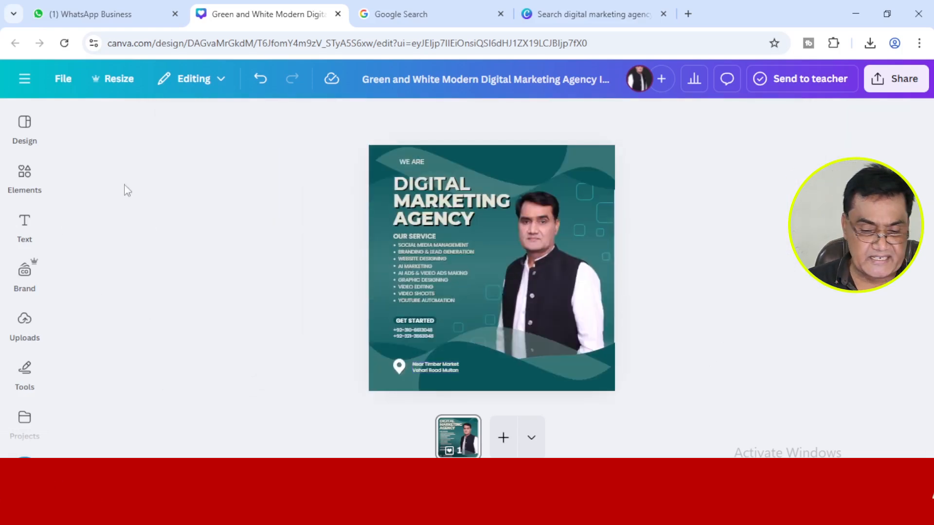
pyautogui.click(419, 164)
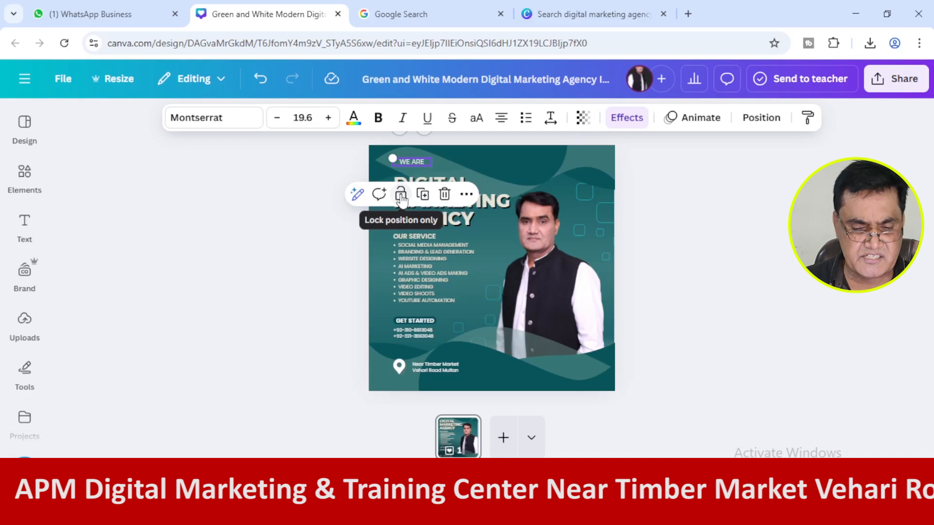
pyautogui.click(280, 273)
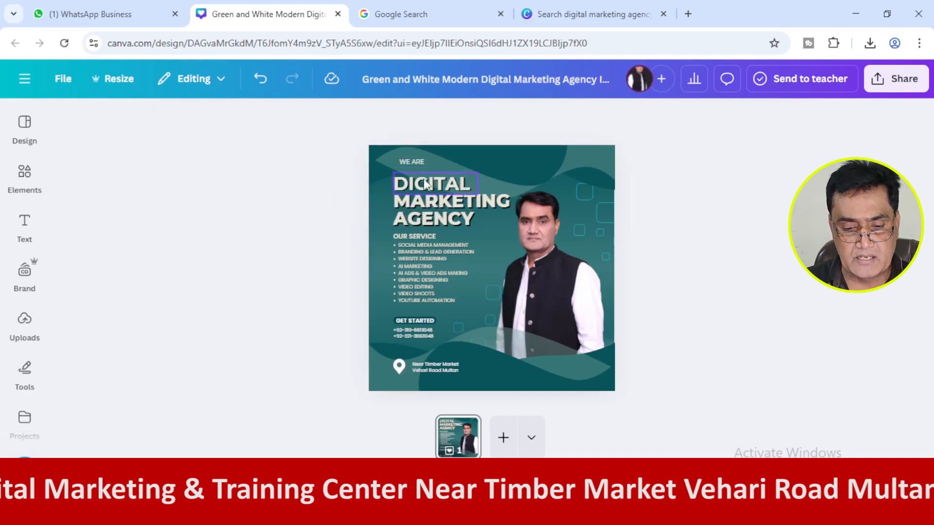
pyautogui.click(426, 184)
pyautogui.click(283, 236)
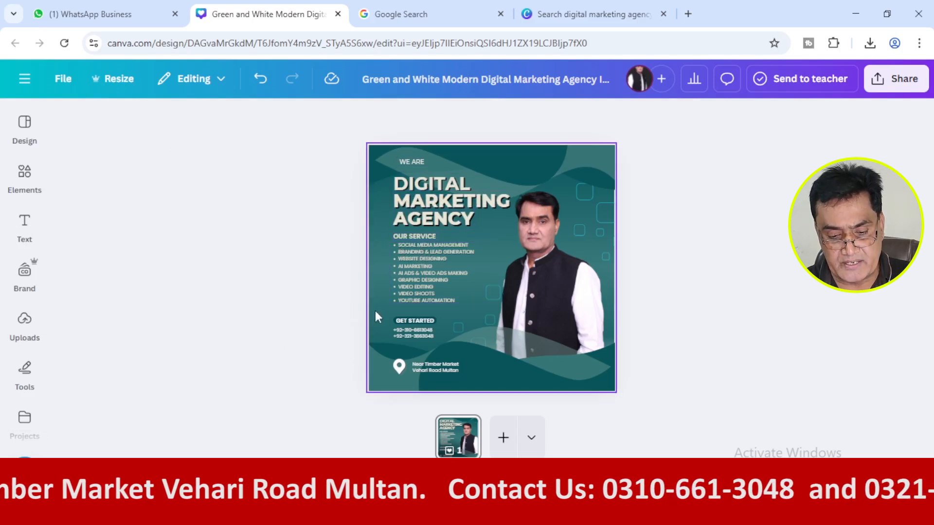
pyautogui.scroll(5, 786, 292)
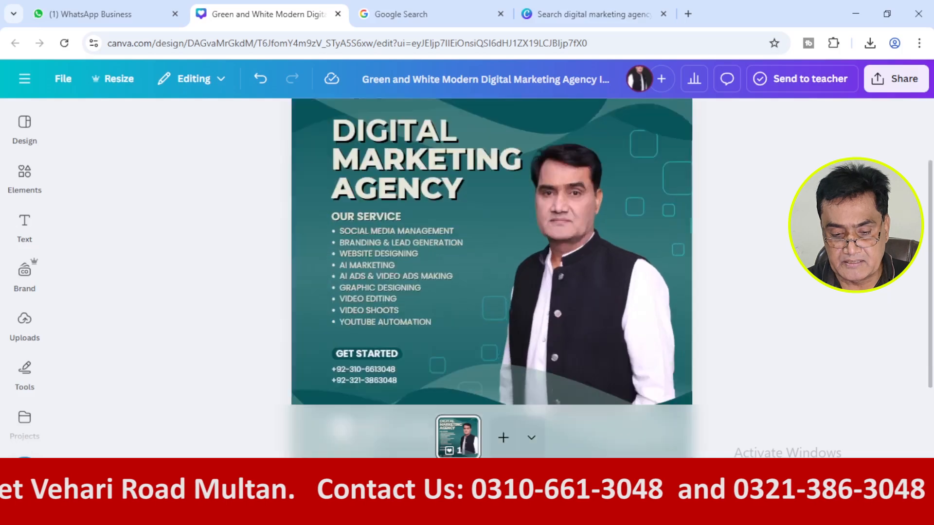
pyautogui.scroll(-1, 786, 292)
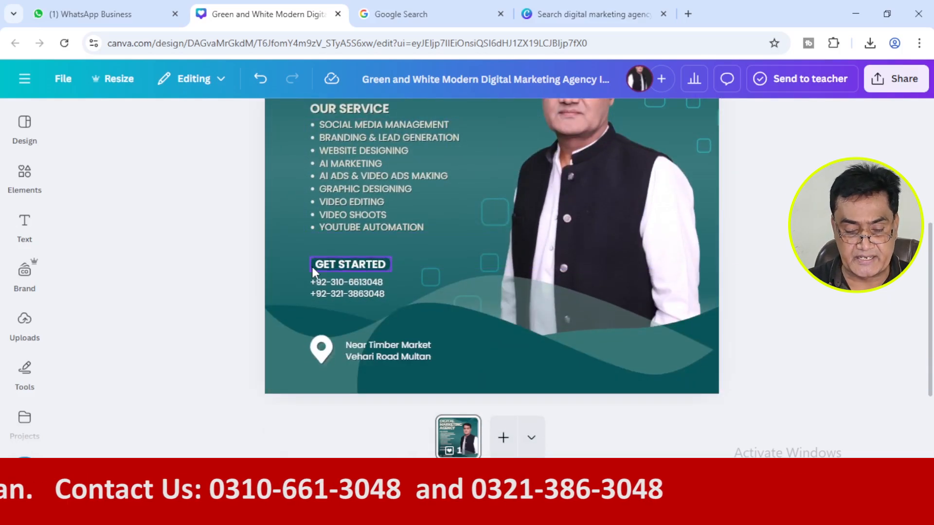
# Move the "GET STARTED" heading and the phone numbers down together, close above the business address.
pyautogui.click(311, 266)
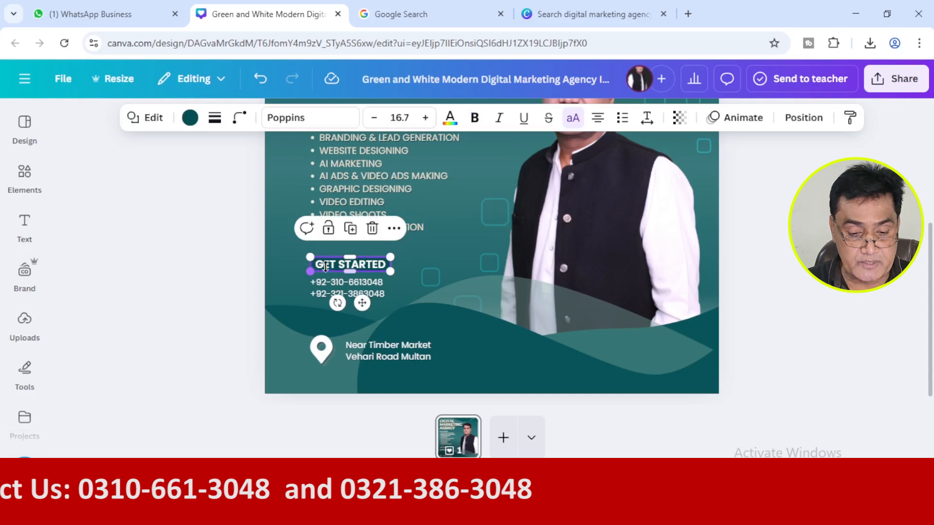
pyautogui.click(331, 267)
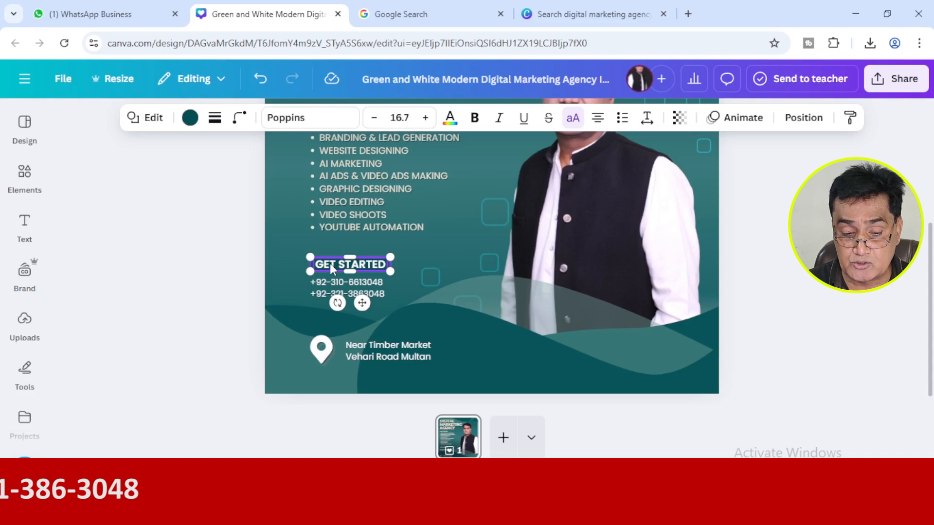
pyautogui.keyDown('shift'); pyautogui.click(329, 280); pyautogui.keyUp('shift')
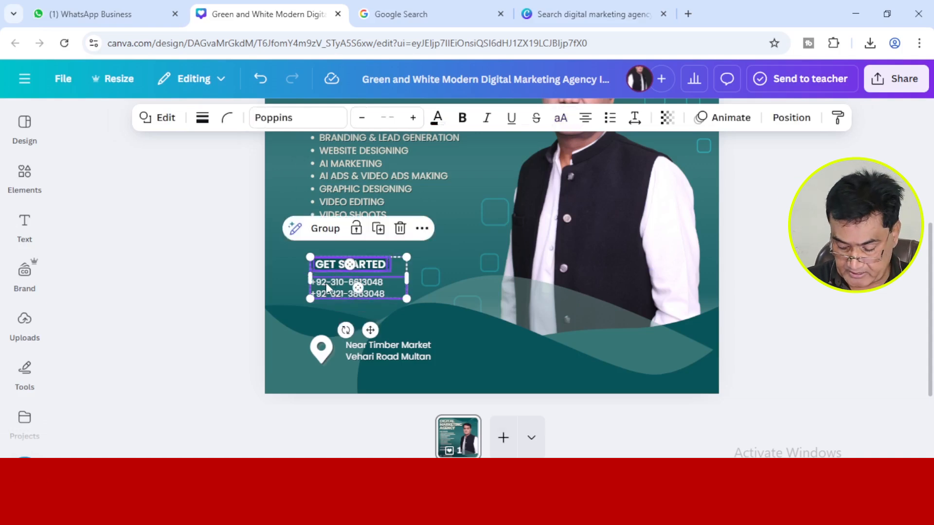
pyautogui.press('Down')
pyautogui.press('Down')
pyautogui.press('Down')
pyautogui.press('Down')
pyautogui.press('Down')
pyautogui.press('Down')
pyautogui.press('Down')
pyautogui.press('Down')
pyautogui.press('Down')
pyautogui.press('Down')
pyautogui.press('Down')
pyautogui.press('Down')
pyautogui.press('Down')
pyautogui.press('Down')
pyautogui.press('Down')
pyautogui.press('Down')
pyautogui.press('Down')
pyautogui.press('Down')
pyautogui.press('Down')
pyautogui.press('Down')
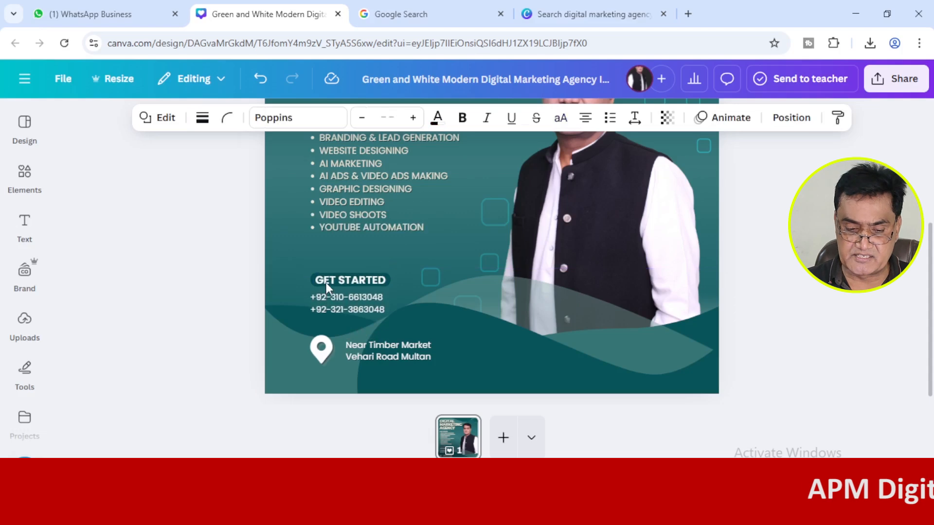
pyautogui.press('Down')
pyautogui.press('Down')
pyautogui.press('Down')
pyautogui.press('Down')
pyautogui.press('Down')
pyautogui.press('Down')
pyautogui.press('Down')
pyautogui.press('Down')
pyautogui.press('Down')
pyautogui.press('Down')
pyautogui.press('Down')
pyautogui.press('Down')
pyautogui.press('Down')
pyautogui.press('Down')
pyautogui.press('Down')
pyautogui.press('Down')
pyautogui.press('Down')
pyautogui.press('Down')
pyautogui.press('Down')
pyautogui.press('Down')
pyautogui.click(191, 319)
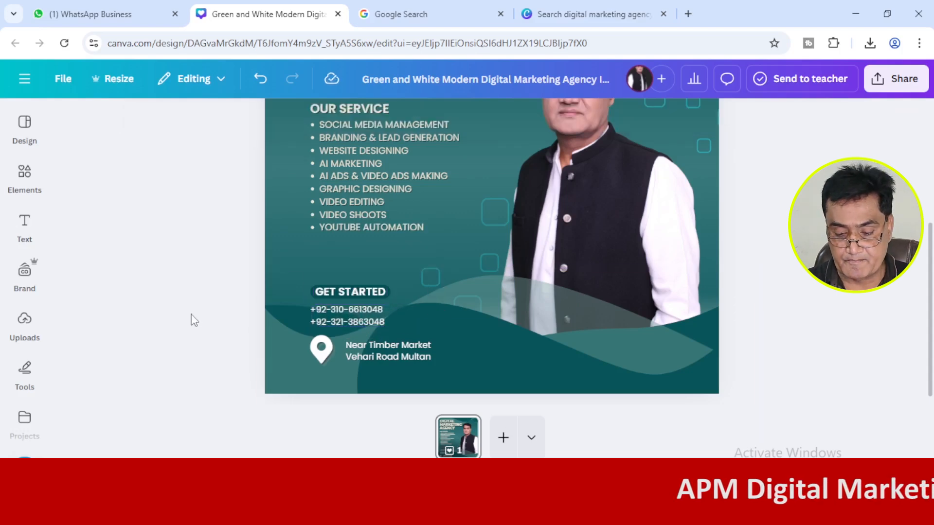
# Move the "OUR SERVICE" heading and the services list down together, away from the main title.
pyautogui.scroll(1, 492, 249)
pyautogui.scroll(-3, 492, 249)
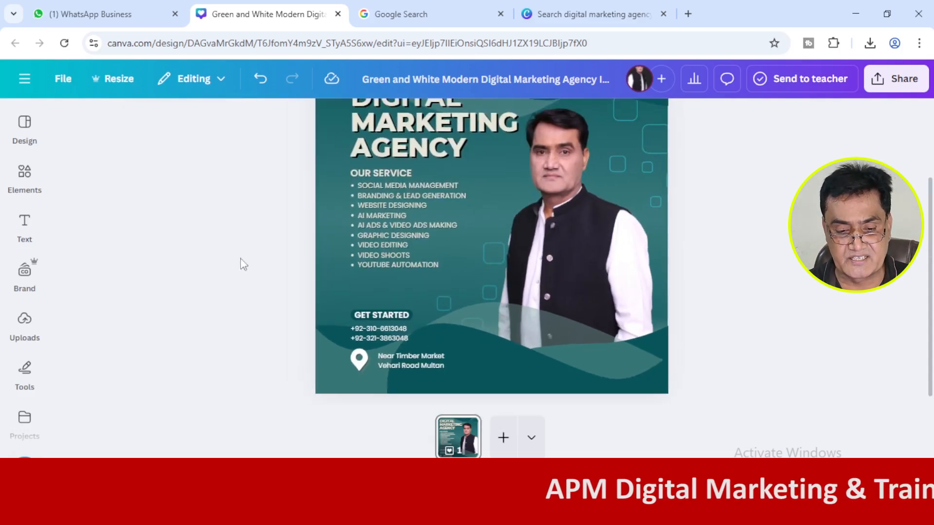
pyautogui.click(370, 176)
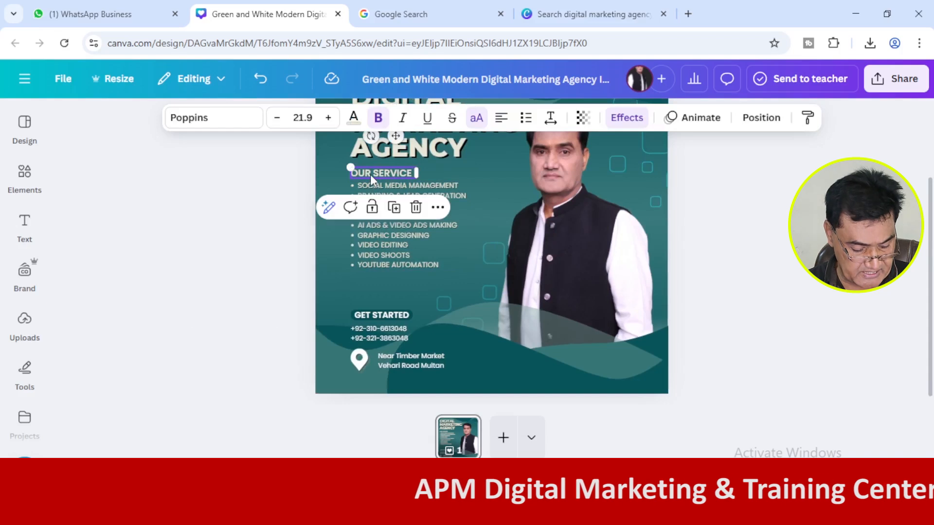
pyautogui.keyDown('shift'); pyautogui.click(369, 227); pyautogui.keyUp('shift')
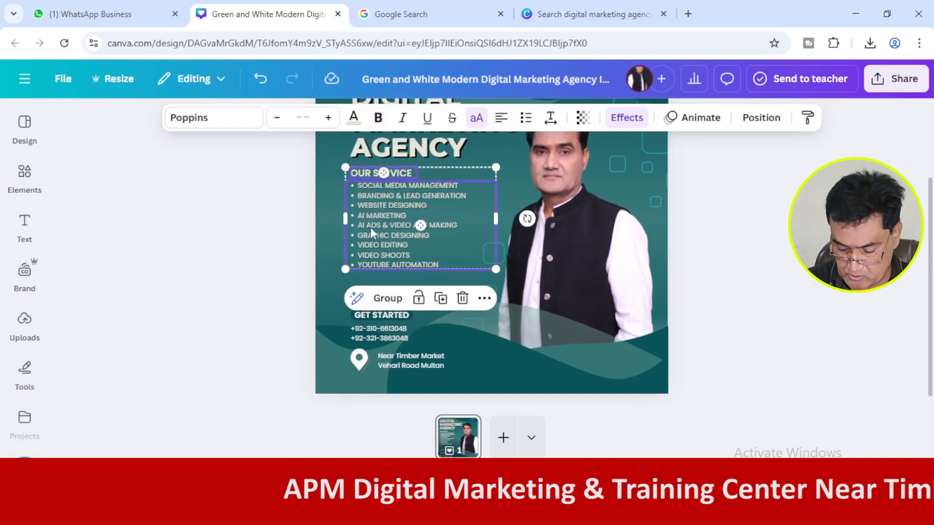
pyautogui.press('Down')
pyautogui.press('Down')
pyautogui.press('Down')
pyautogui.press('Down')
pyautogui.press('Down')
pyautogui.press('Down')
pyautogui.press('Down')
pyautogui.press('Down')
pyautogui.press('Down')
pyautogui.press('Down')
pyautogui.press('Down')
pyautogui.press('Down')
pyautogui.press('Down')
pyautogui.press('Down')
pyautogui.press('Down')
pyautogui.press('Down')
pyautogui.press('Down')
pyautogui.press('Down')
pyautogui.press('Down')
pyautogui.press('Down')
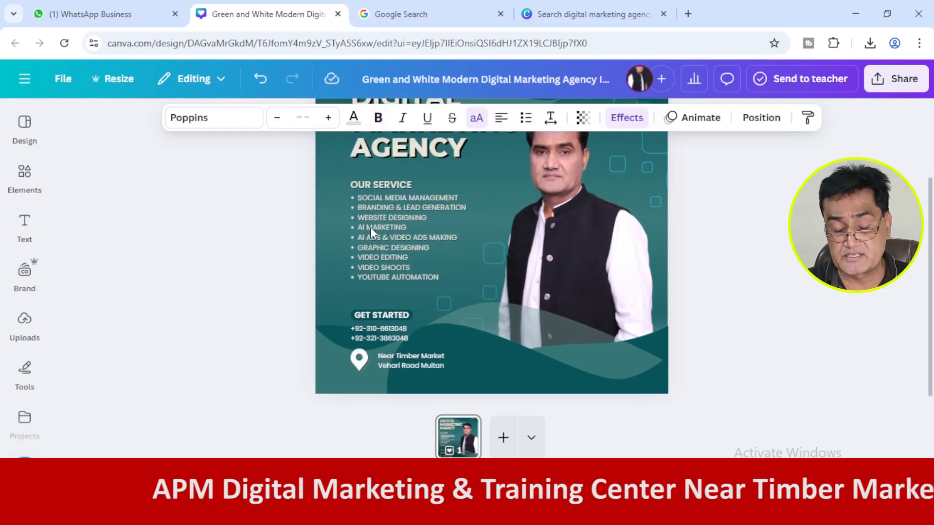
pyautogui.press('Down')
pyautogui.press('Down')
pyautogui.press('Down')
pyautogui.press('Down')
pyautogui.press('Down')
pyautogui.press('Down')
pyautogui.press('Down')
pyautogui.press('Down')
pyautogui.press('Down')
pyautogui.press('Down')
pyautogui.press('Down')
pyautogui.press('Down')
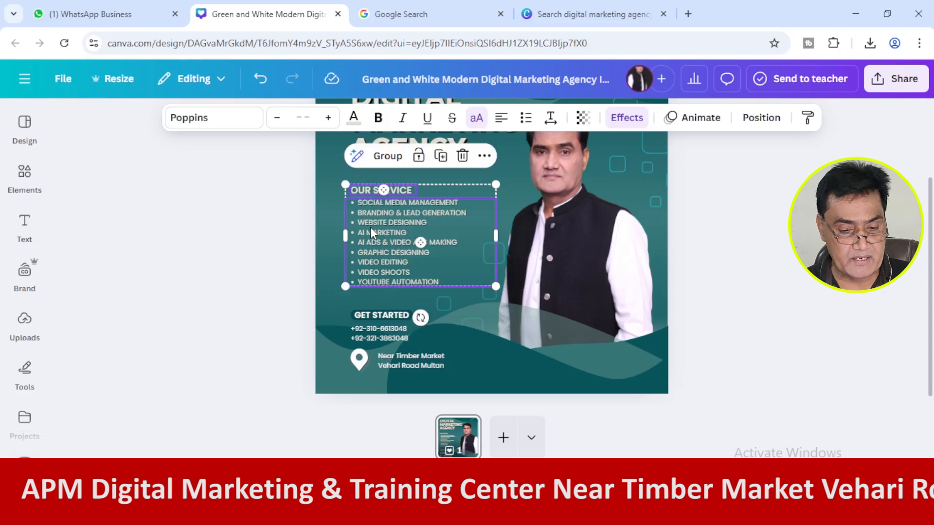
pyautogui.click(299, 266)
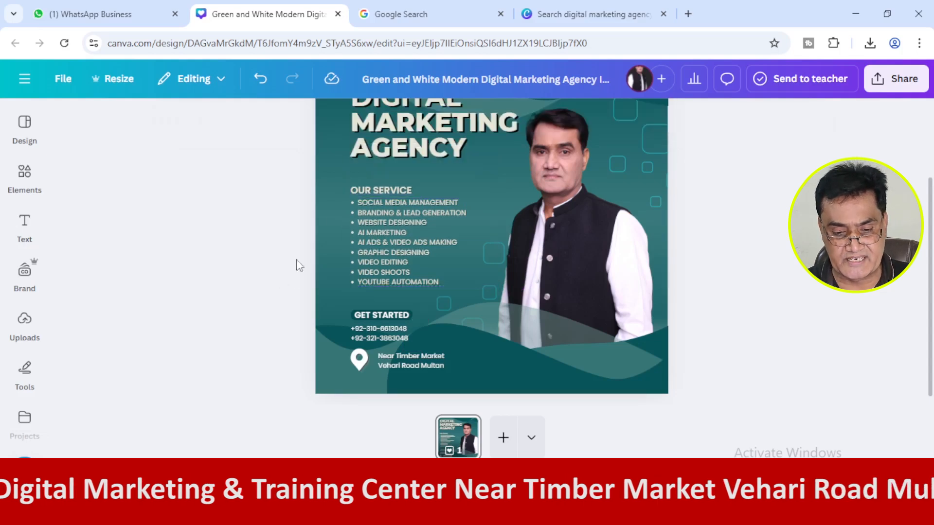
# Nudge only the "OUR SERVICE" heading up to leave a gap above the services list.
pyautogui.click(393, 188)
pyautogui.press('Up')
pyautogui.press('Up')
pyautogui.press('Up')
pyautogui.press('Up')
pyautogui.press('Up')
pyautogui.press('Up')
pyautogui.press('Up')
pyautogui.press('Up')
pyautogui.press('Up')
pyautogui.press('Up')
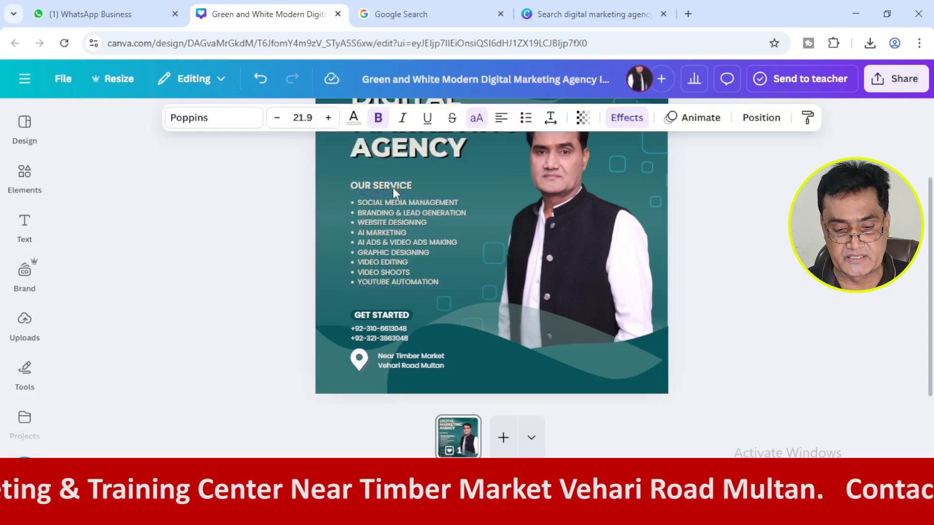
pyautogui.press('Up')
pyautogui.press('Up')
pyautogui.press('Up')
pyautogui.press('Up')
pyautogui.press('Up')
pyautogui.press('Up')
pyautogui.press('Up')
pyautogui.click(141, 278)
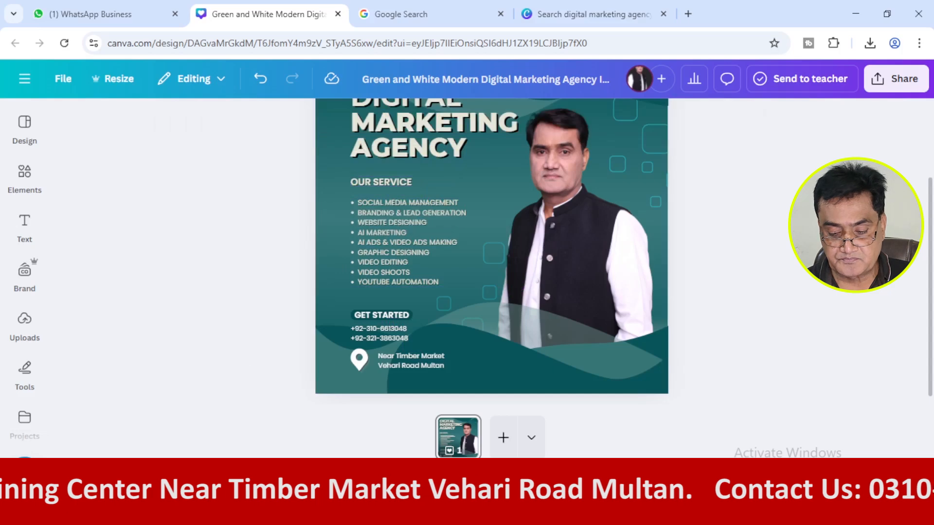
# Rename the design as "apm digital".
pyautogui.moveTo(684, 481); pyautogui.dragTo(667, 482)
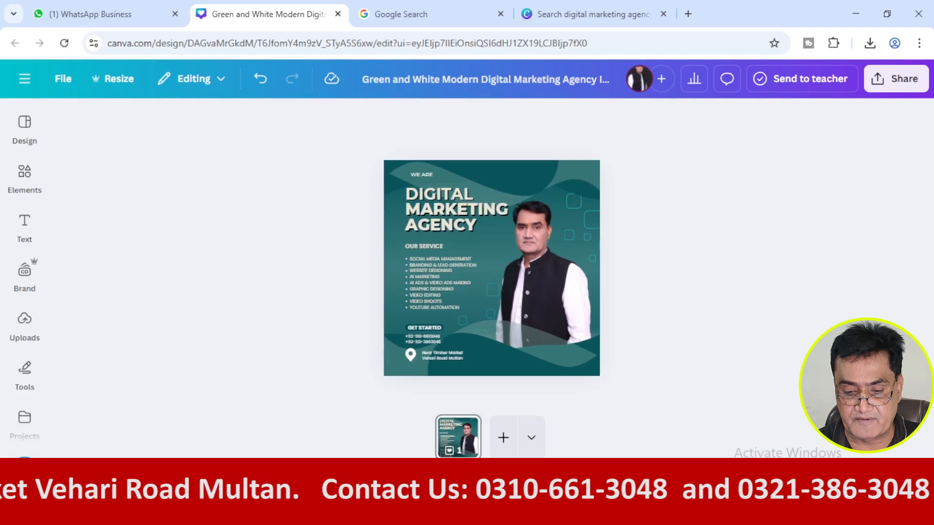
pyautogui.moveTo(666, 482); pyautogui.dragTo(673, 482)
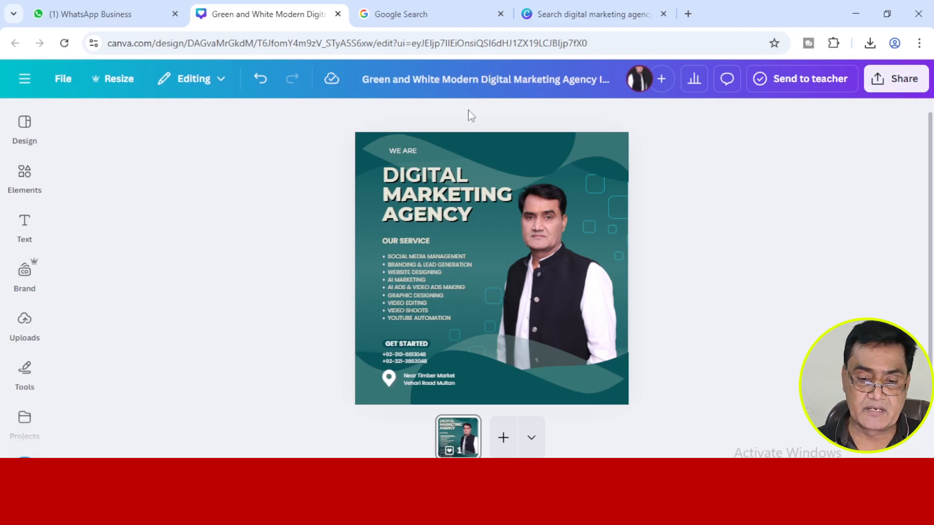
pyautogui.tripleClick(465, 76)
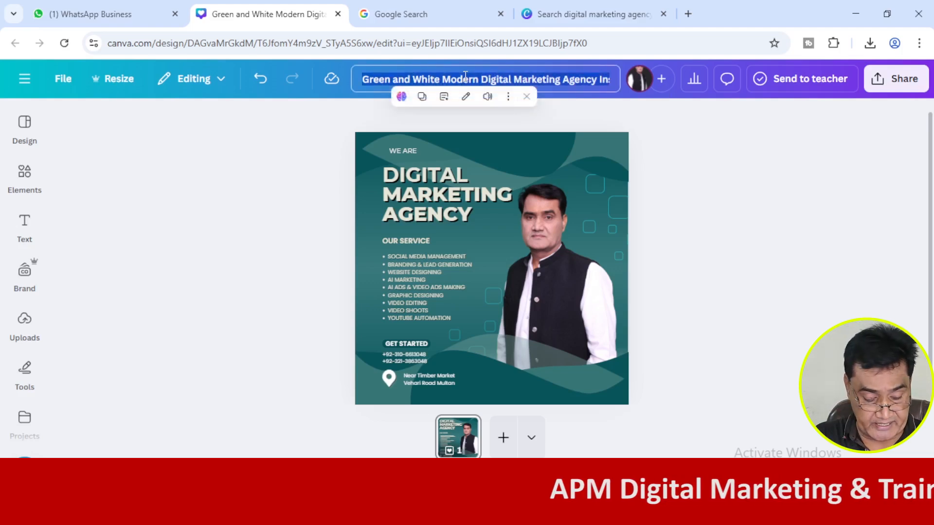
pyautogui.write('apm d')
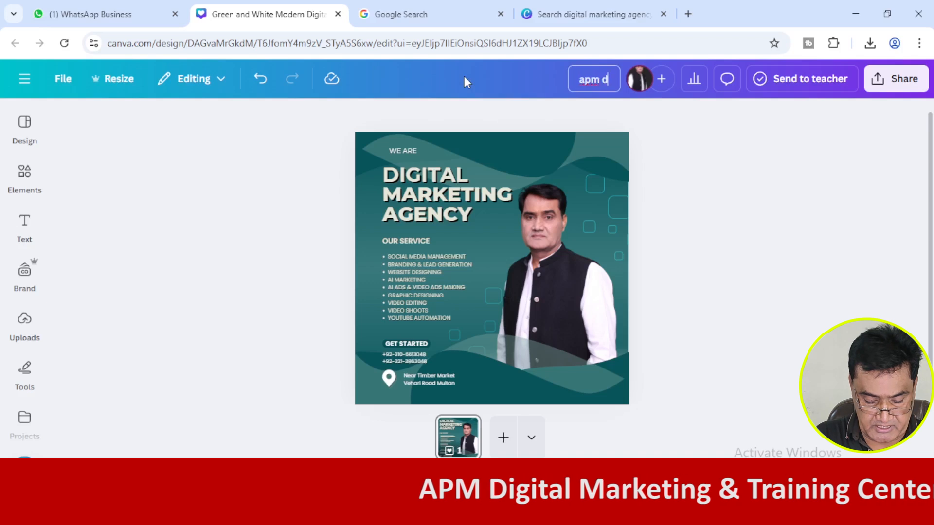
pyautogui.write('igital')
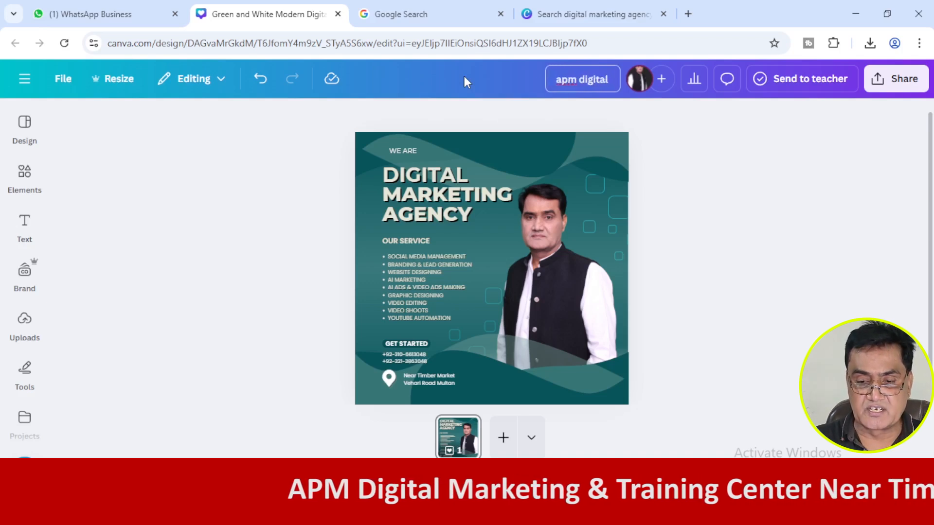
pyautogui.click(324, 275)
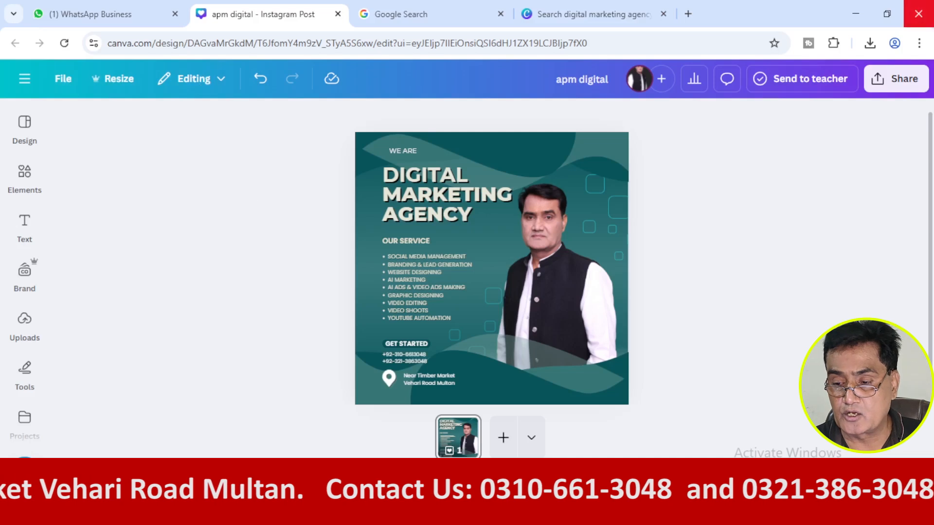
# Open the design's download settings and set the file type to JPG.
pyautogui.click(881, 90)
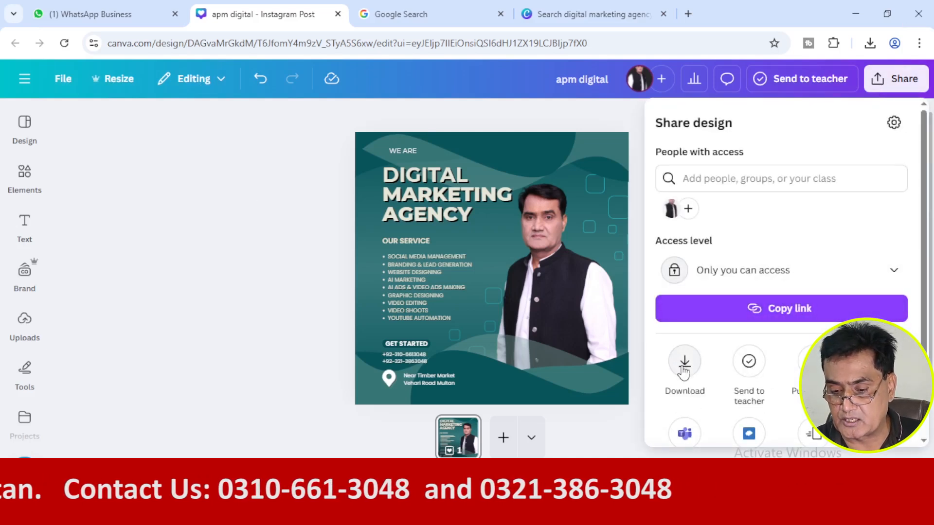
pyautogui.click(684, 366)
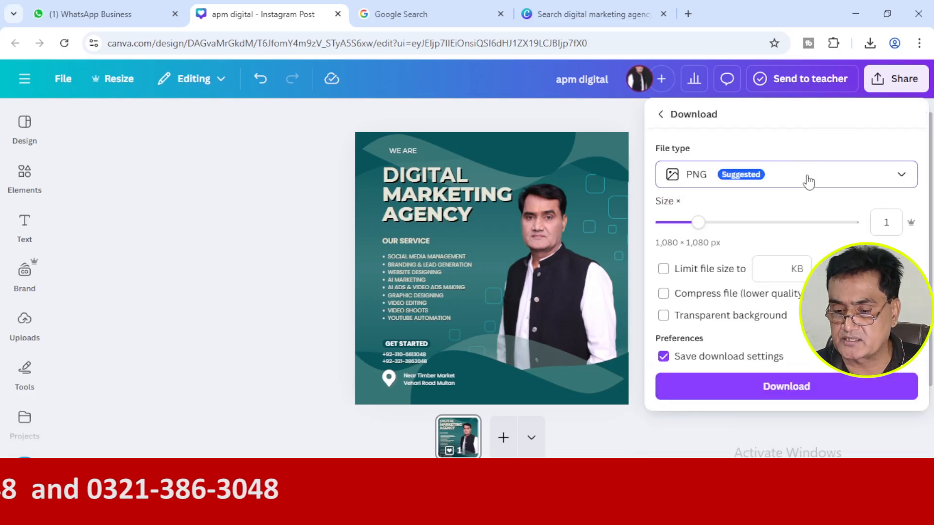
pyautogui.click(809, 180)
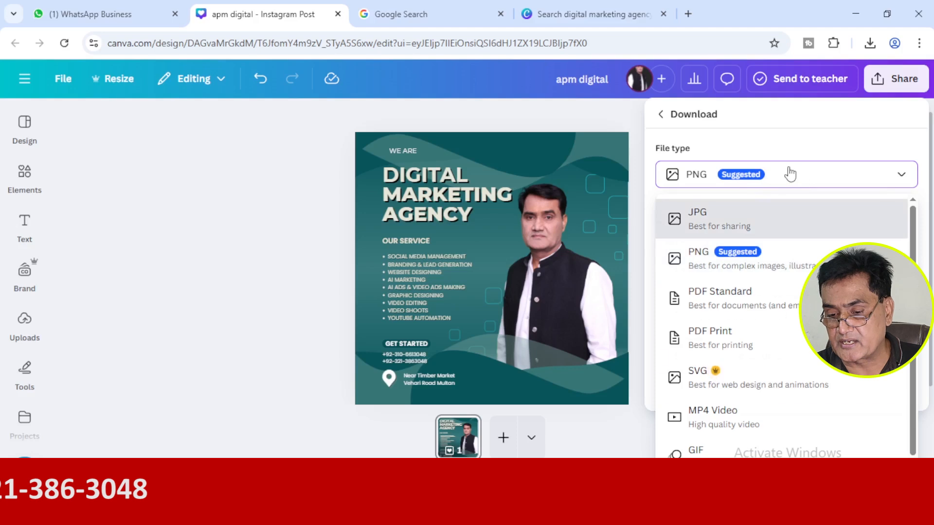
pyautogui.click(790, 174)
pyautogui.click(775, 176)
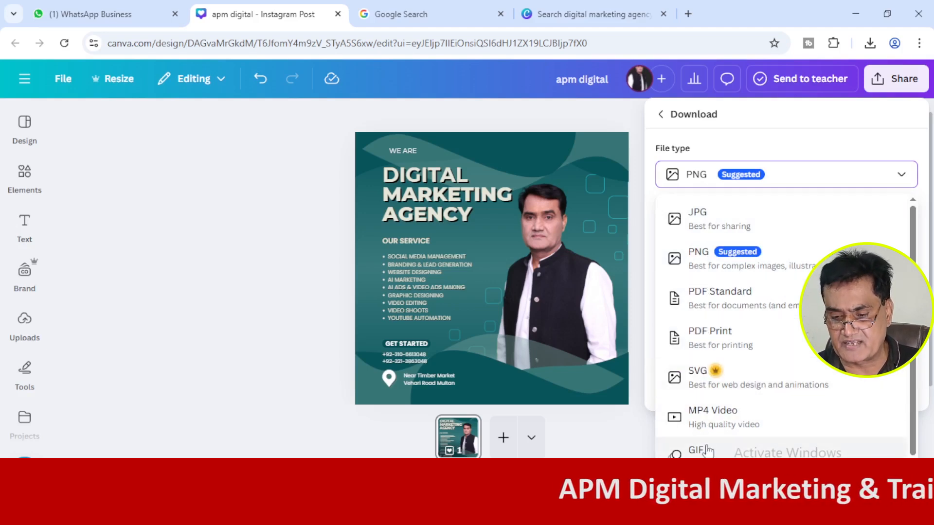
pyautogui.click(696, 218)
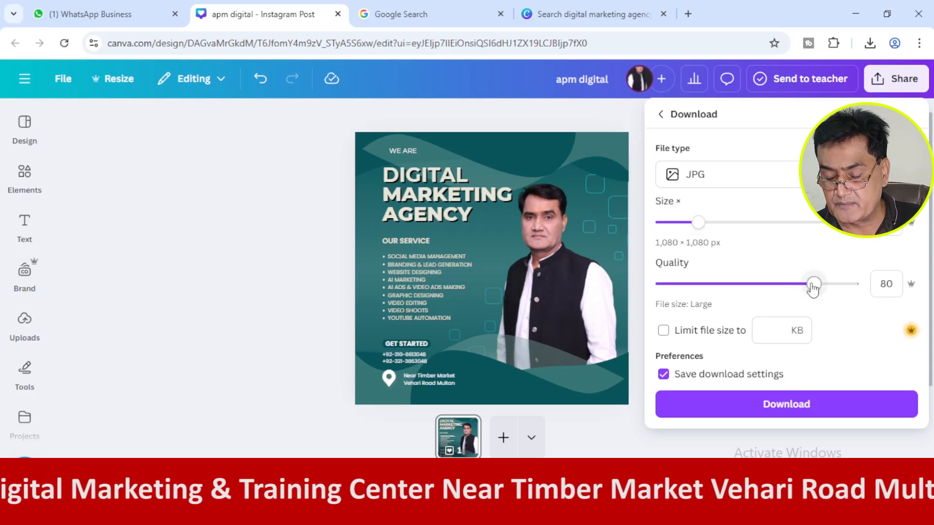
# Download the design as a JPG at quality 100 and open the downloaded image file.
pyautogui.moveTo(812, 287); pyautogui.dragTo(854, 284)
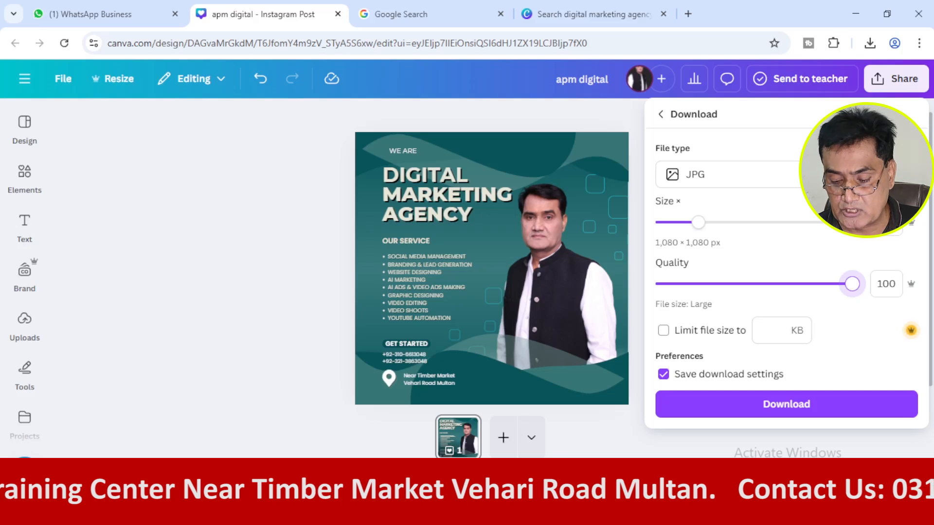
pyautogui.click(684, 413)
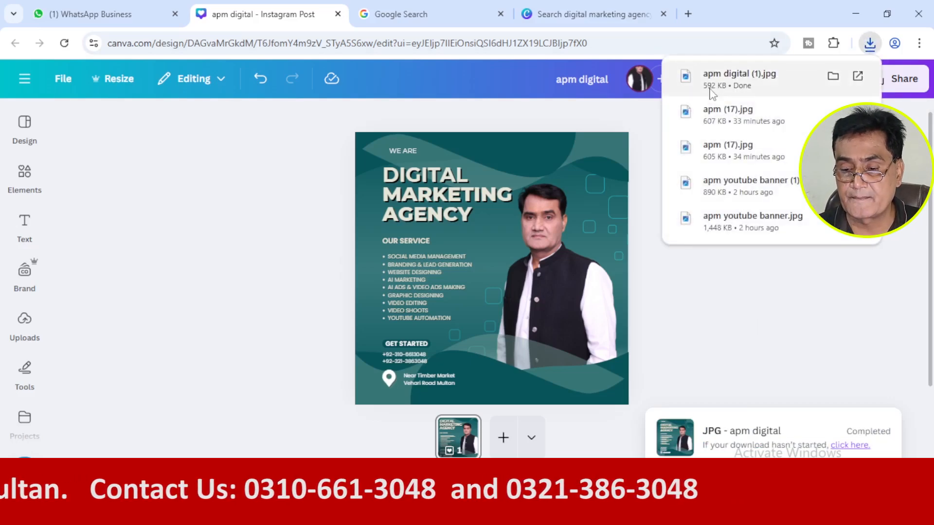
pyautogui.click(712, 92)
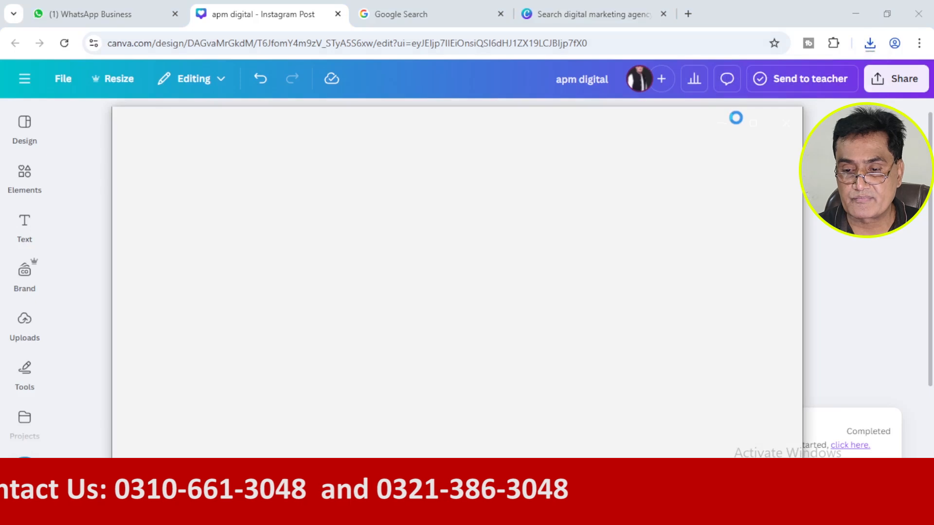